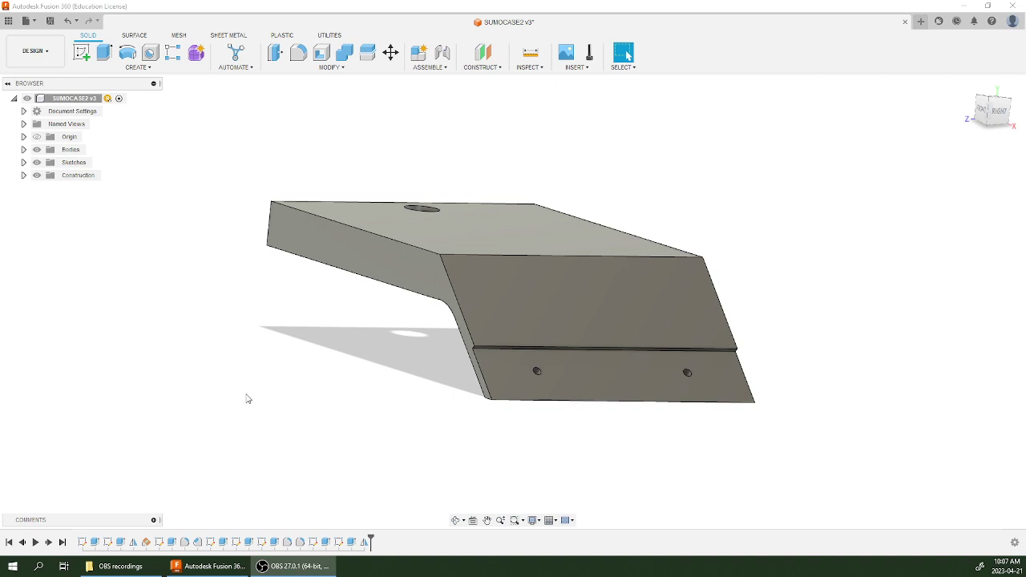
# Orbit the SUMOCASE2 v3 case to inspect its underside and an edge-on view.
pyautogui.keyDown('shift'); pyautogui.moveTo(286, 401); pyautogui.dragTo(291, 371, button='middle'); pyautogui.keyUp('shift')
pyautogui.keyDown('shift'); pyautogui.moveTo(280, 336); pyautogui.dragTo(265, 390, button='middle'); pyautogui.keyUp('shift')
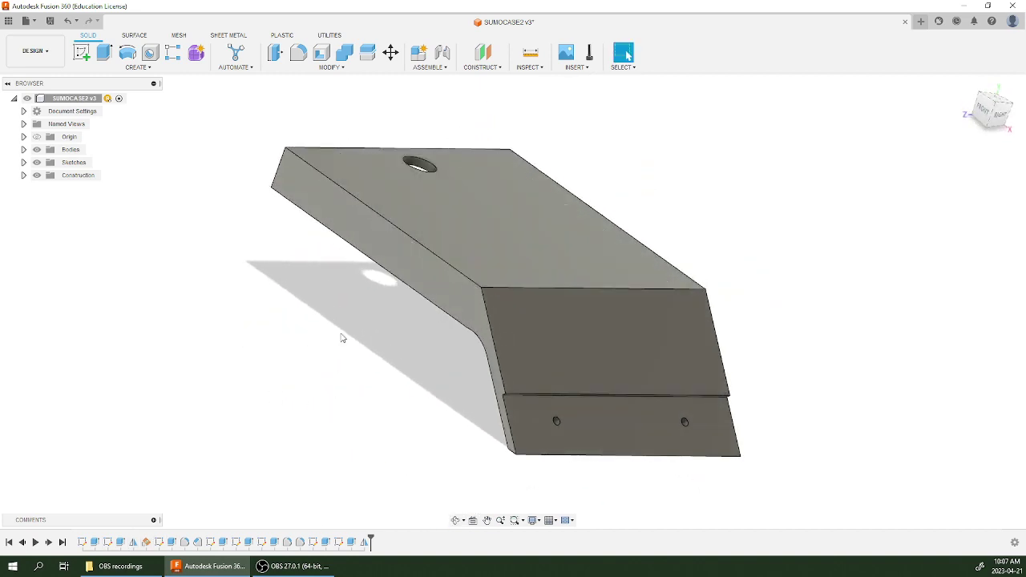
# Create a new empty design, start a sketch, and reset the view to home.
pyautogui.click(29, 21)
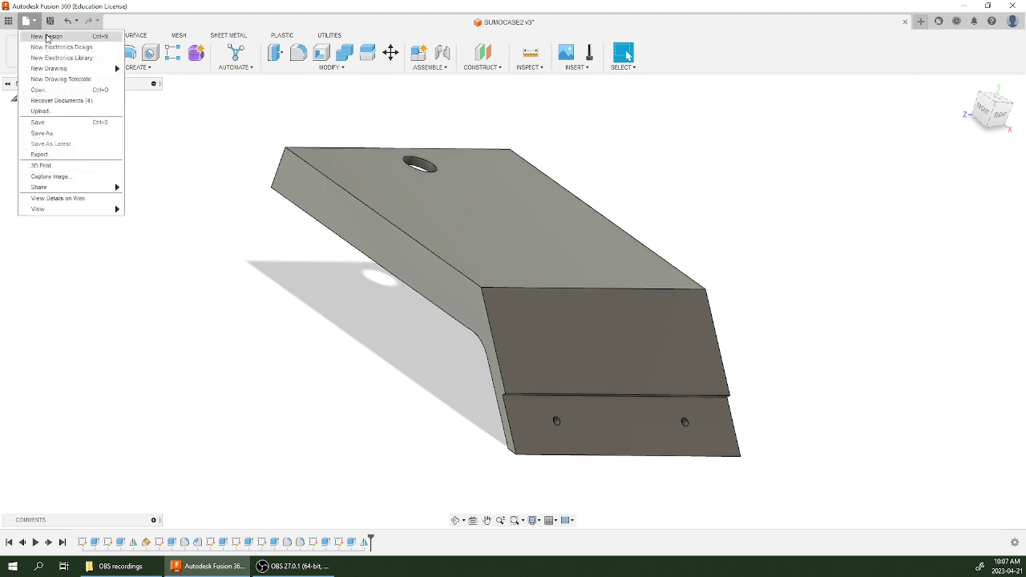
pyautogui.click(47, 37)
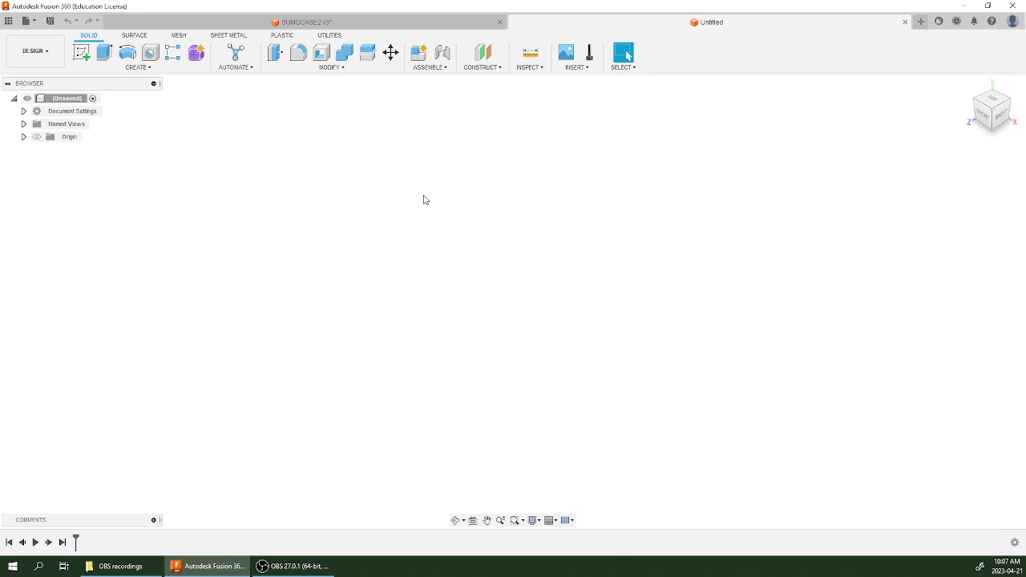
pyautogui.click(84, 54)
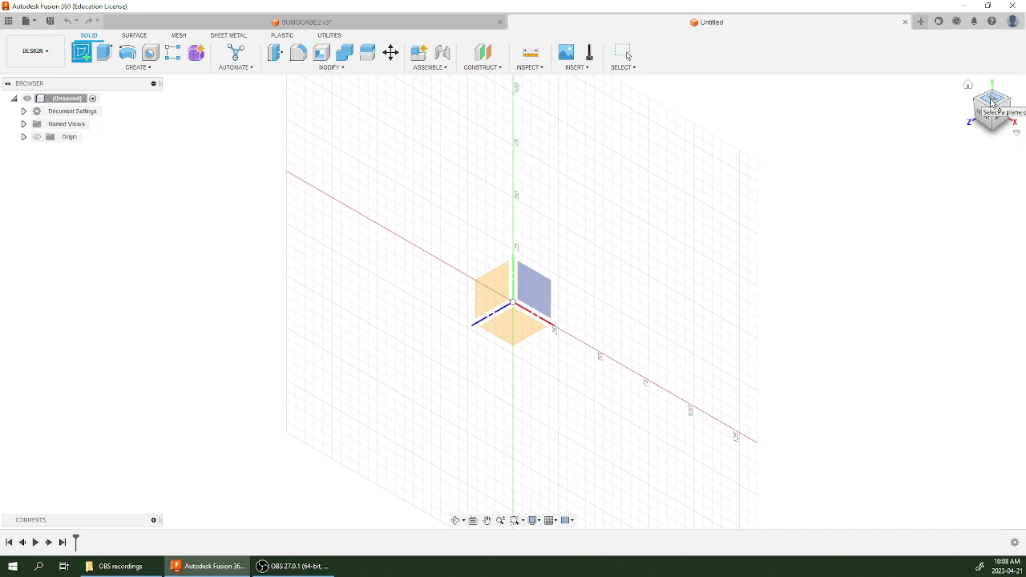
pyautogui.moveTo(994, 103)
pyautogui.mouseDown()
pyautogui.moveTo(987, 112)
pyautogui.moveTo(1001, 105)
pyautogui.mouseUp()
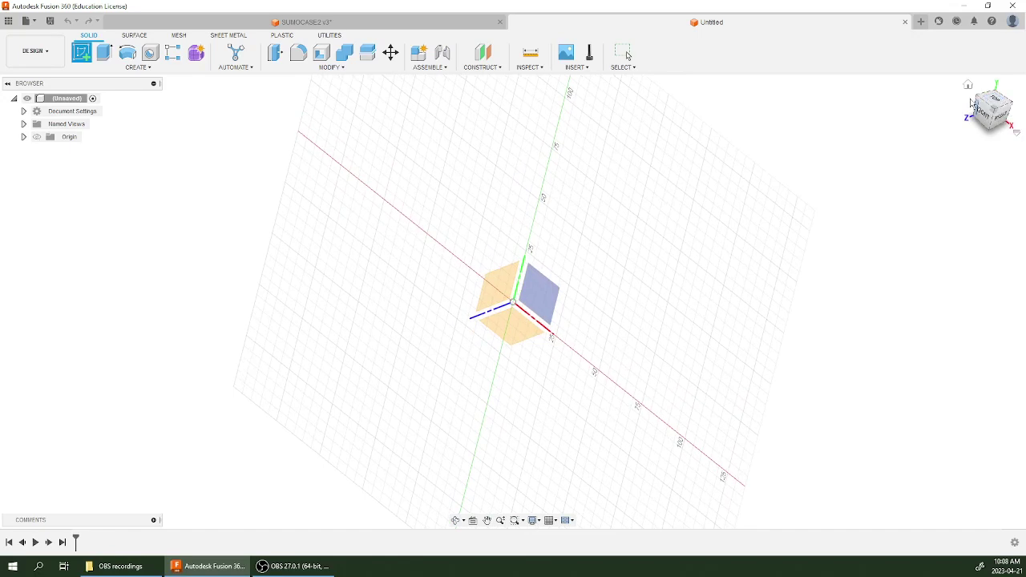
pyautogui.click(968, 86)
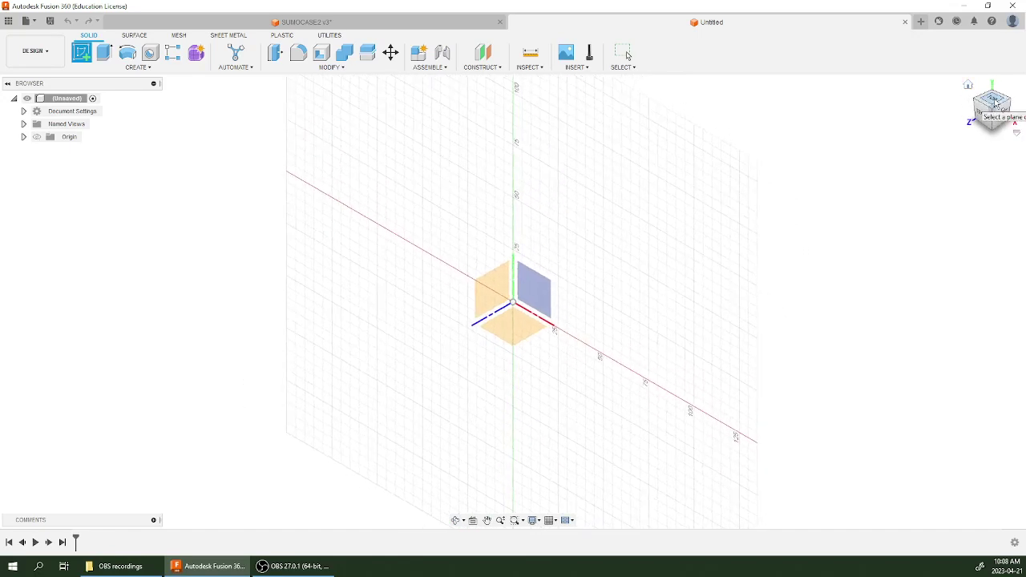
pyautogui.click(967, 86)
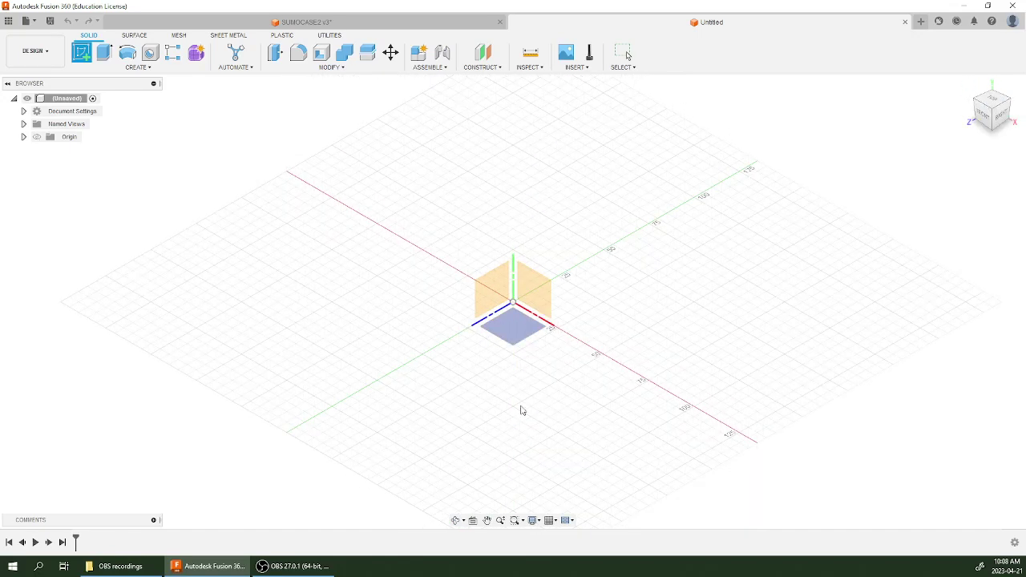
# On the horizontal plane, draw a 70 × 70 mm center rectangle at the origin and finish the sketch.
pyautogui.click(515, 324)
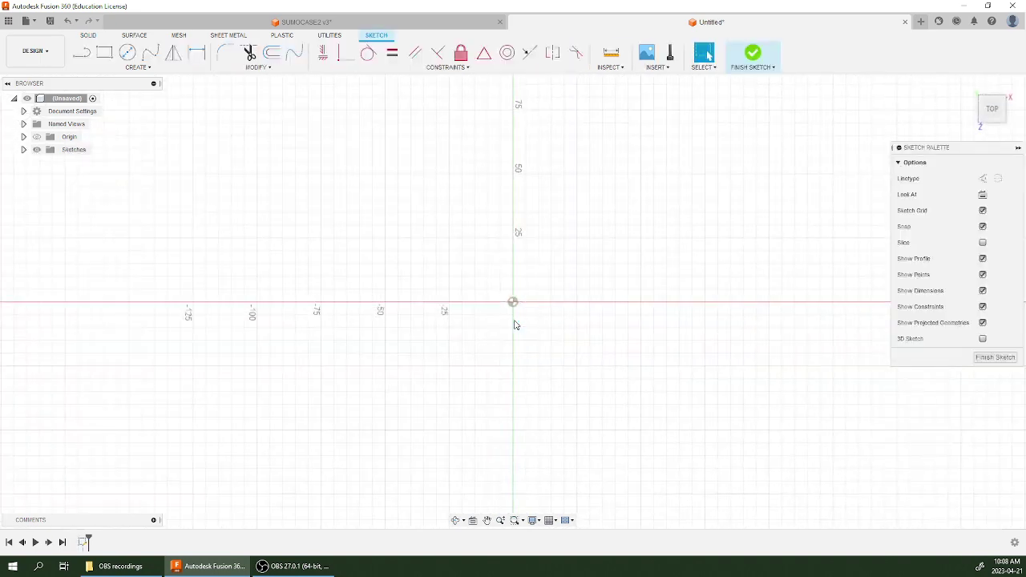
pyautogui.click(106, 56)
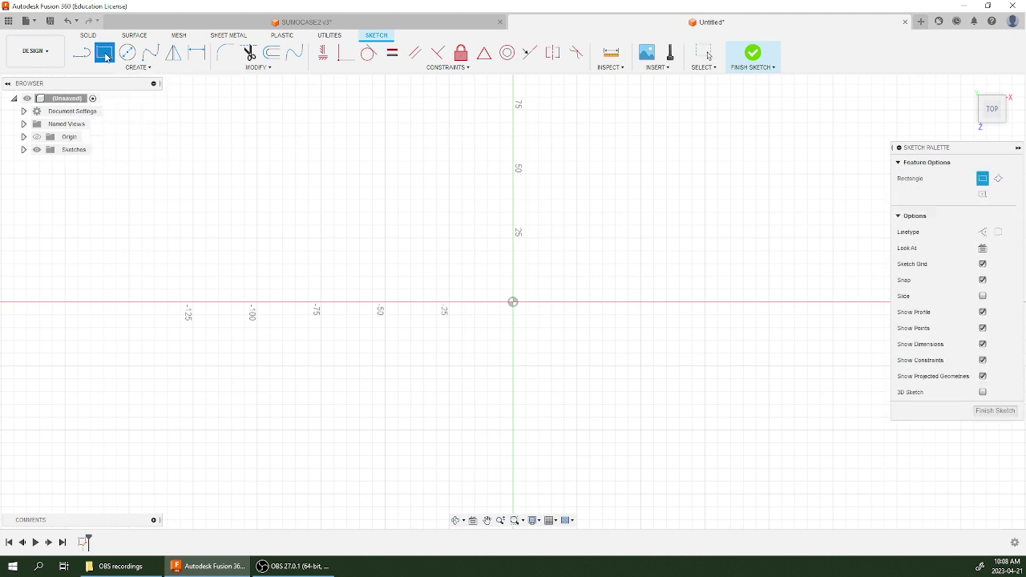
pyautogui.click(983, 196)
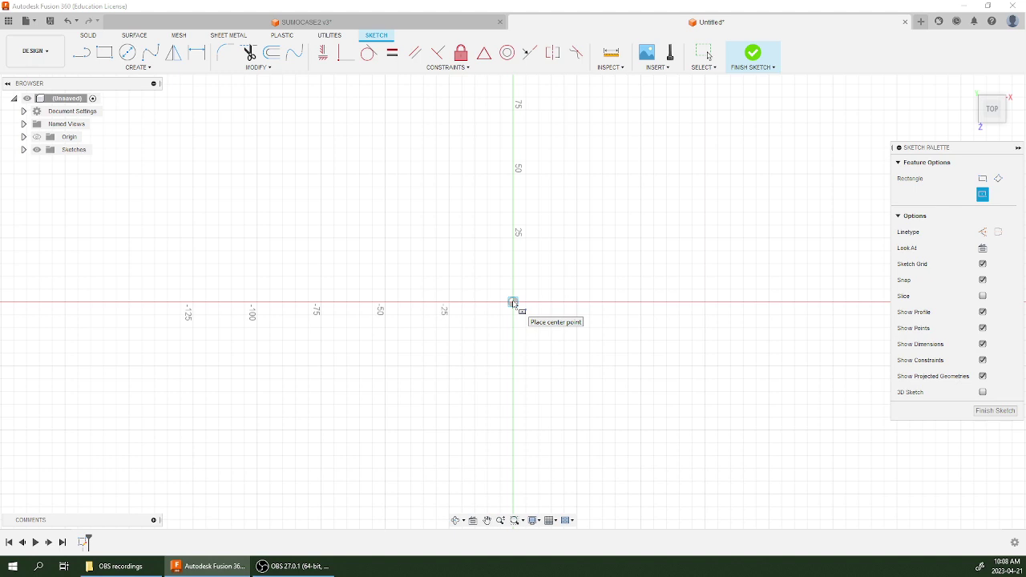
pyautogui.click(513, 303)
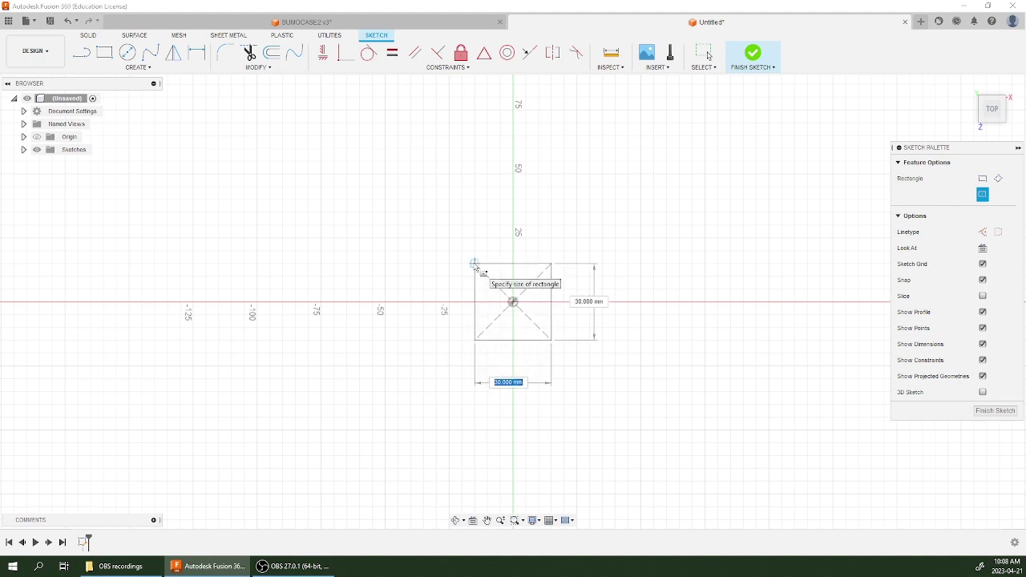
pyautogui.write('70')
pyautogui.press('Tab')
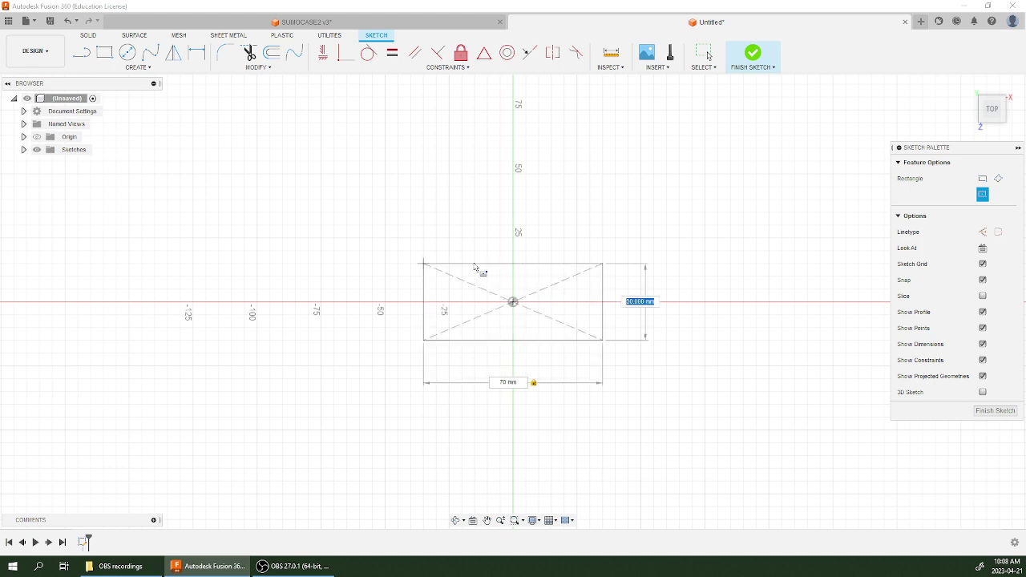
pyautogui.write('70')
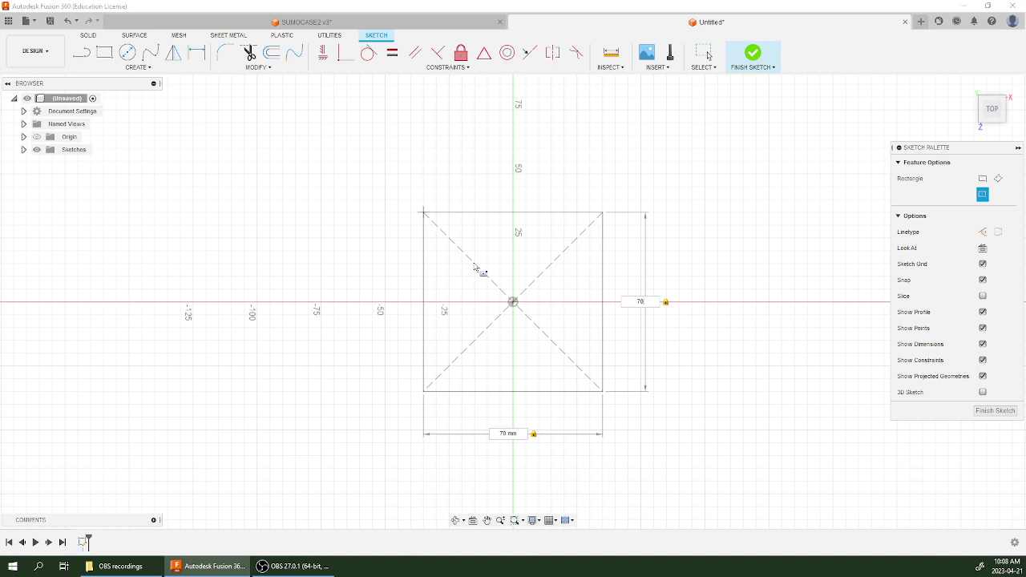
pyautogui.press('Return')
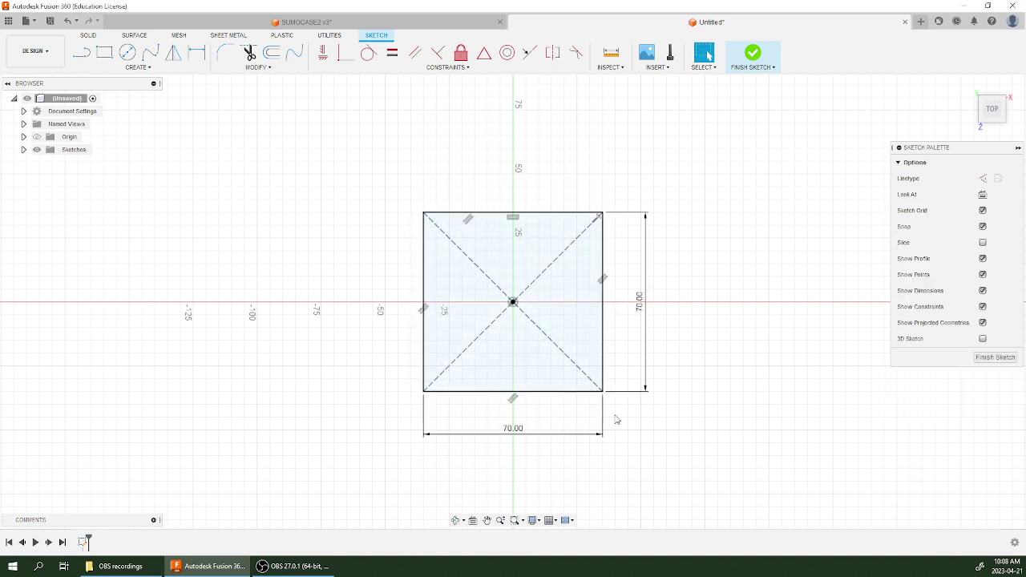
pyautogui.moveTo(614, 419)
pyautogui.keyDown('shift'); pyautogui.mouseDown(button='middle')
pyautogui.moveTo(609, 350)
pyautogui.moveTo(600, 368)
pyautogui.mouseUp(button='middle'); pyautogui.keyUp('shift')
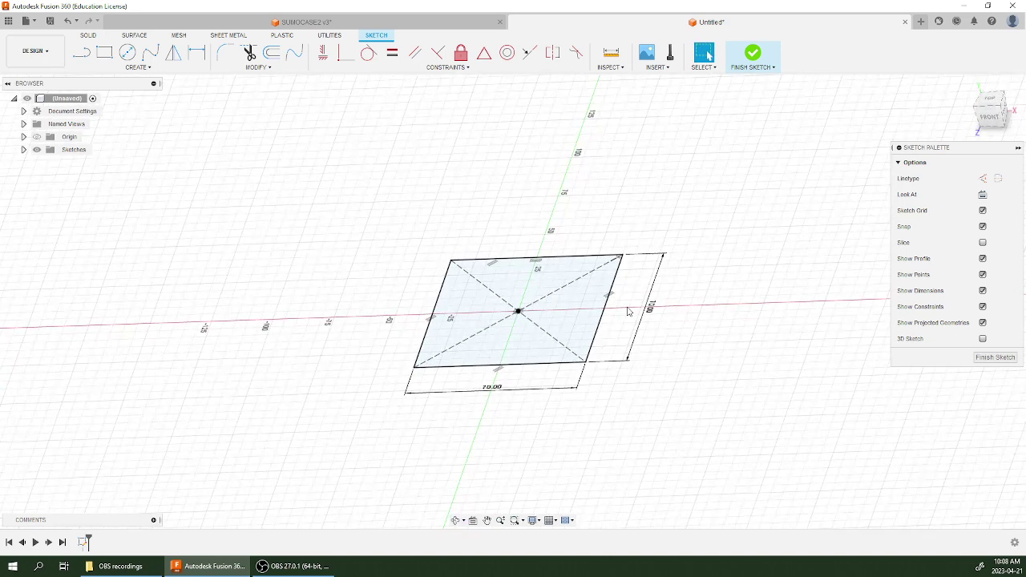
pyautogui.click(754, 55)
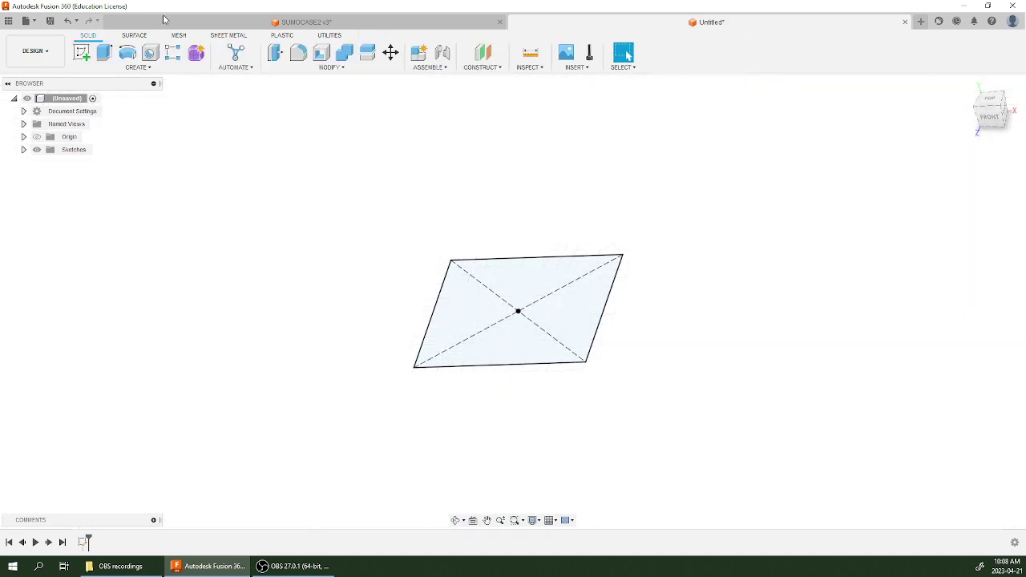
# Extrude the 70 mm square profile 2 mm into a solid plate.
pyautogui.click(104, 53)
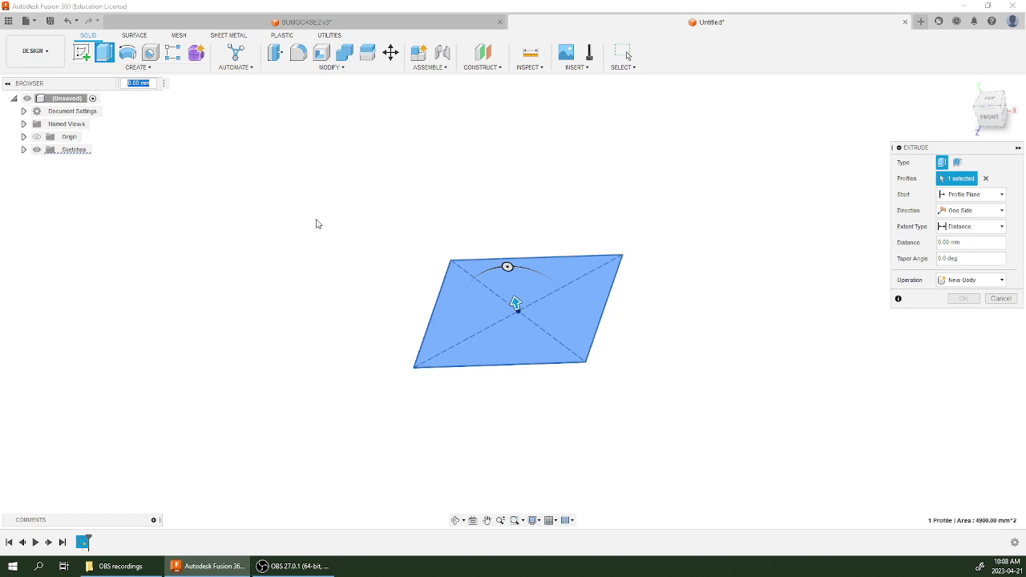
pyautogui.write('2')
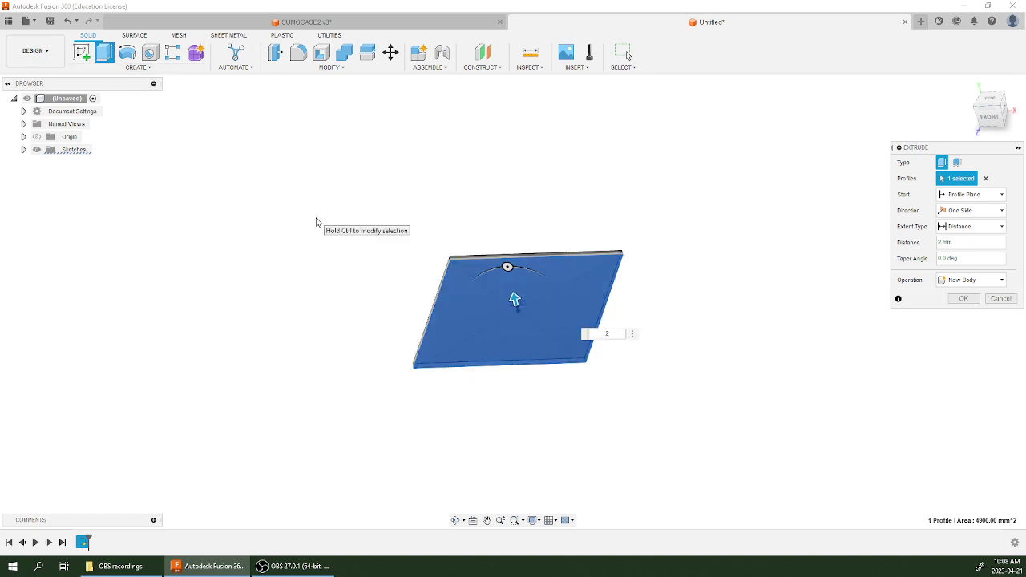
pyautogui.press('Return')
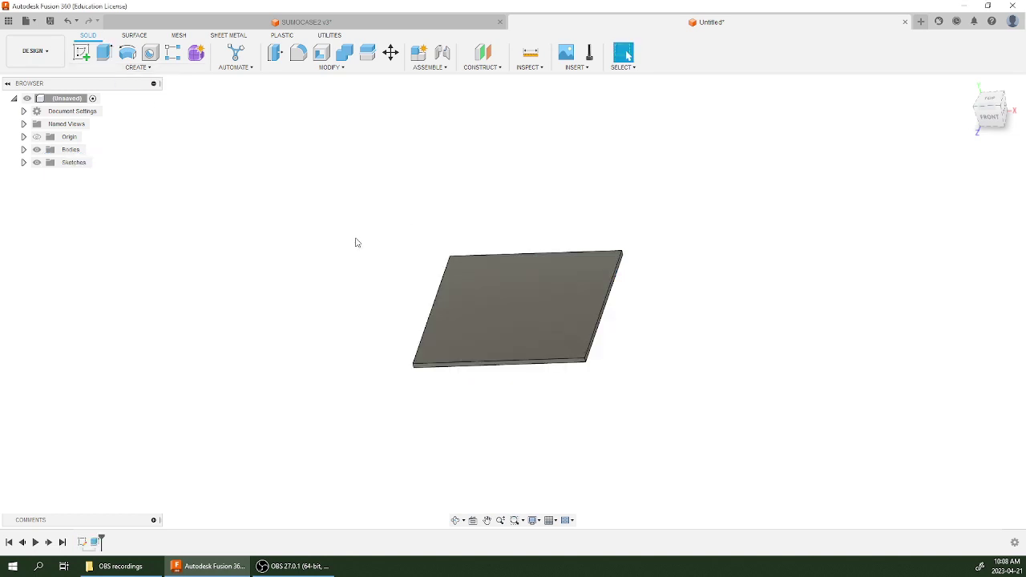
pyautogui.keyDown('shift'); pyautogui.moveTo(454, 319); pyautogui.dragTo(450, 315, button='middle'); pyautogui.keyUp('shift')
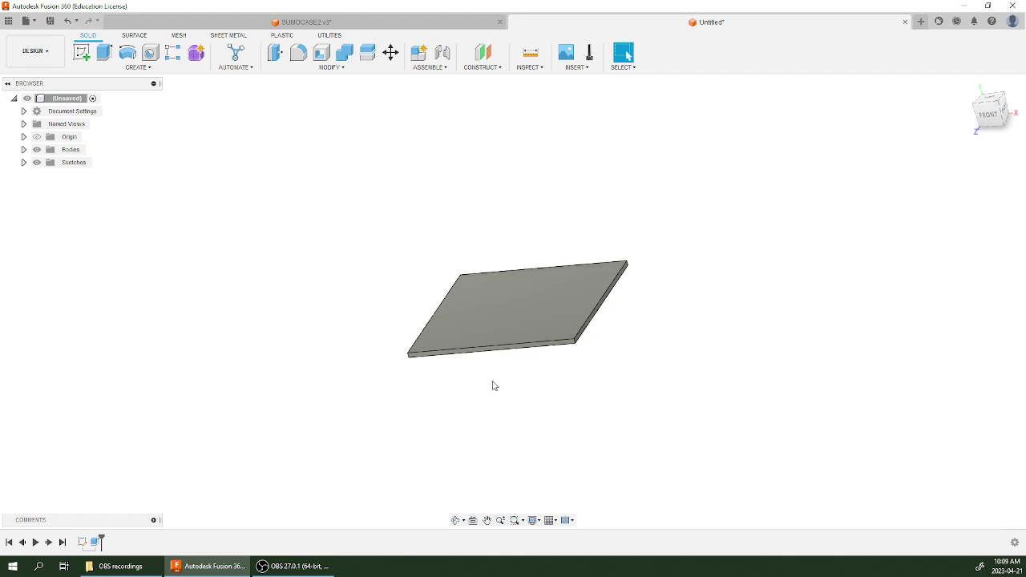
# Start a new sketch on the plate's large face.
pyautogui.moveTo(992, 117); pyautogui.dragTo(988, 110)
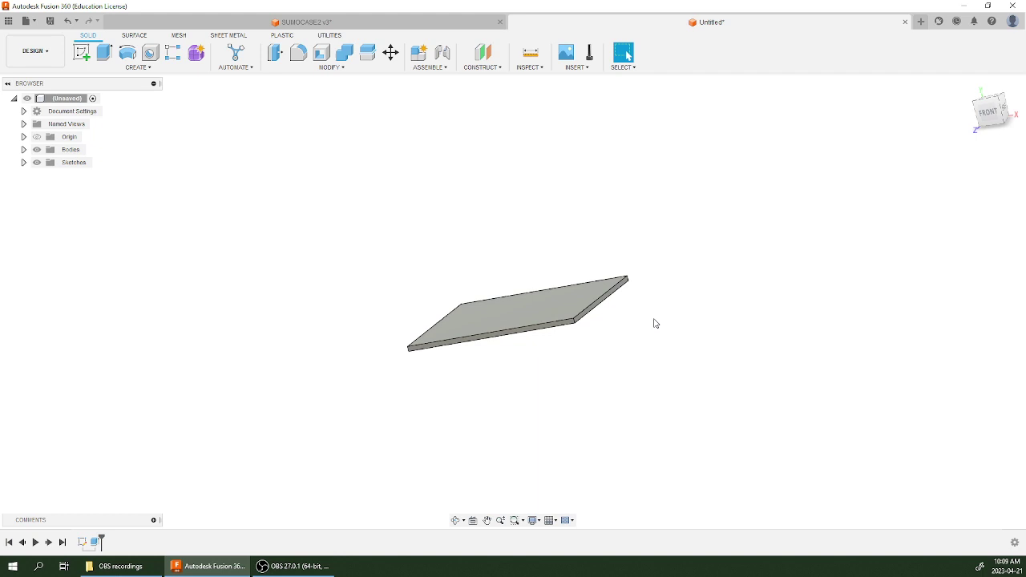
pyautogui.keyDown('shift'); pyautogui.moveTo(655, 323); pyautogui.dragTo(648, 241, button='middle'); pyautogui.keyUp('shift')
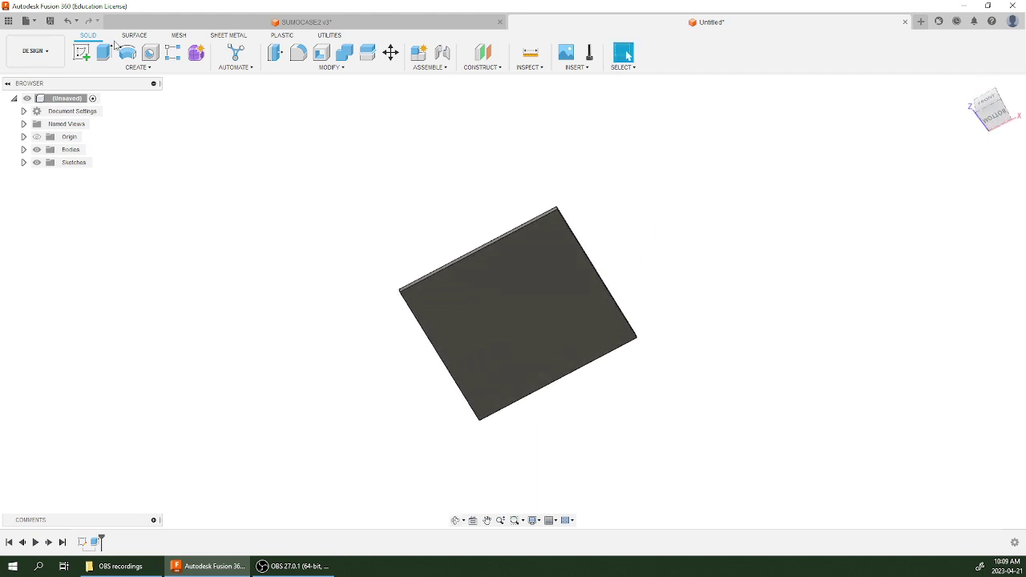
pyautogui.click(81, 52)
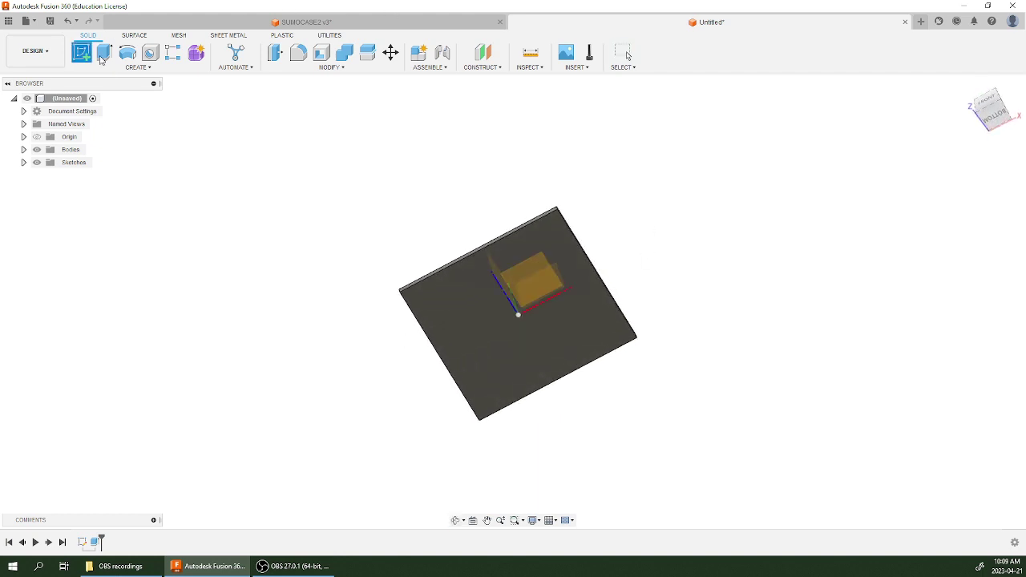
pyautogui.click(457, 303)
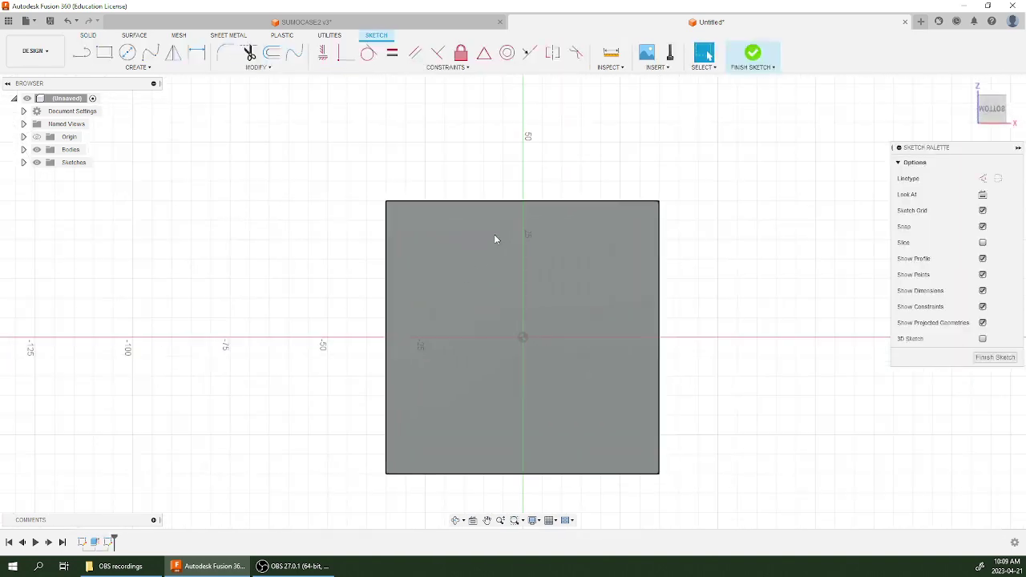
pyautogui.scroll(2, 495, 239)
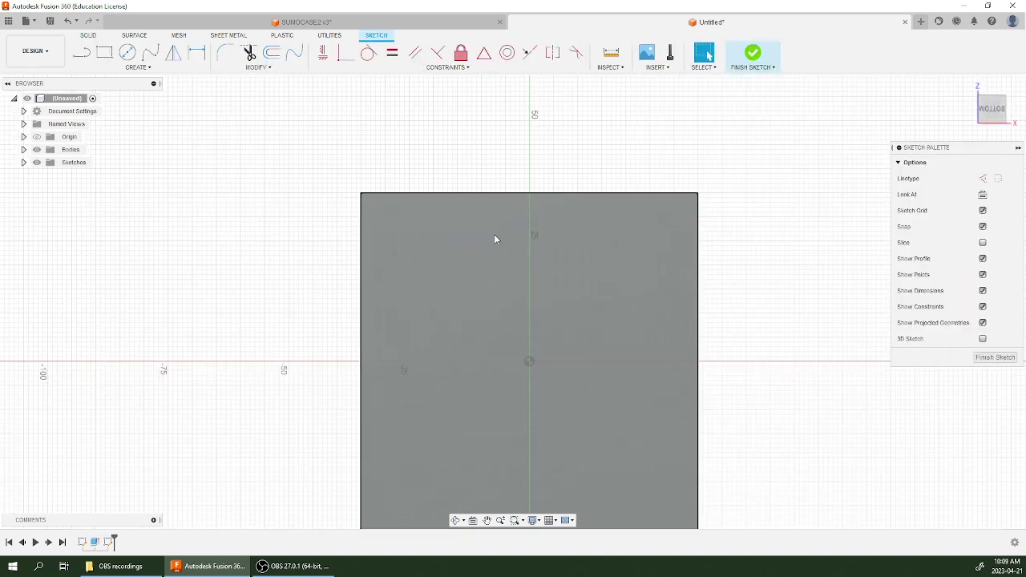
# Draw a 70 × 3 mm rectangle from the plate's top-left corner.
pyautogui.click(105, 54)
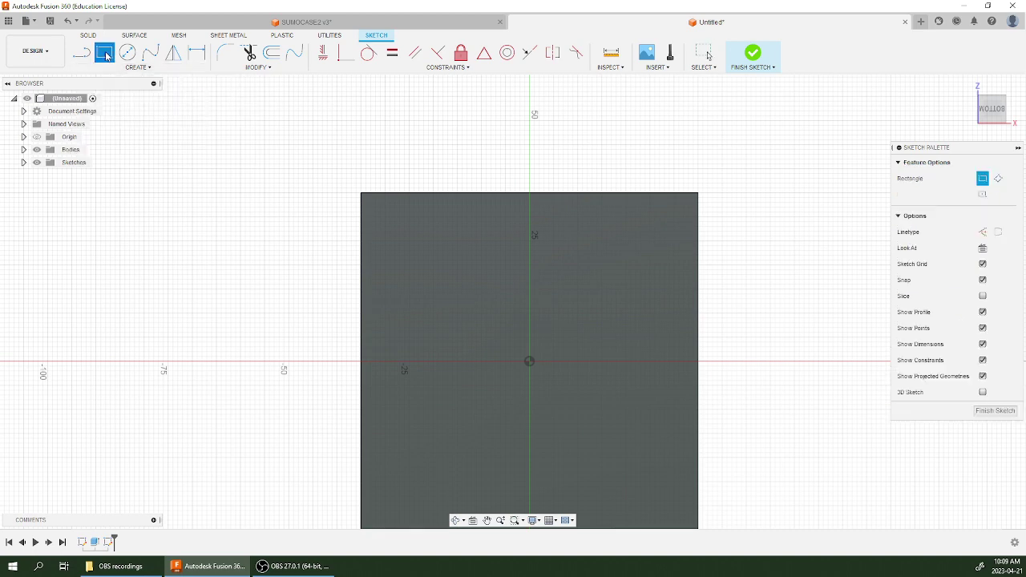
pyautogui.click(361, 195)
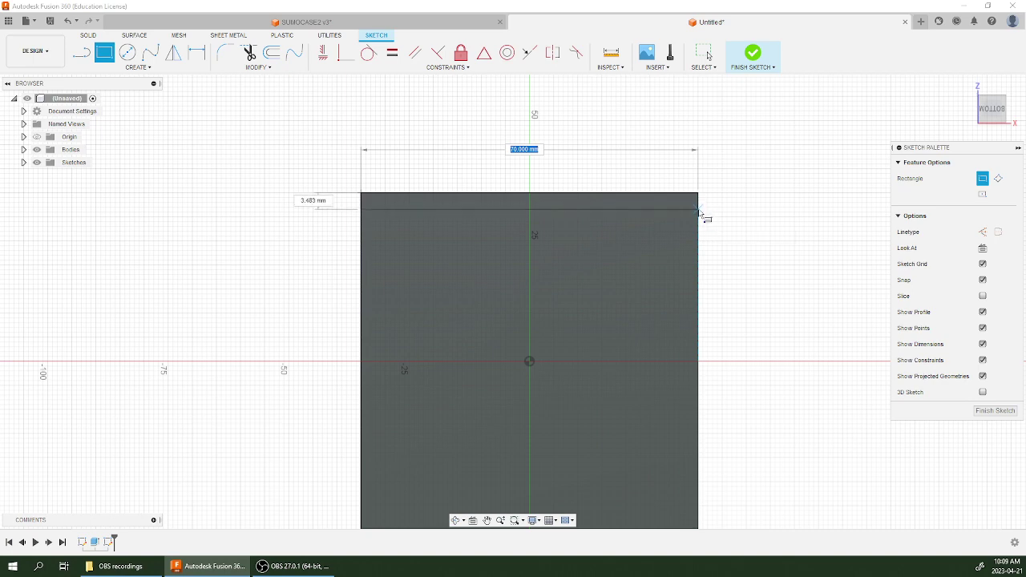
pyautogui.scroll(1, 698, 212)
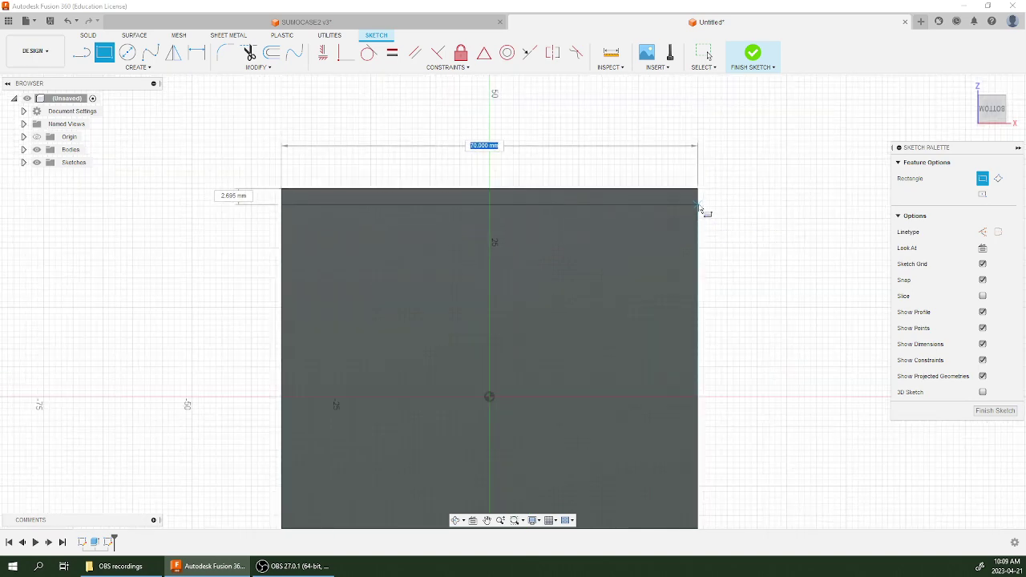
pyautogui.press('Tab')
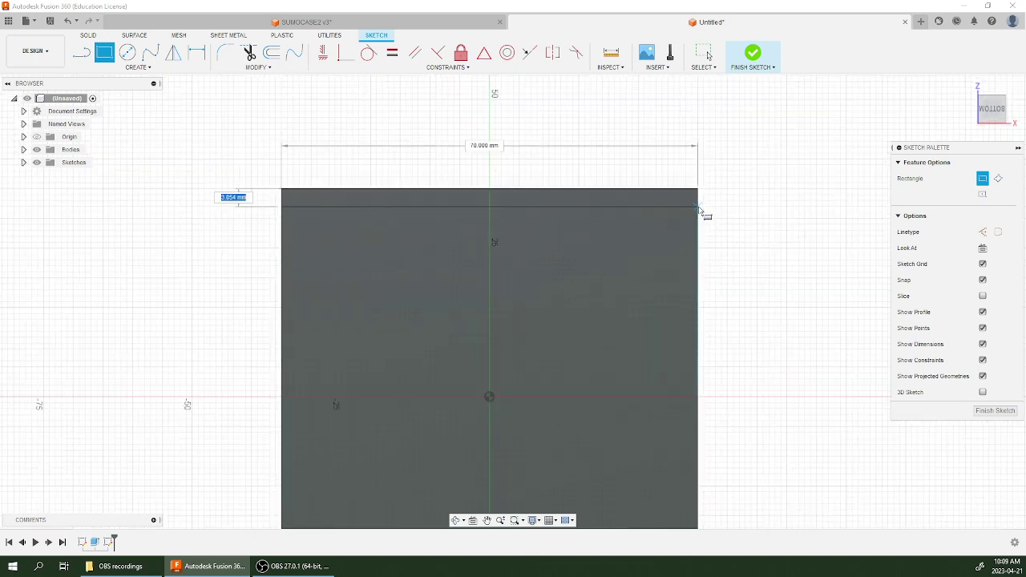
pyautogui.write('3')
pyautogui.press('Return')
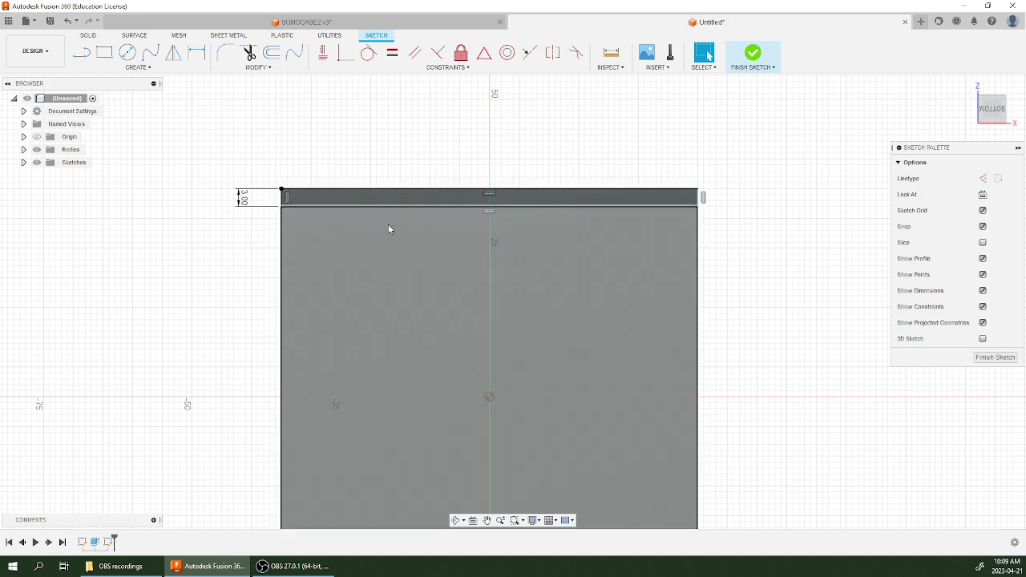
# Draw a 20 mm line along the strip's top edge, then 5 mm straight down.
pyautogui.click(83, 54)
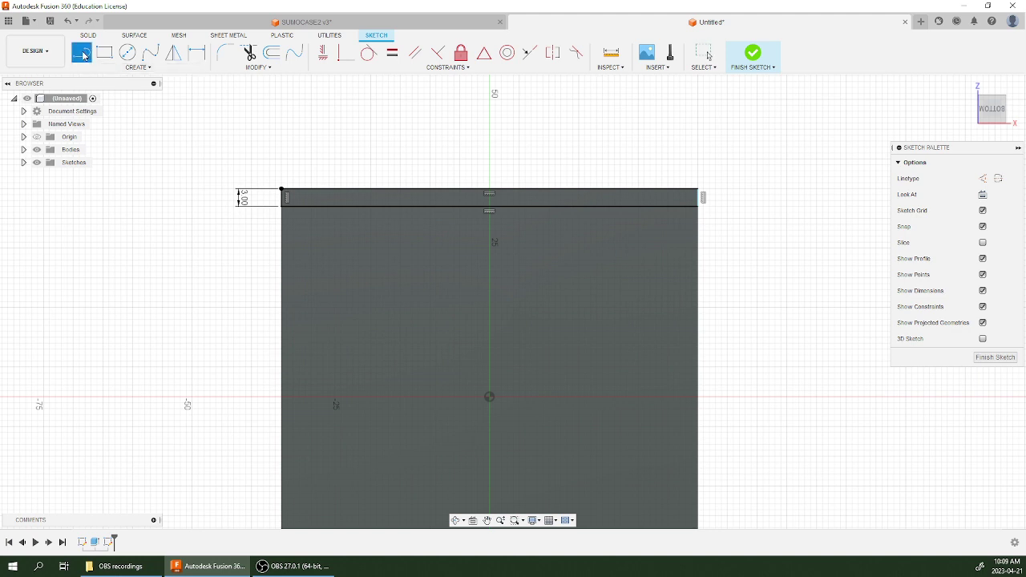
pyautogui.click(281, 190)
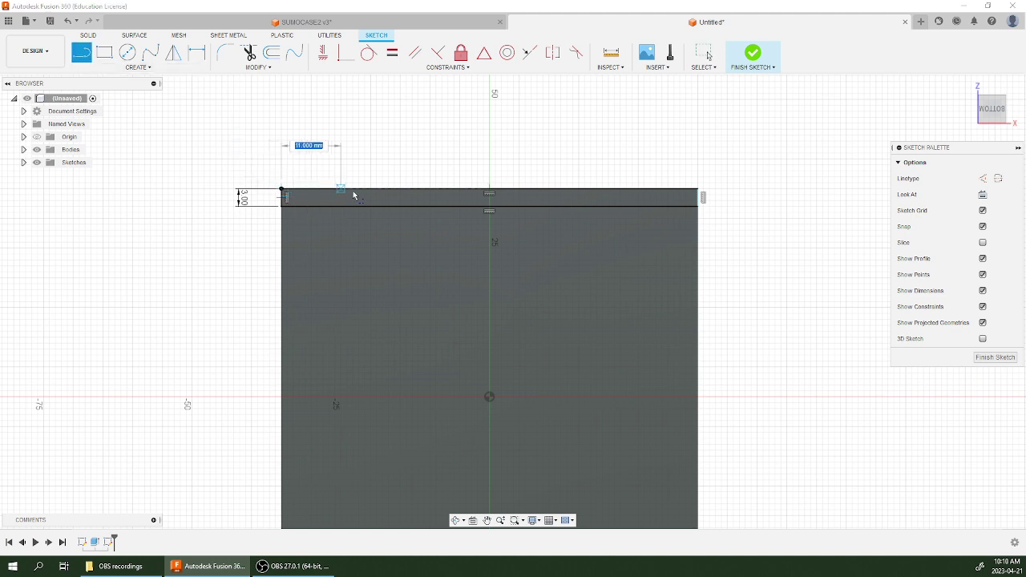
pyautogui.click(401, 190)
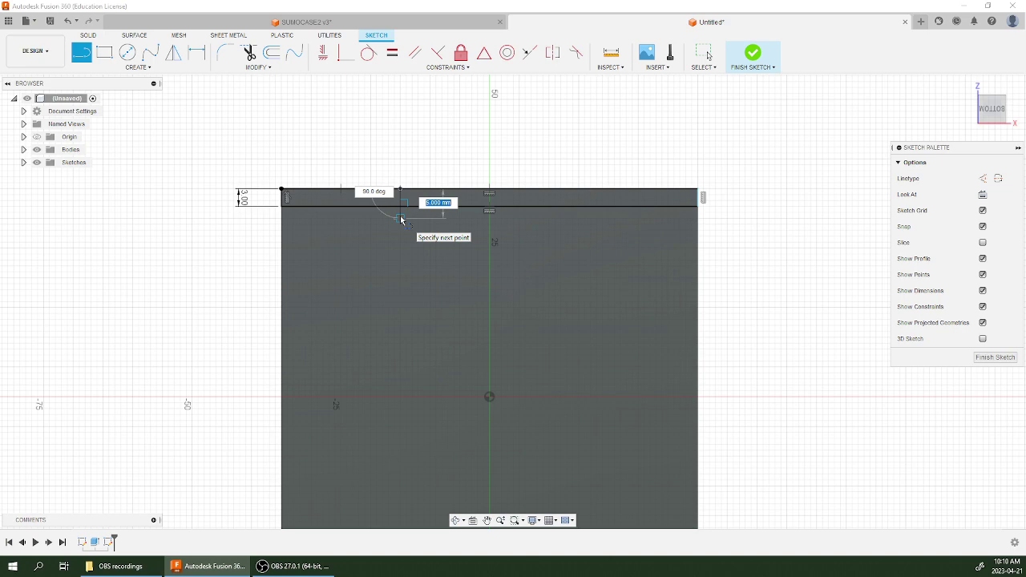
pyautogui.click(402, 220)
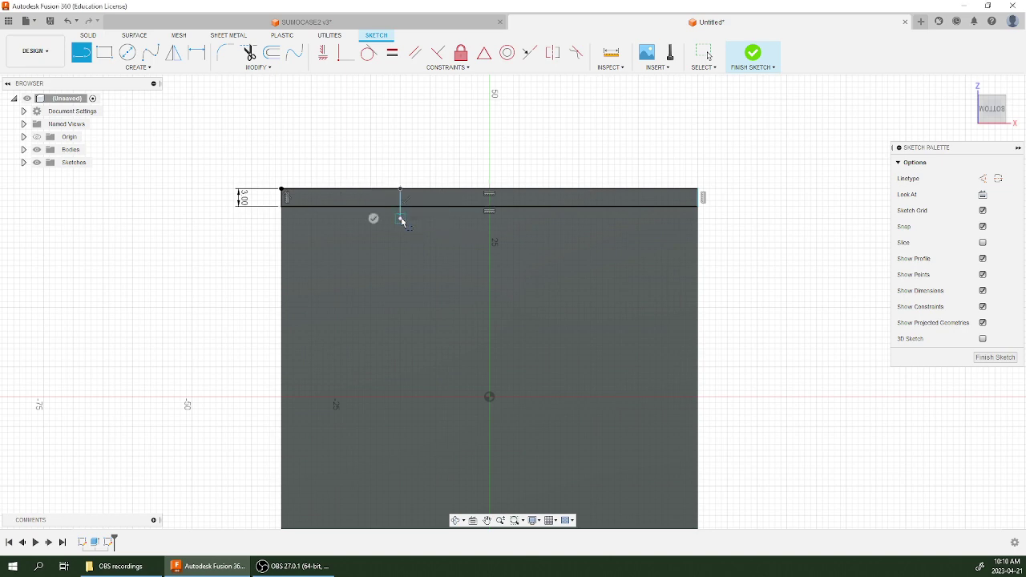
pyautogui.click(374, 220)
# Draw concentric 2 mm and 10 mm diameter circles at the vertical line's lower end.
pyautogui.click(127, 53)
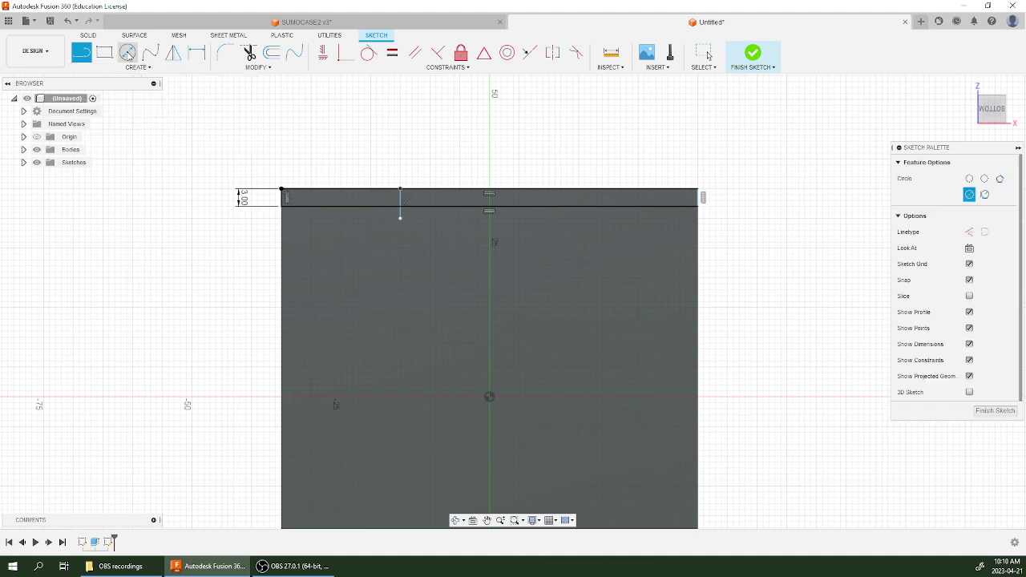
pyautogui.scroll(4, 400, 221)
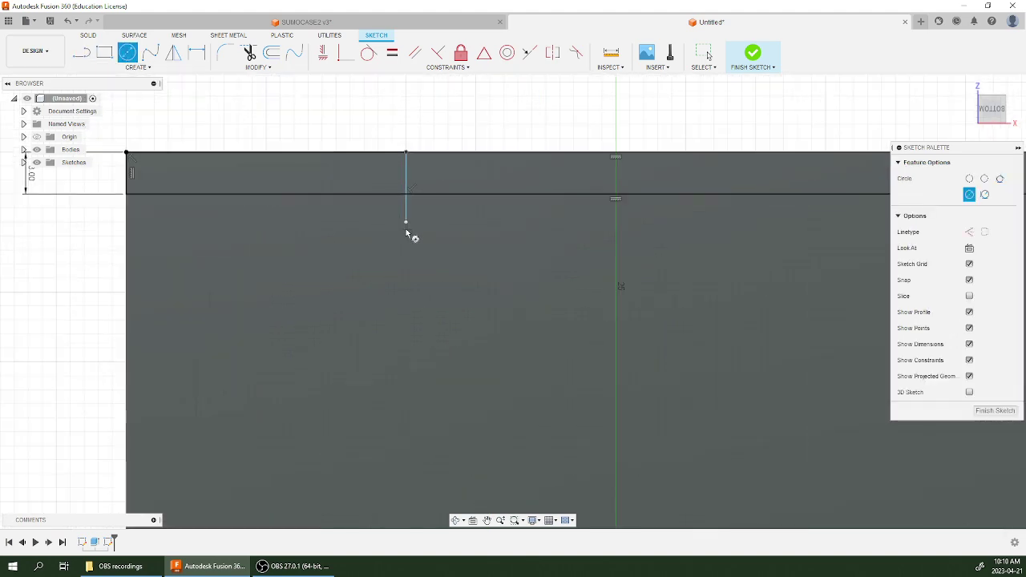
pyautogui.click(406, 222)
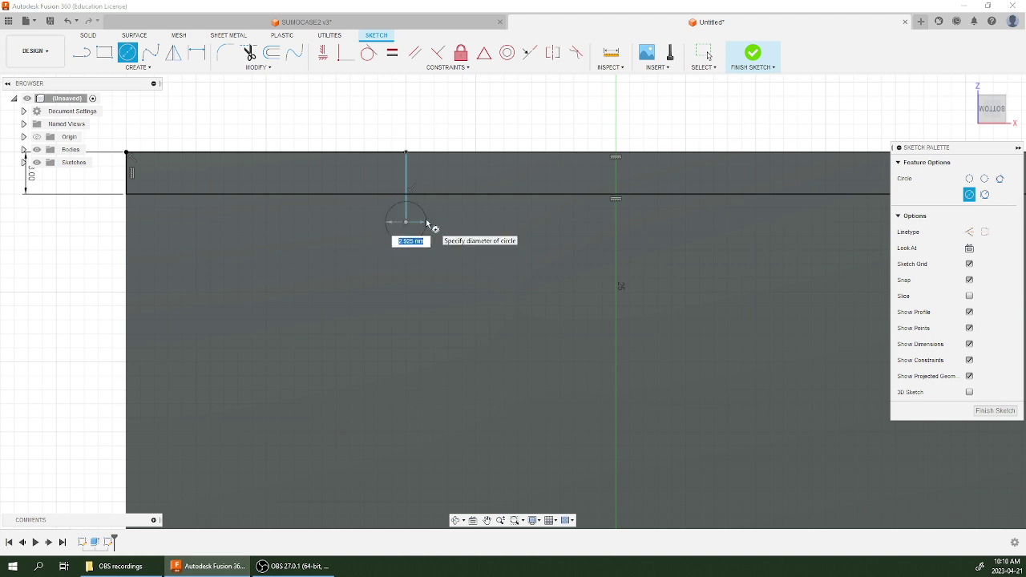
pyautogui.write('2')
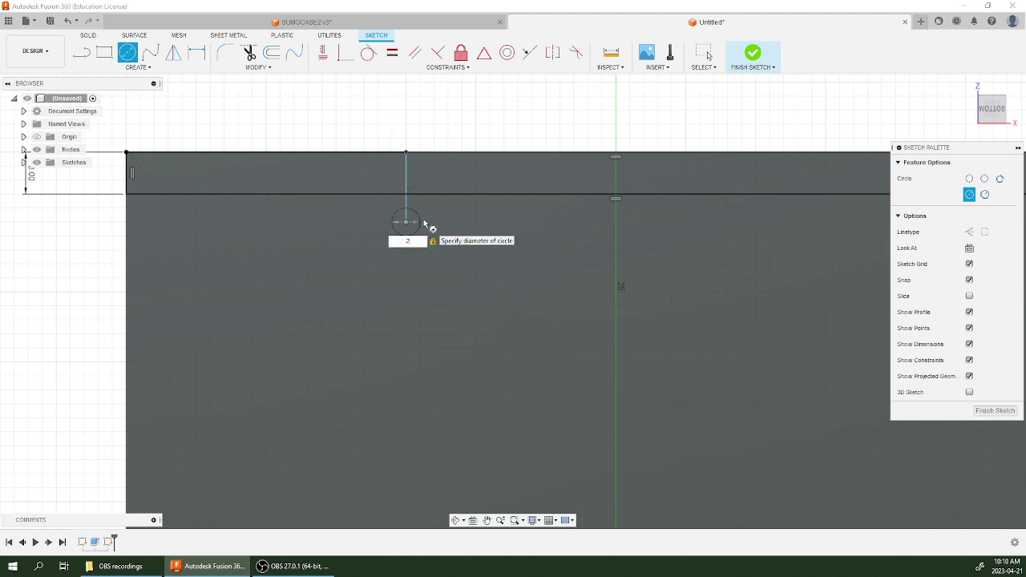
pyautogui.press('Return')
pyautogui.press('Escape')
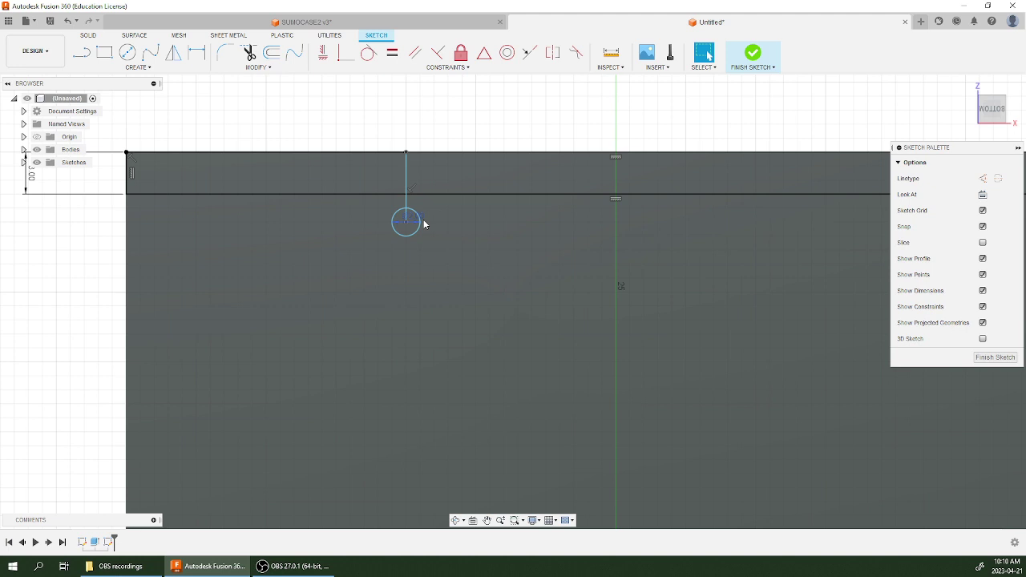
pyautogui.click(127, 52)
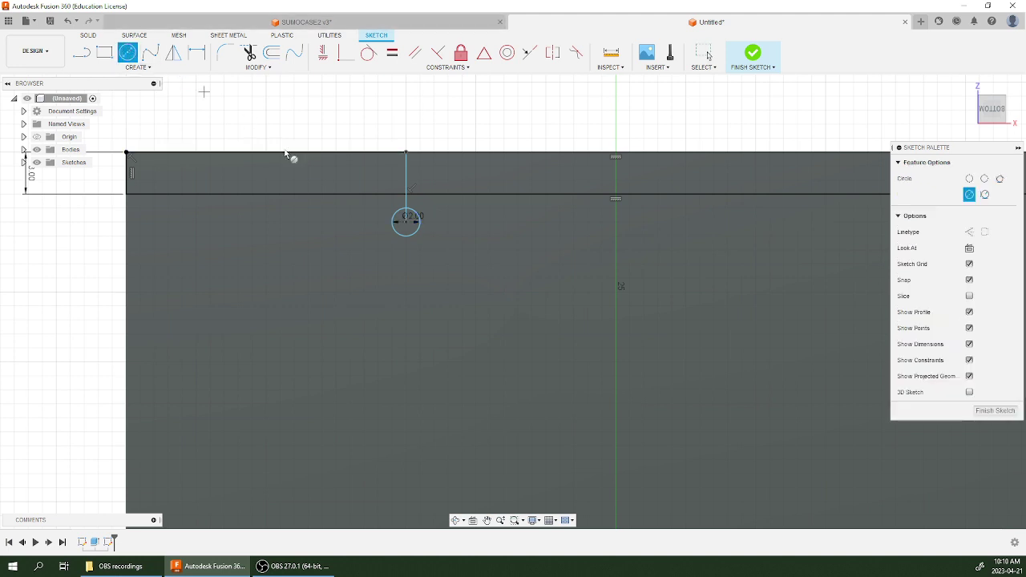
pyautogui.click(407, 224)
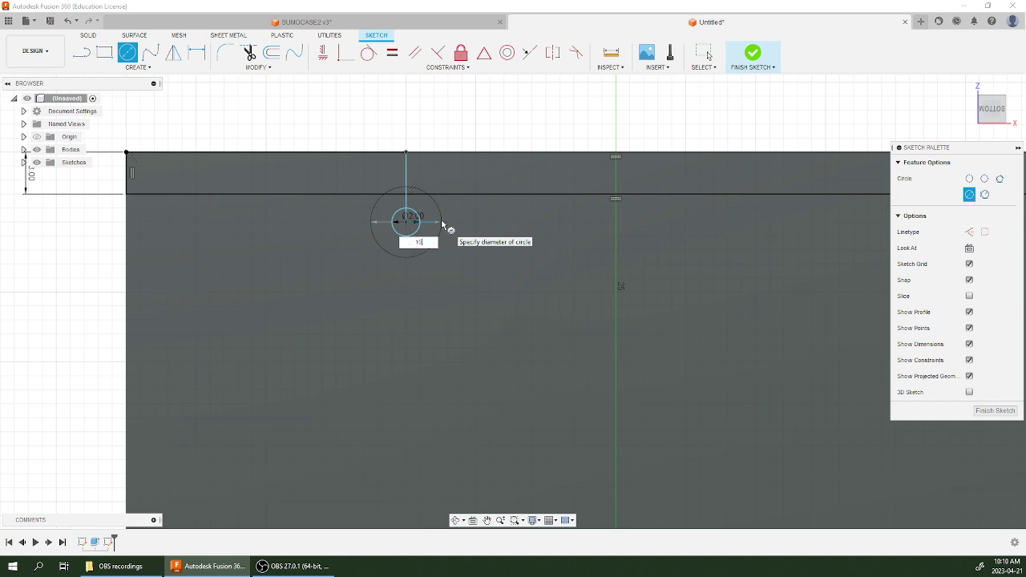
pyautogui.write('10')
pyautogui.press('Return')
pyautogui.press('Escape')
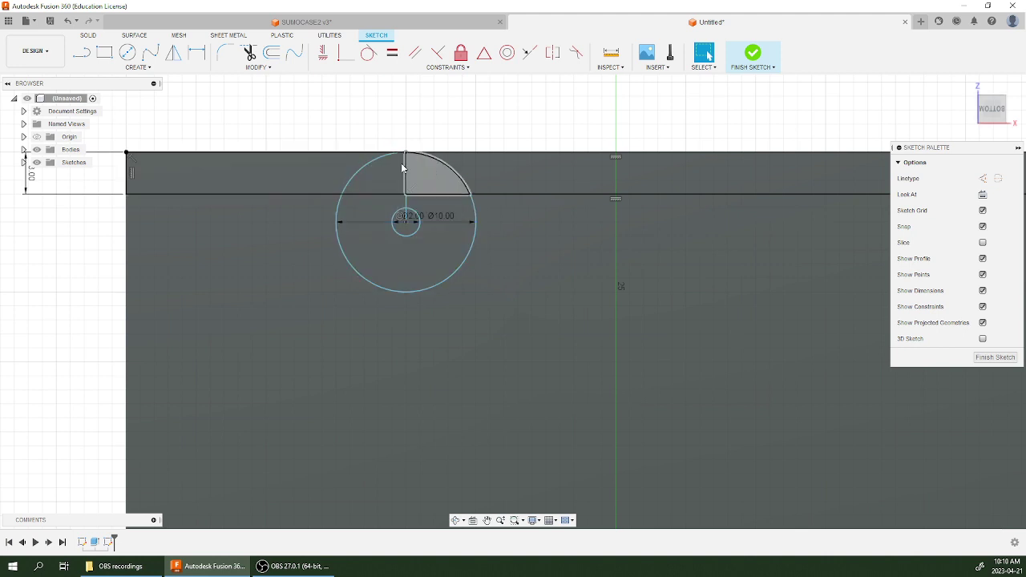
# Trim the 10 mm circle's two upper arcs and the strip edge inside it.
pyautogui.click(249, 53)
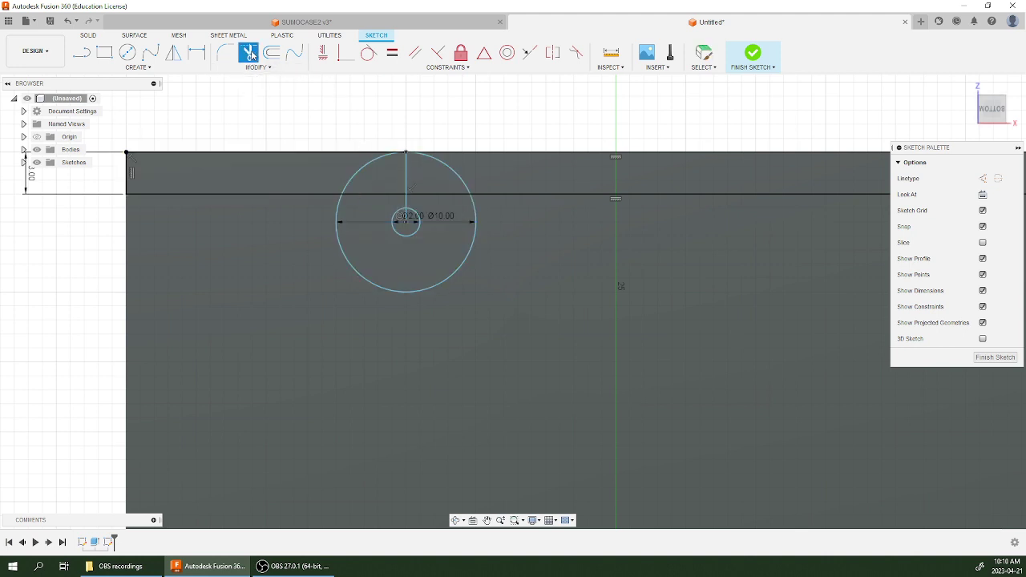
pyautogui.click(357, 177)
pyautogui.click(454, 172)
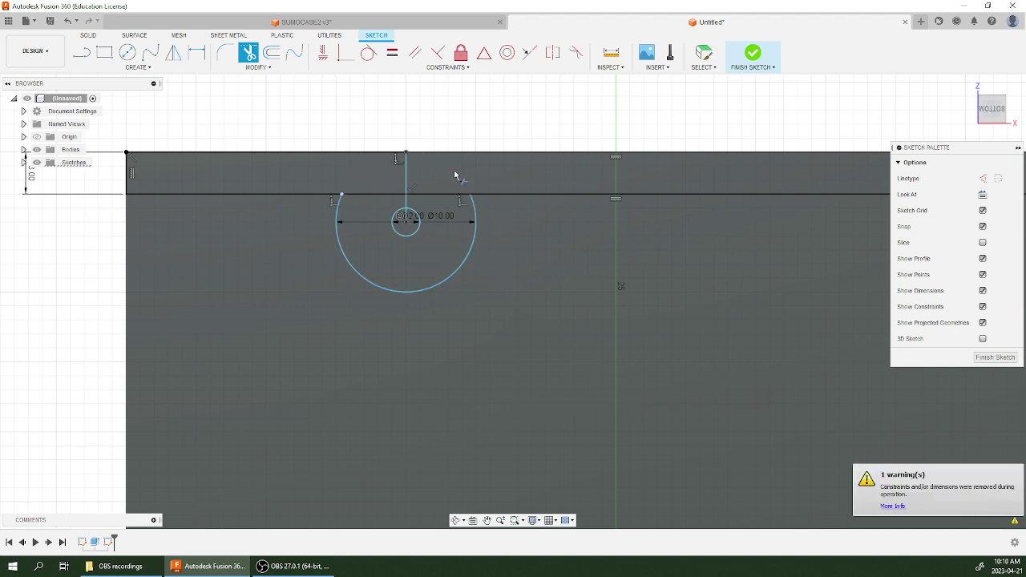
pyautogui.click(379, 193)
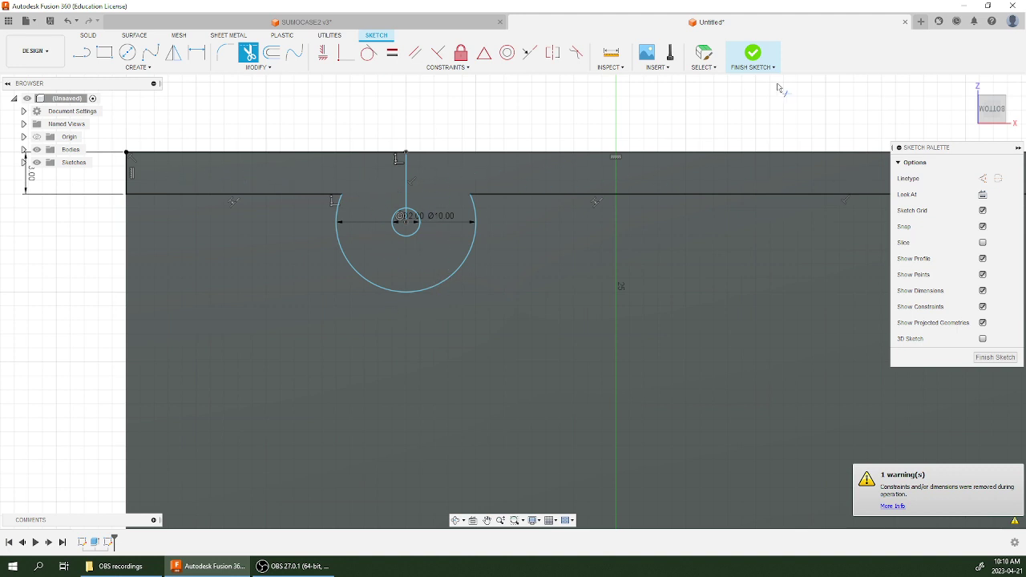
# Finish the sketch and extrude the strip-and-semicircle profile 8 mm, joined to the plate.
pyautogui.click(752, 54)
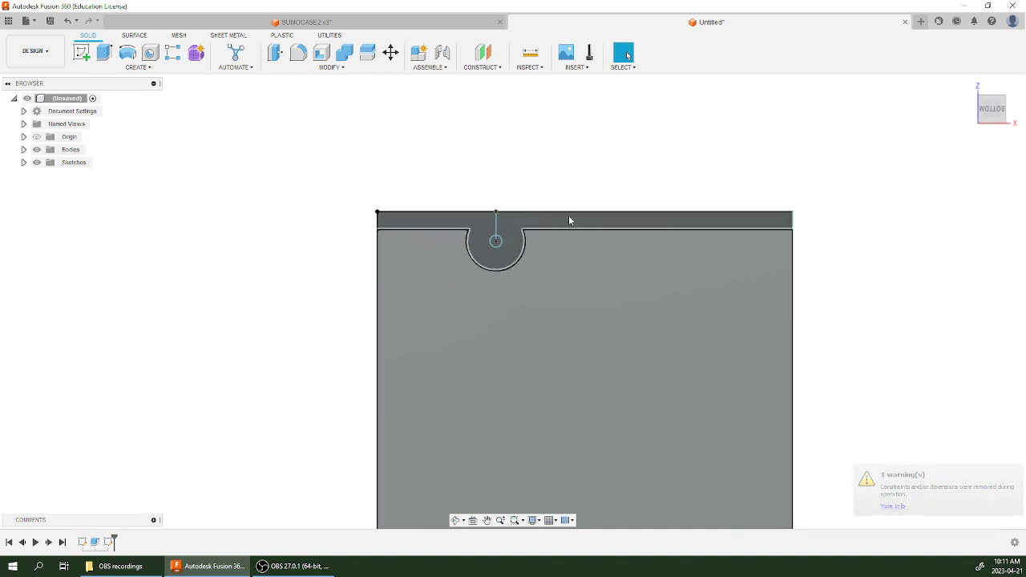
pyautogui.click(110, 57)
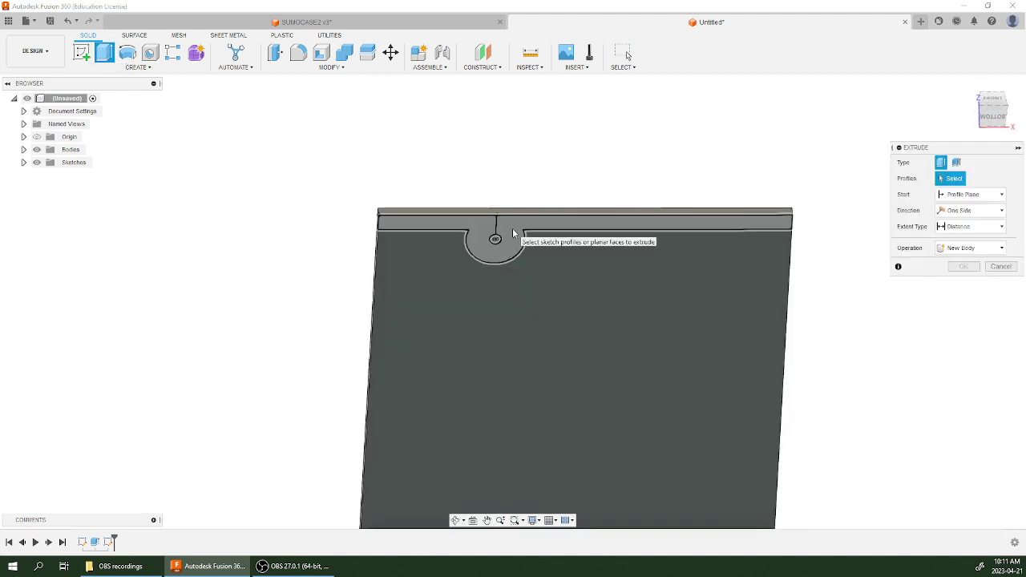
pyautogui.click(515, 233)
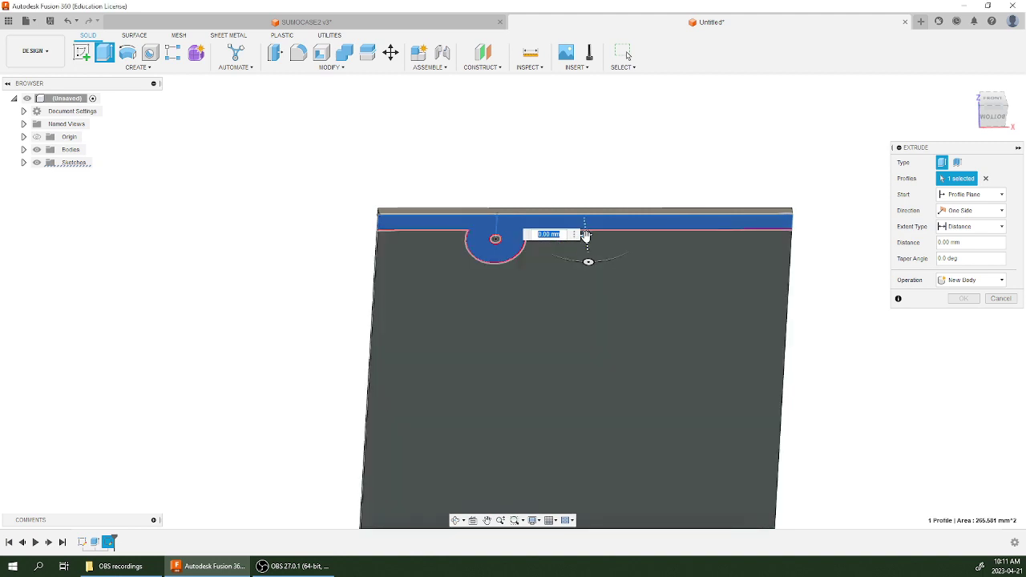
pyautogui.moveTo(586, 233); pyautogui.dragTo(589, 263)
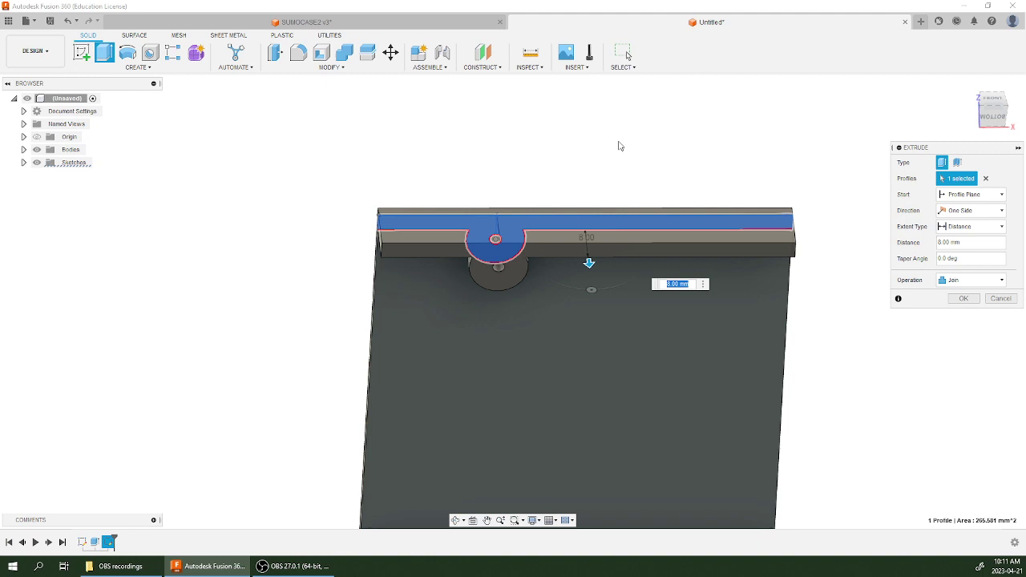
pyautogui.keyDown('shift'); pyautogui.moveTo(617, 144); pyautogui.dragTo(620, 176, button='middle'); pyautogui.keyUp('shift')
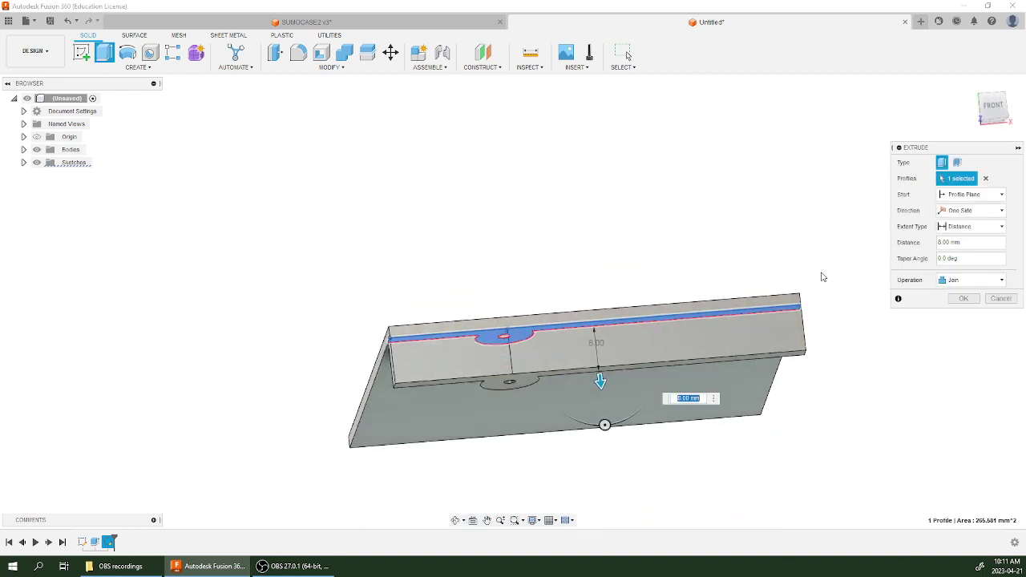
pyautogui.click(963, 299)
pyautogui.keyDown('shift'); pyautogui.moveTo(662, 408); pyautogui.dragTo(525, 352, button='middle'); pyautogui.keyUp('shift')
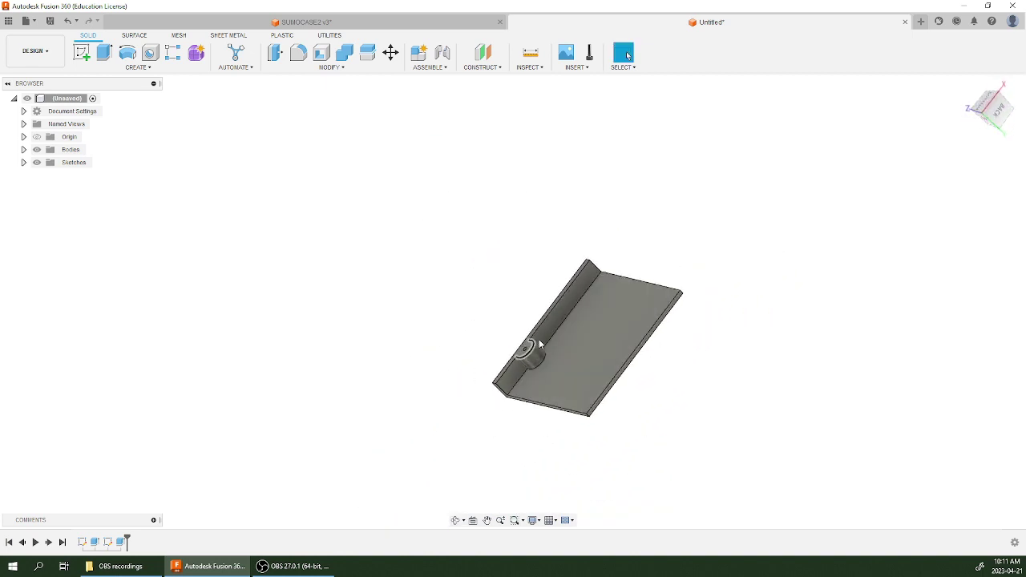
pyautogui.keyDown('shift'); pyautogui.moveTo(655, 348); pyautogui.dragTo(640, 277, button='middle'); pyautogui.keyUp('shift')
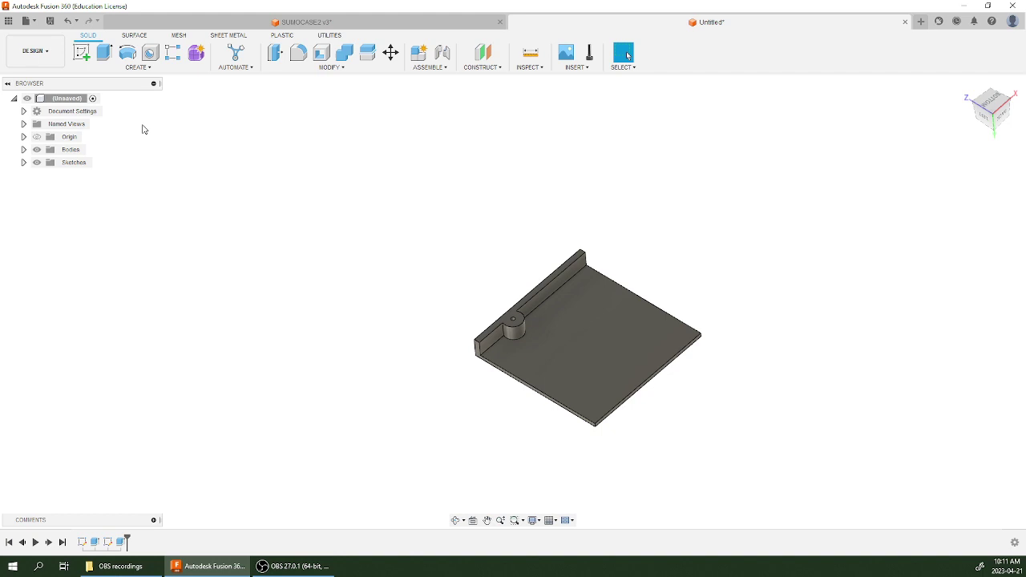
# Start a feature Mirror and select the Extrude2 wall feature.
pyautogui.click(137, 69)
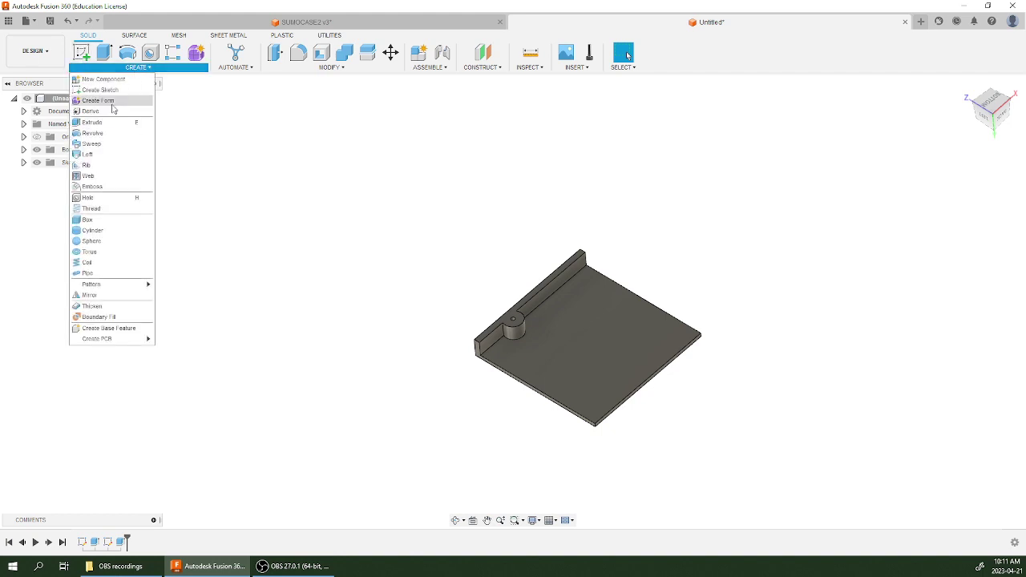
pyautogui.click(90, 296)
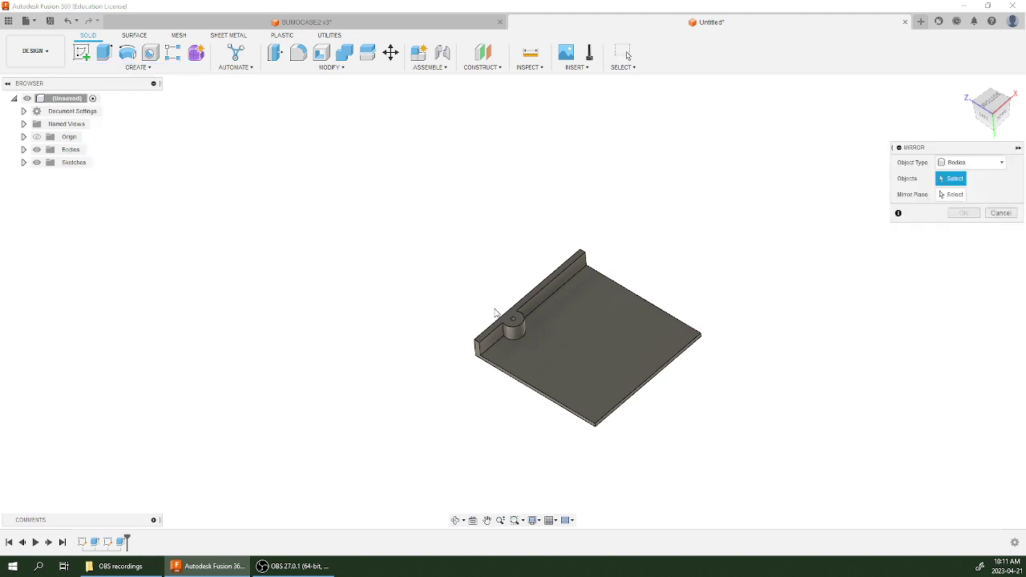
pyautogui.click(977, 163)
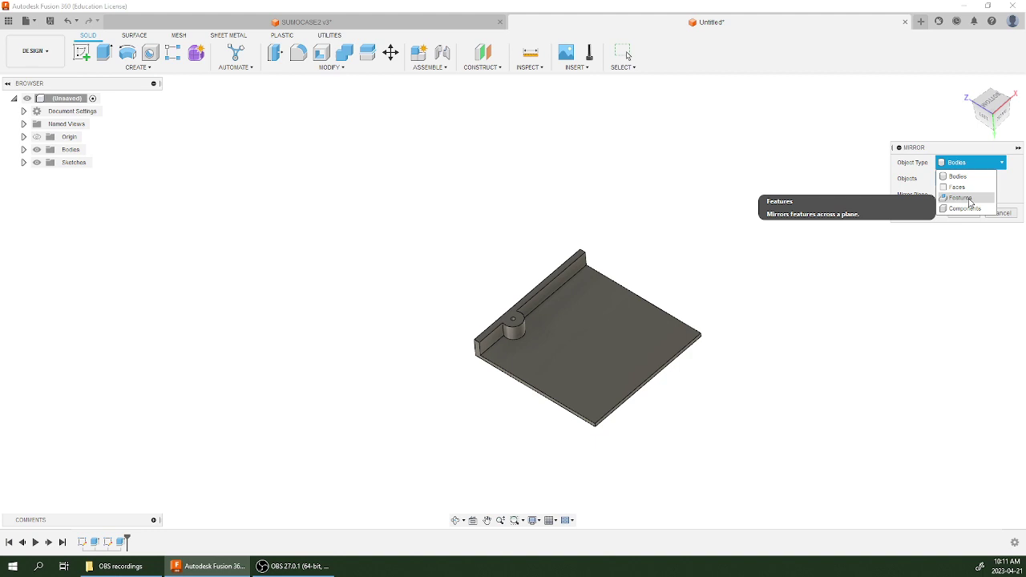
pyautogui.click(964, 198)
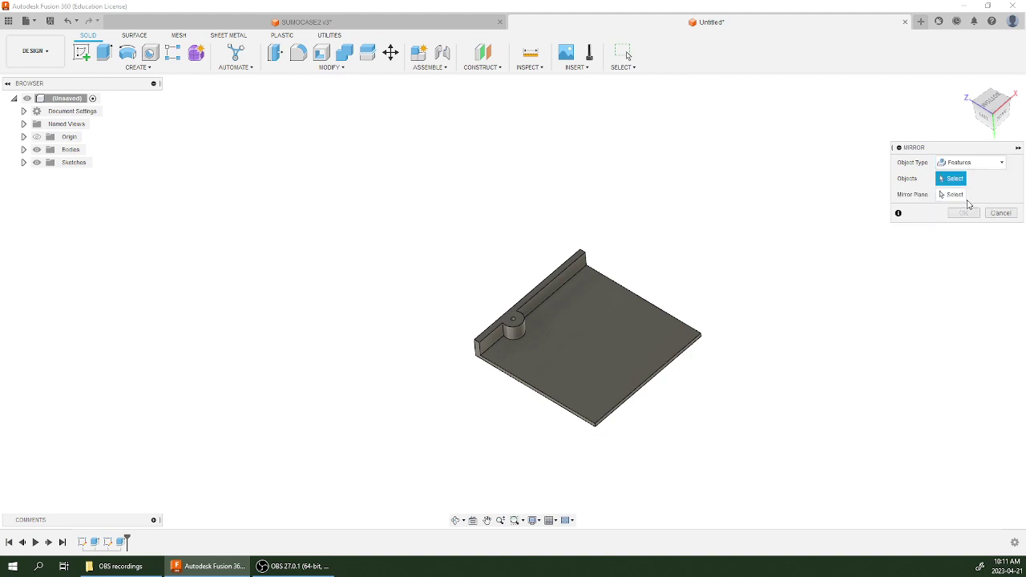
pyautogui.click(122, 543)
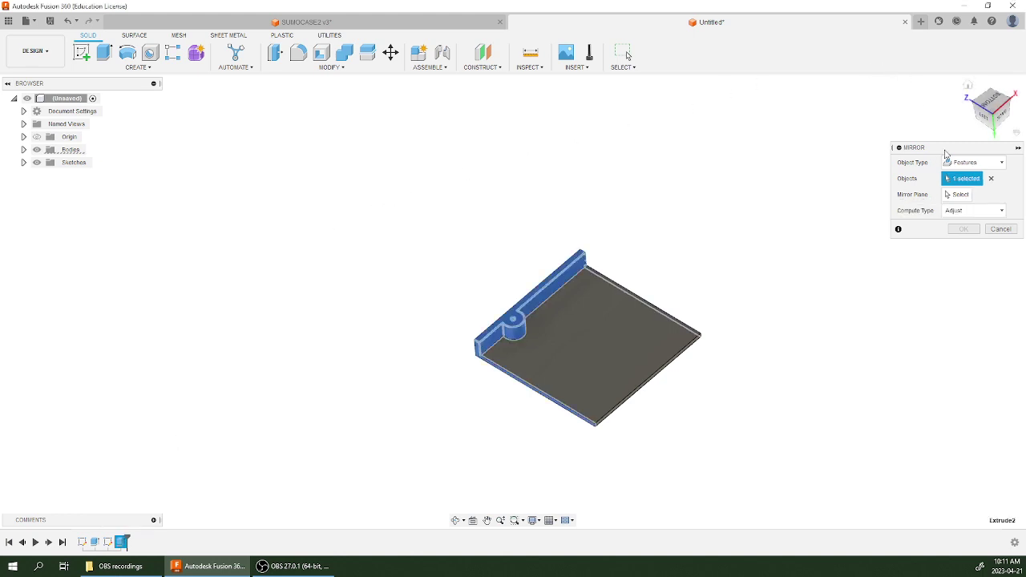
# Mirror it across the origin plane through the tray's middle and confirm.
pyautogui.click(958, 195)
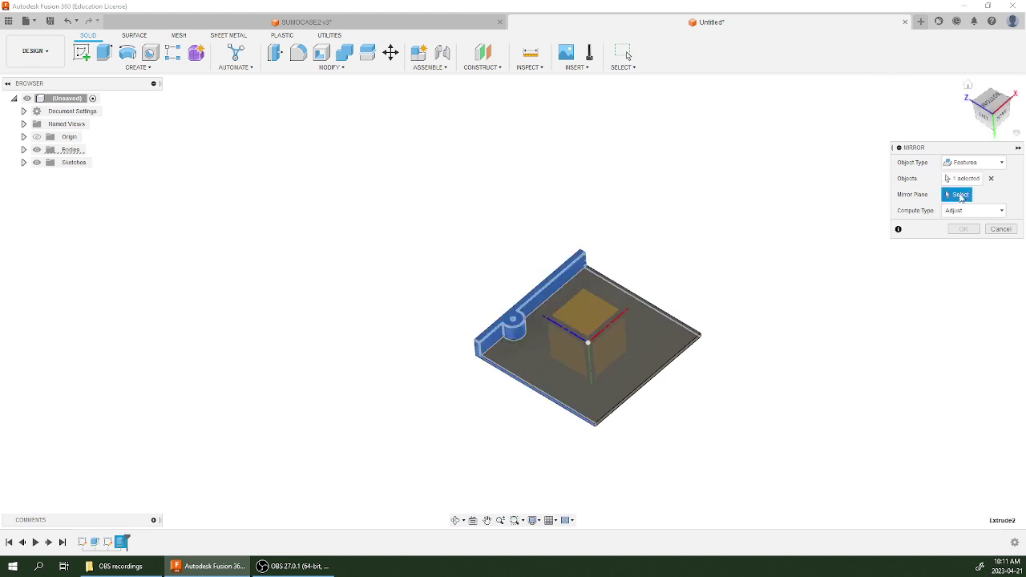
pyautogui.keyDown('shift'); pyautogui.moveTo(723, 400); pyautogui.dragTo(698, 379, button='middle'); pyautogui.keyUp('shift')
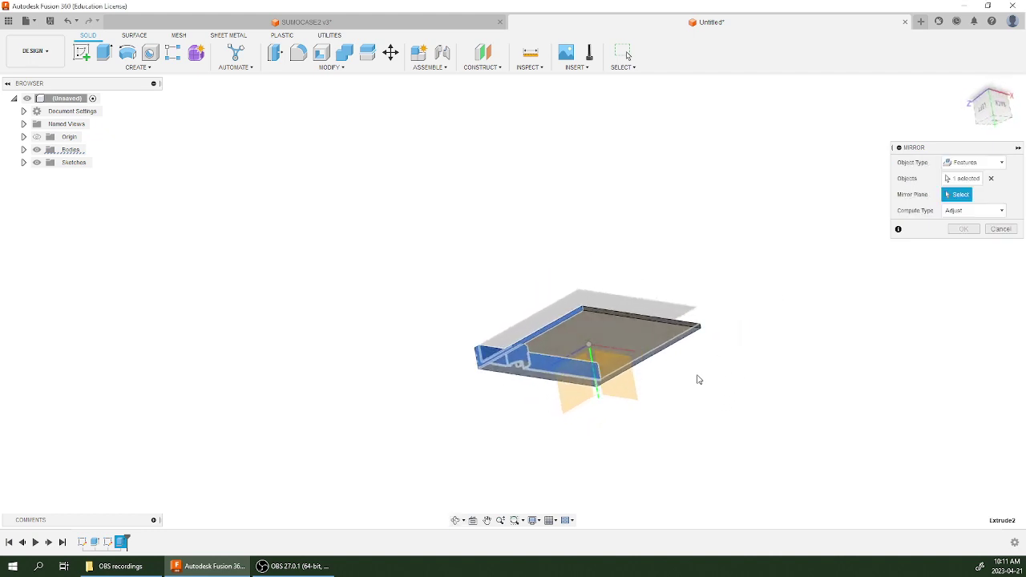
pyautogui.click(631, 394)
pyautogui.keyDown('shift'); pyautogui.moveTo(710, 249); pyautogui.dragTo(844, 262, button='middle'); pyautogui.keyUp('shift')
pyautogui.click(963, 228)
pyautogui.moveTo(703, 252)
pyautogui.keyDown('shift'); pyautogui.mouseDown(button='middle')
pyautogui.moveTo(769, 282)
pyautogui.moveTo(633, 270)
pyautogui.moveTo(662, 286)
pyautogui.moveTo(721, 256)
pyautogui.mouseUp(button='middle'); pyautogui.keyUp('shift')
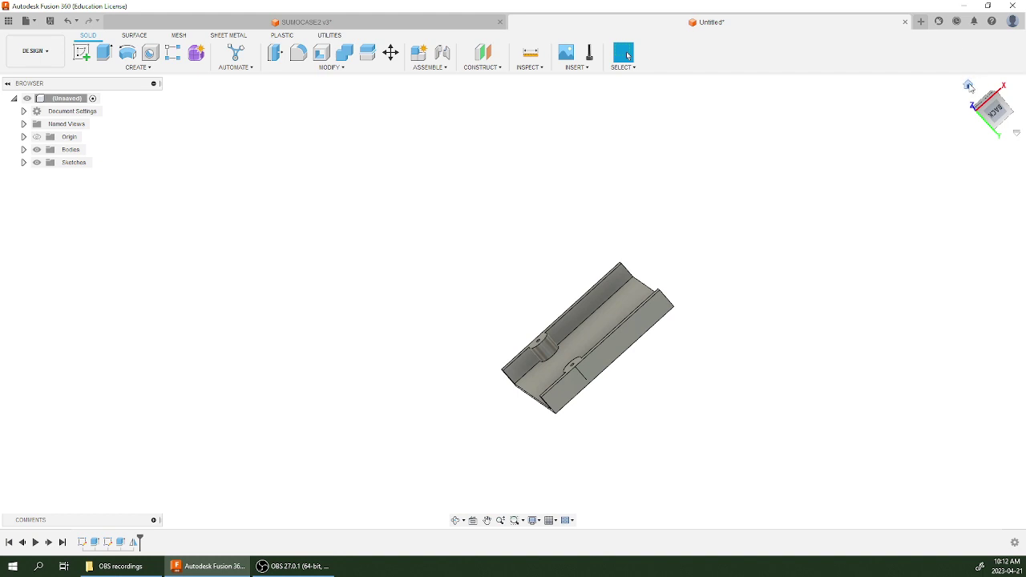
# Create a construction plane tilted 45° and hinged on the tray's top front edge.
pyautogui.click(970, 86)
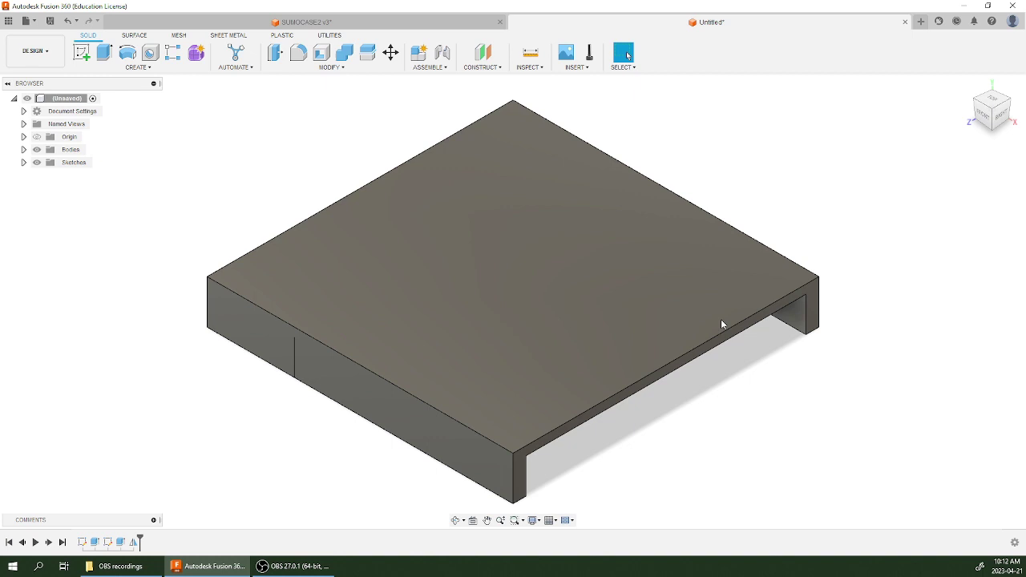
pyautogui.moveTo(728, 378); pyautogui.dragTo(565, 277, button='middle')
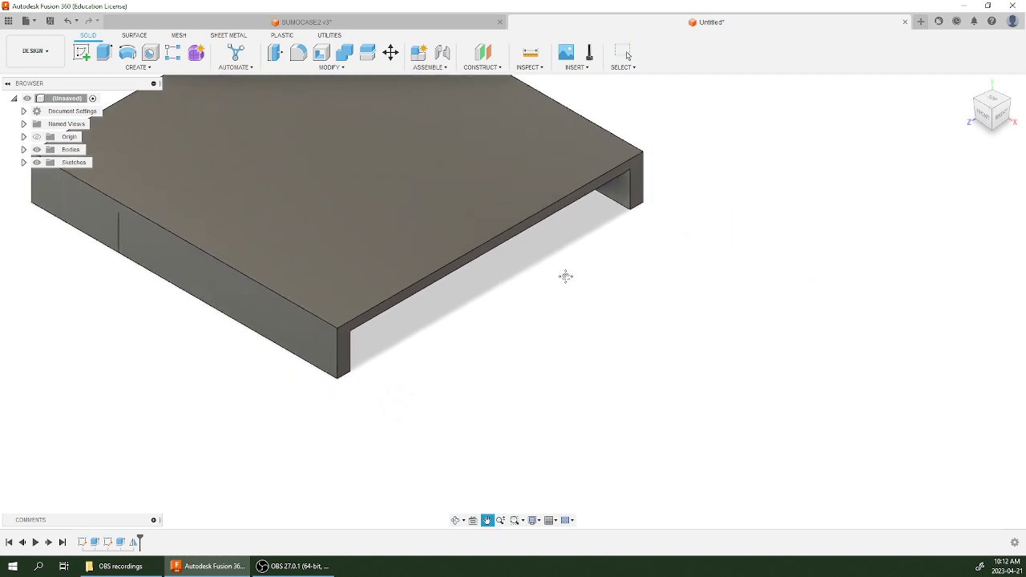
pyautogui.press('Escape')
pyautogui.click(483, 68)
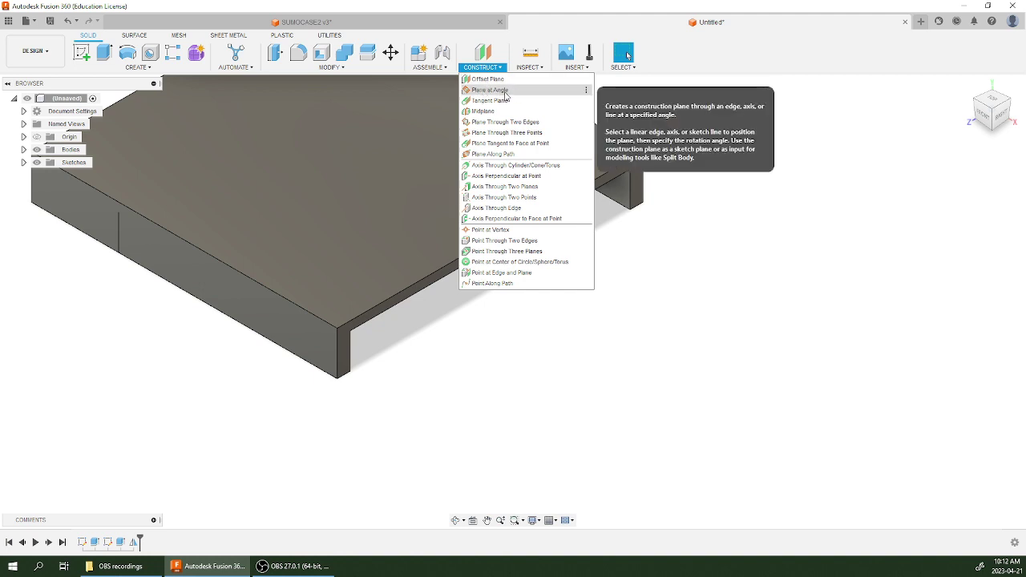
pyautogui.click(505, 91)
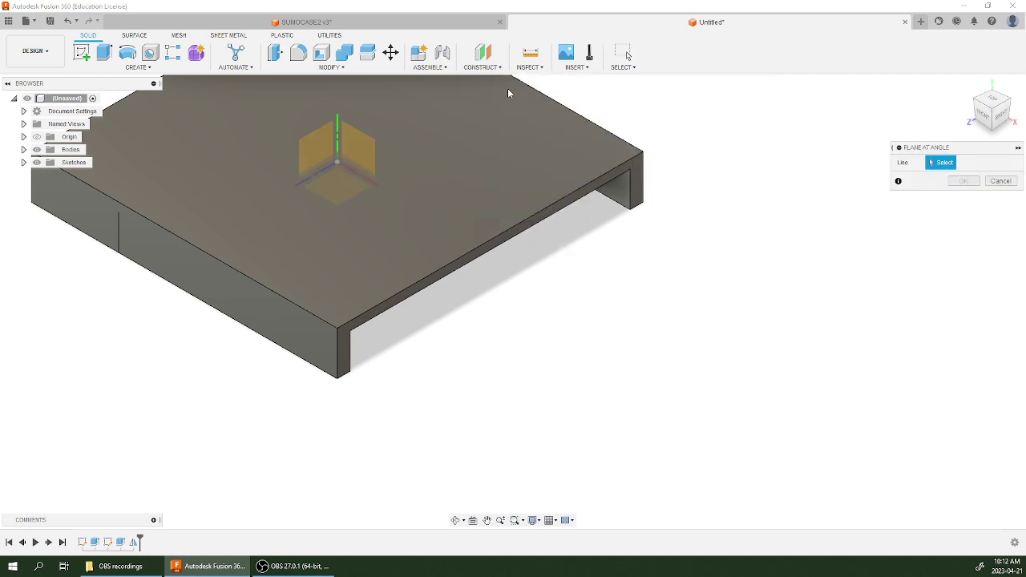
pyautogui.click(461, 260)
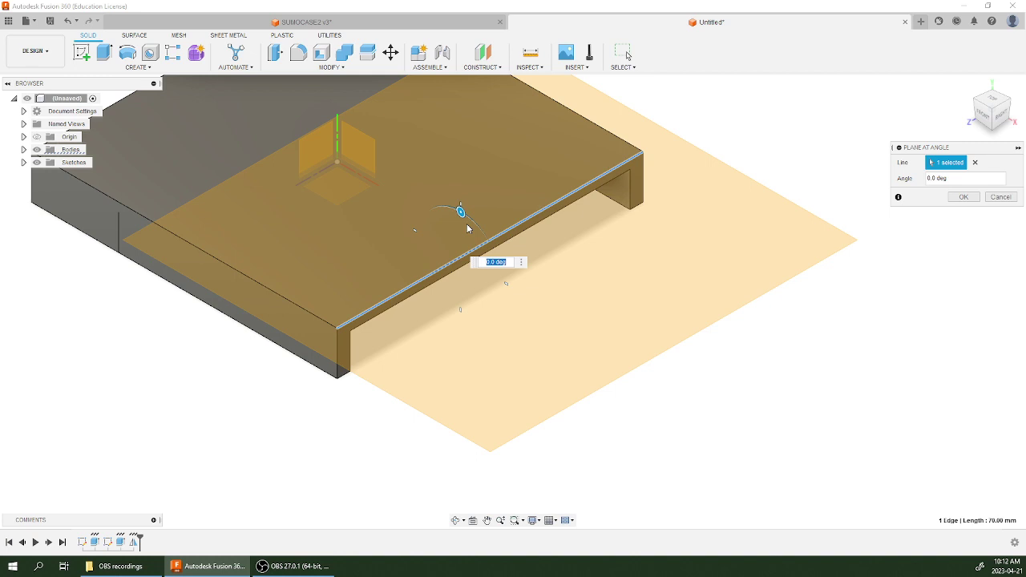
pyautogui.moveTo(461, 212); pyautogui.dragTo(489, 242)
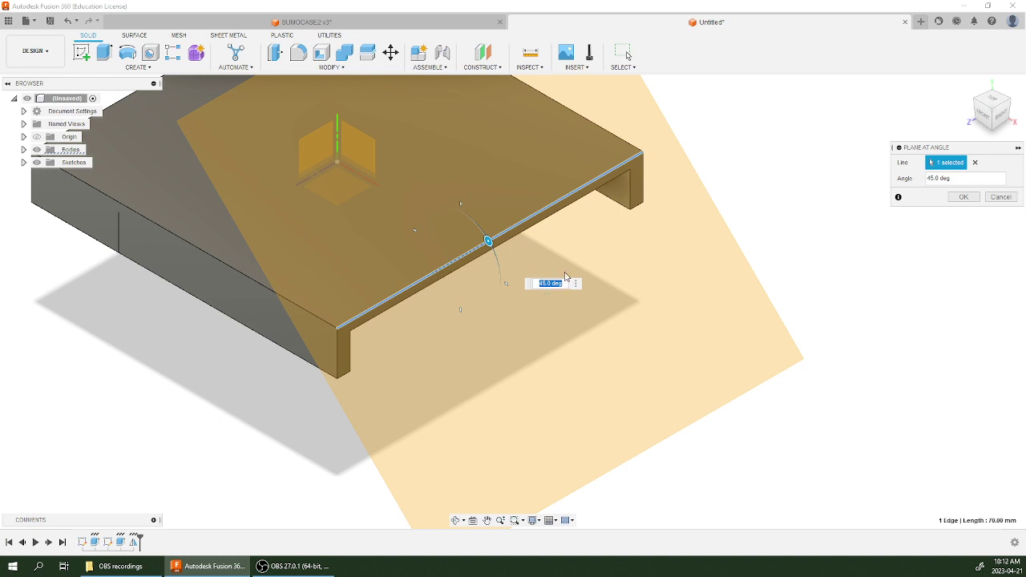
pyautogui.click(963, 197)
pyautogui.scroll(-5, 572, 313)
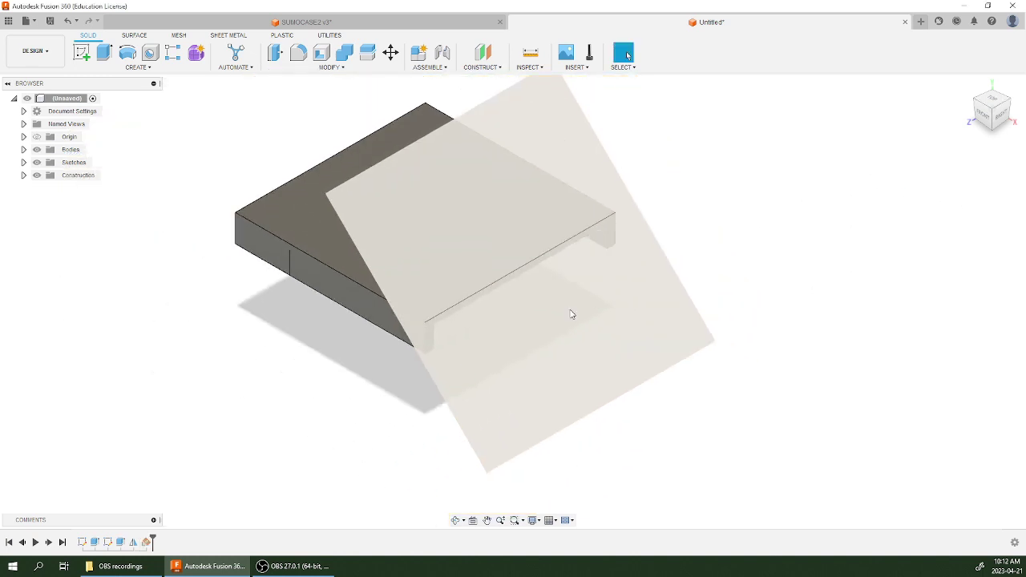
pyautogui.keyDown('shift'); pyautogui.moveTo(629, 373); pyautogui.dragTo(655, 278, button='middle'); pyautogui.keyUp('shift')
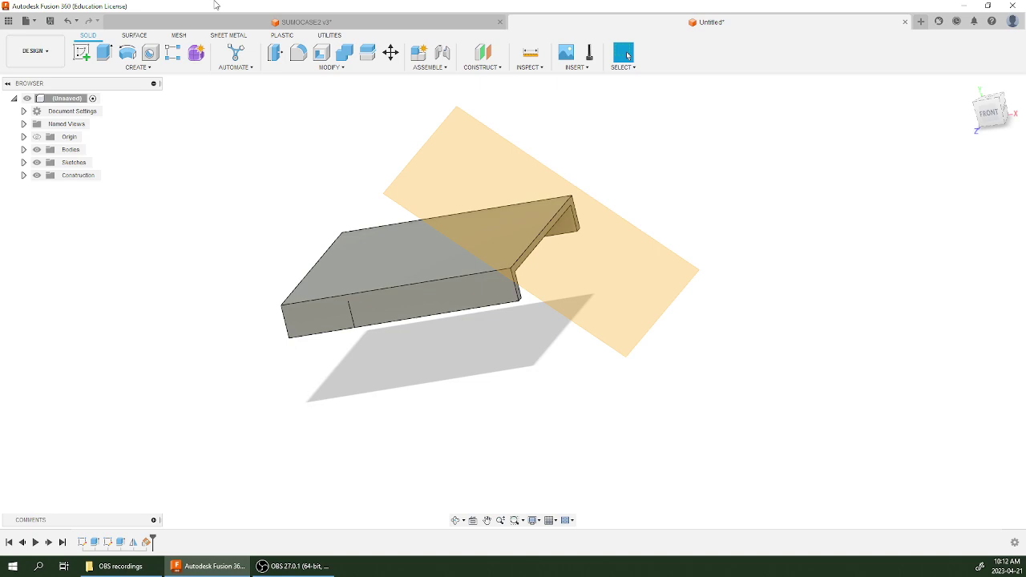
pyautogui.click(81, 52)
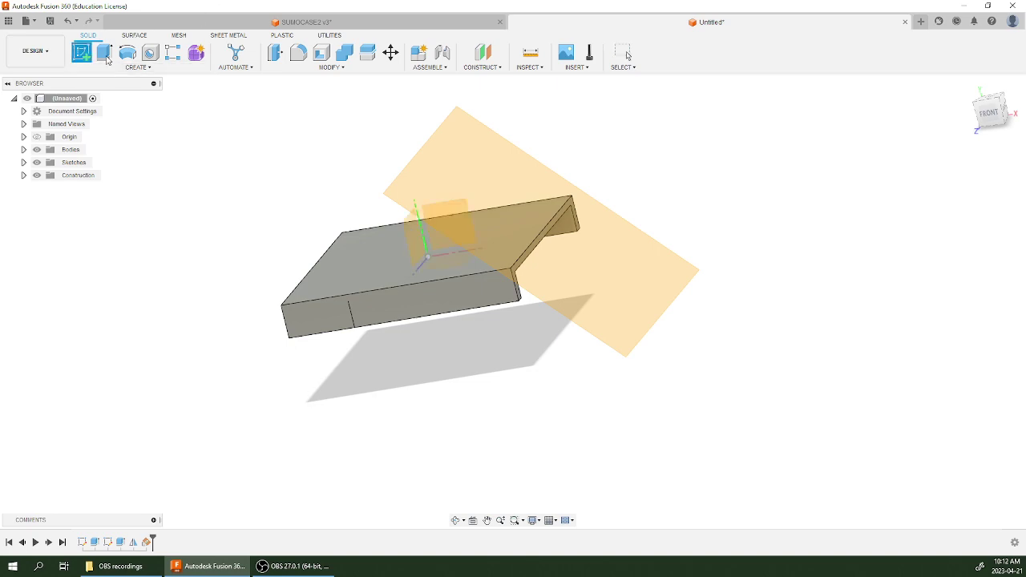
# On the 45° plane, draw a 70 × 40 mm two-point rectangle starting at the wall's corner.
pyautogui.click(626, 271)
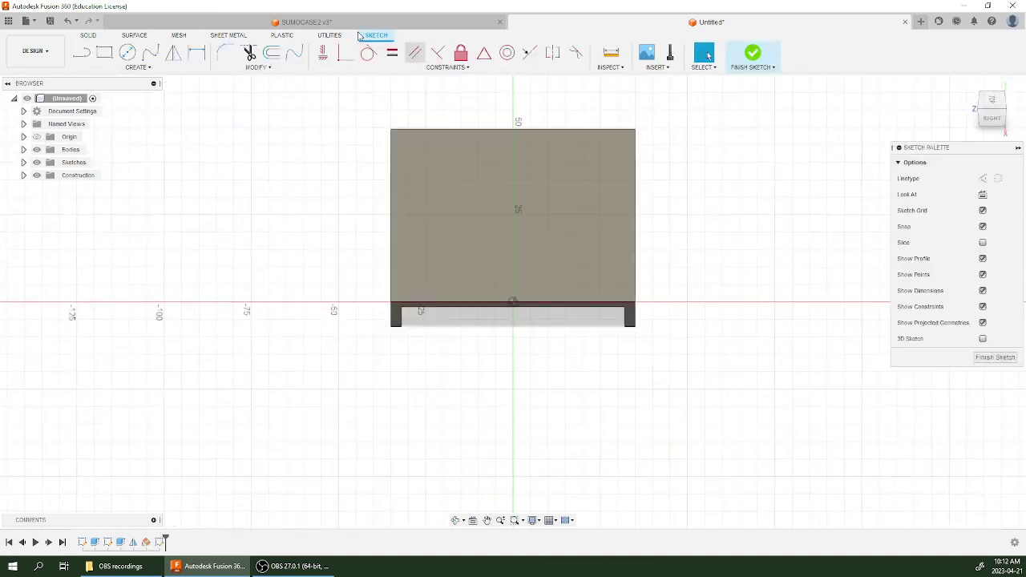
pyautogui.click(105, 53)
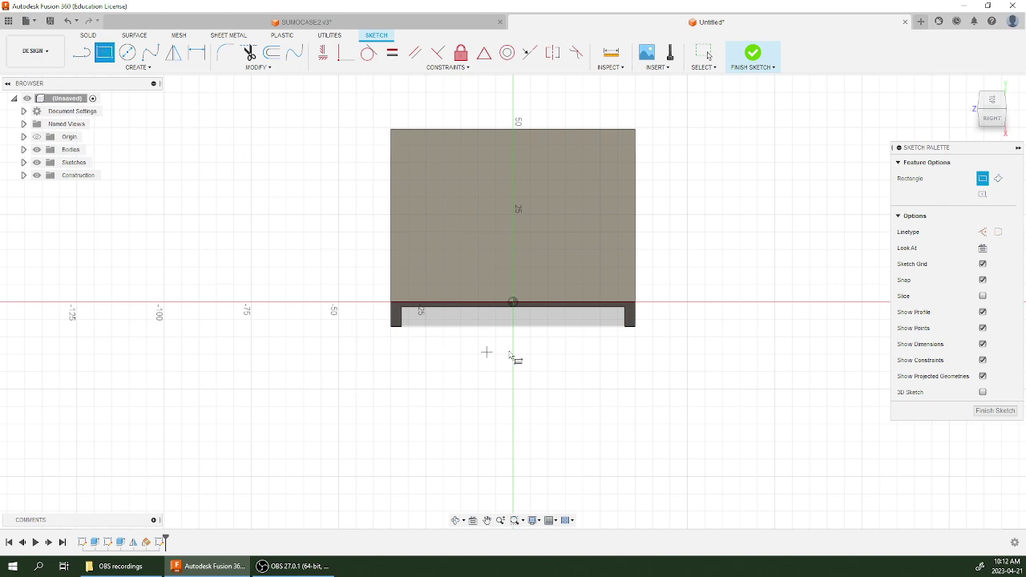
pyautogui.scroll(2, 511, 354)
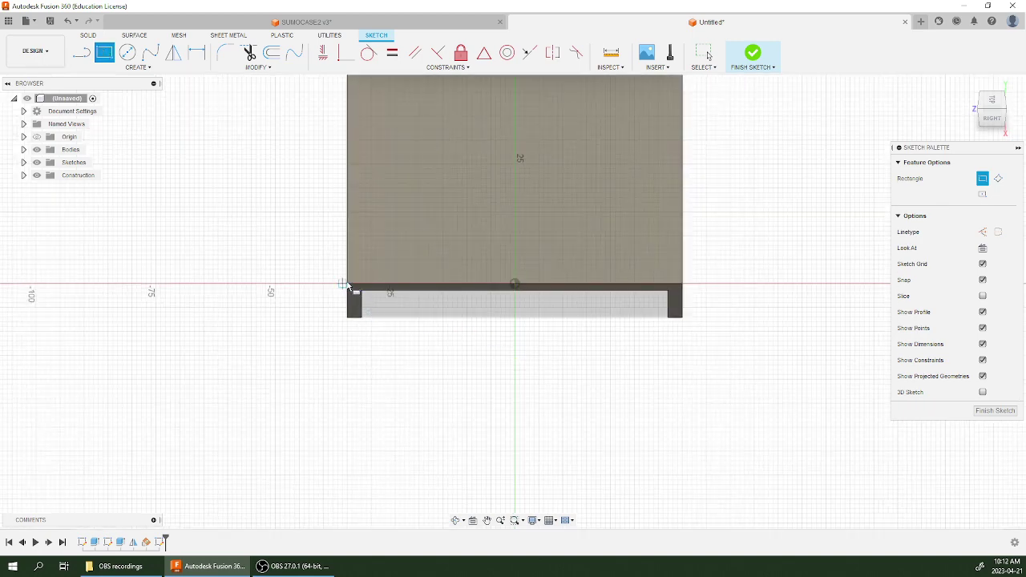
pyautogui.scroll(4, 349, 284)
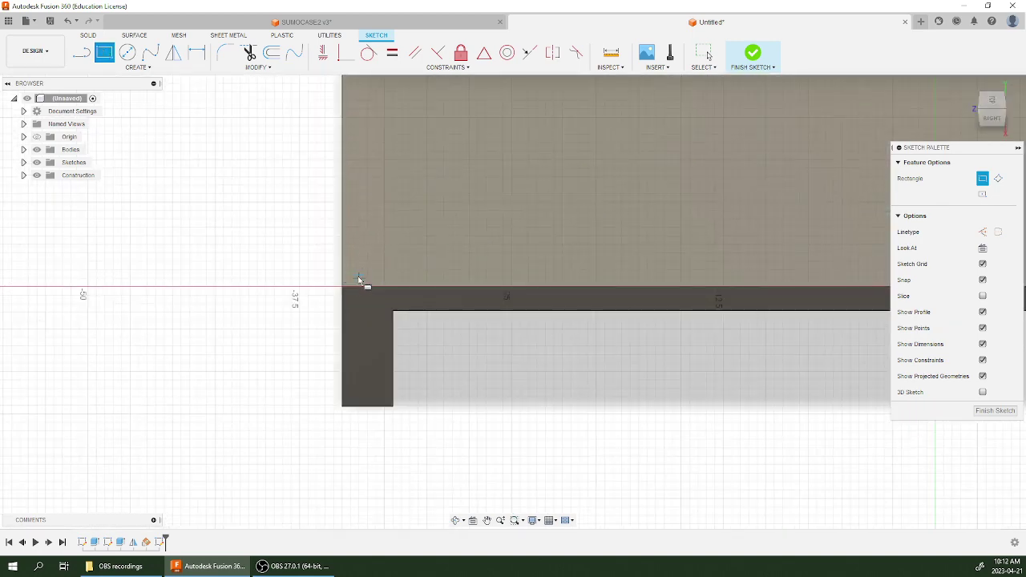
pyautogui.click(345, 289)
pyautogui.scroll(-3, 344, 289)
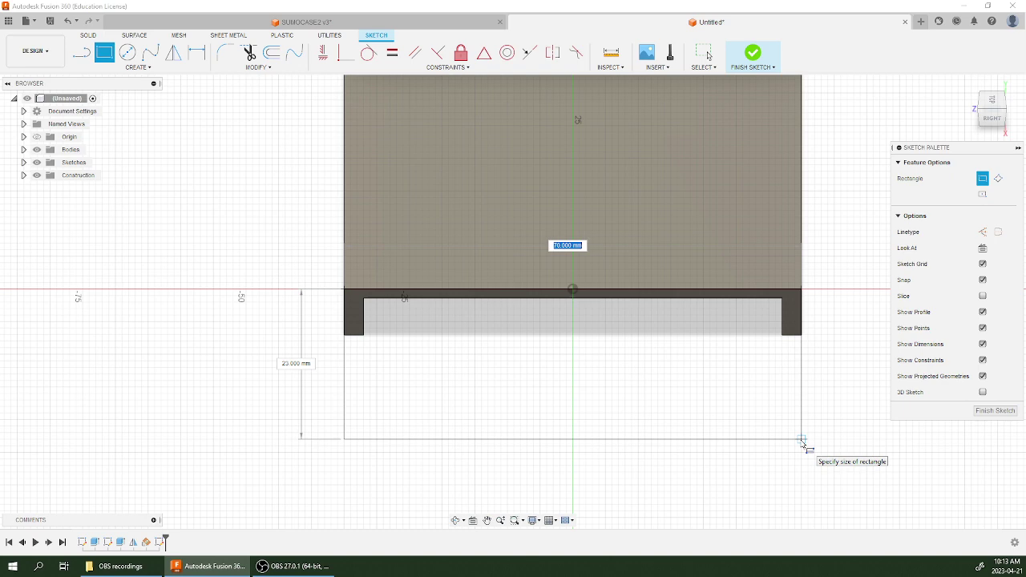
pyautogui.press('Tab')
pyautogui.write('4')
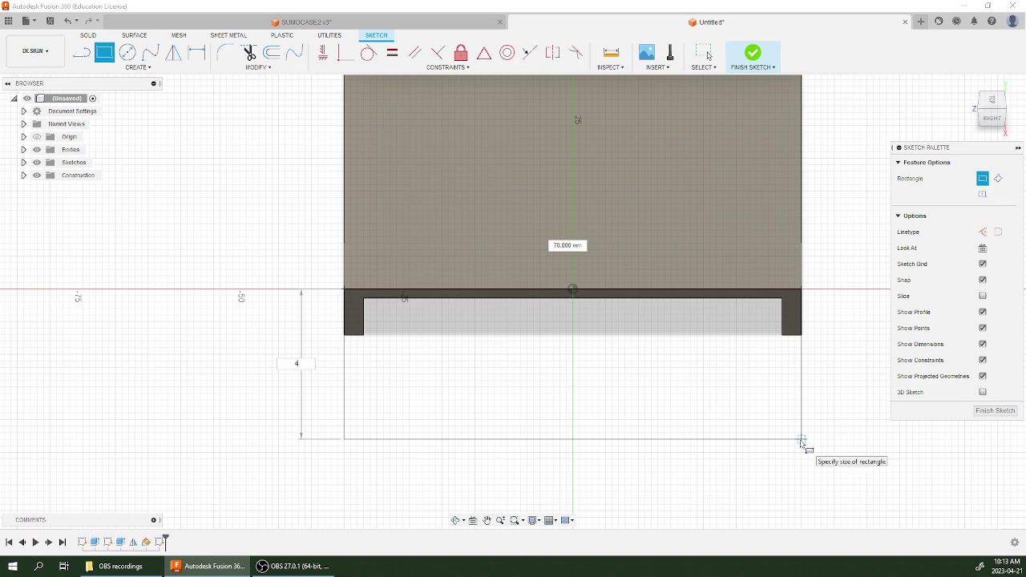
pyautogui.write('0')
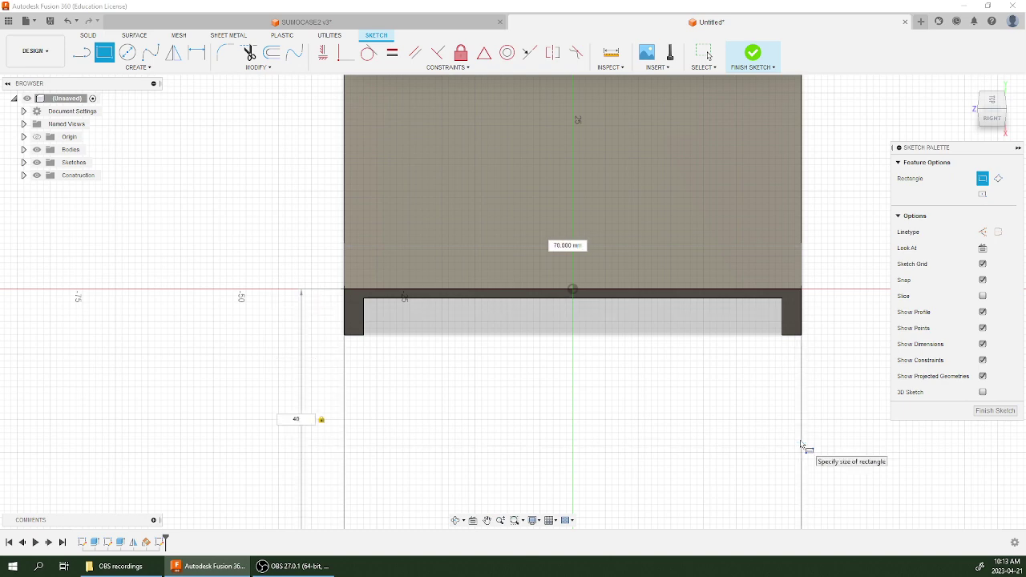
pyautogui.press('Return')
pyautogui.scroll(-3, 733, 345)
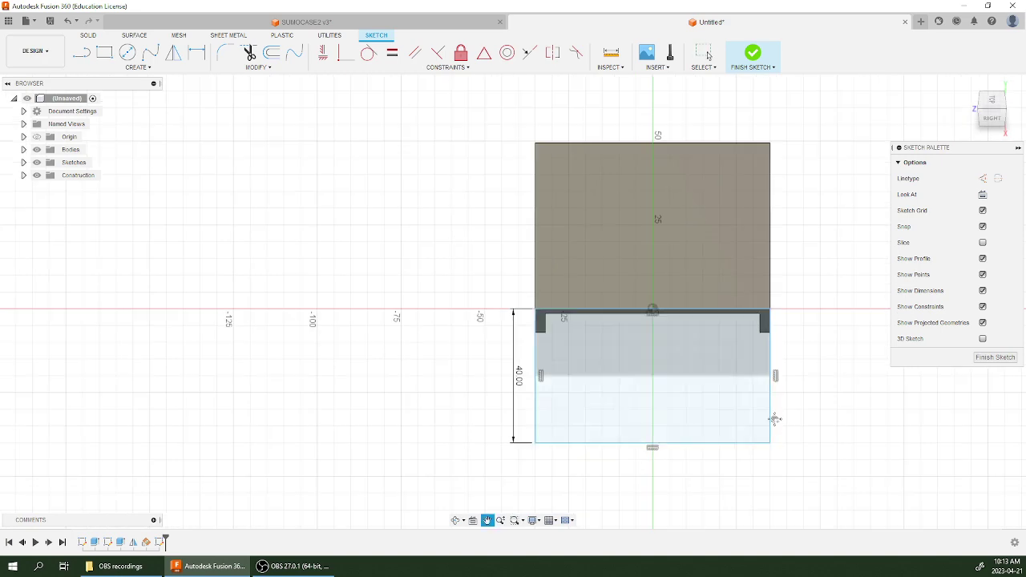
pyautogui.moveTo(774, 418)
pyautogui.keyDown('shift'); pyautogui.mouseDown(button='middle')
pyautogui.moveTo(669, 353)
pyautogui.moveTo(694, 345)
pyautogui.moveTo(582, 336)
pyautogui.moveTo(606, 336)
pyautogui.moveTo(666, 304)
pyautogui.mouseUp(button='middle'); pyautogui.keyUp('shift')
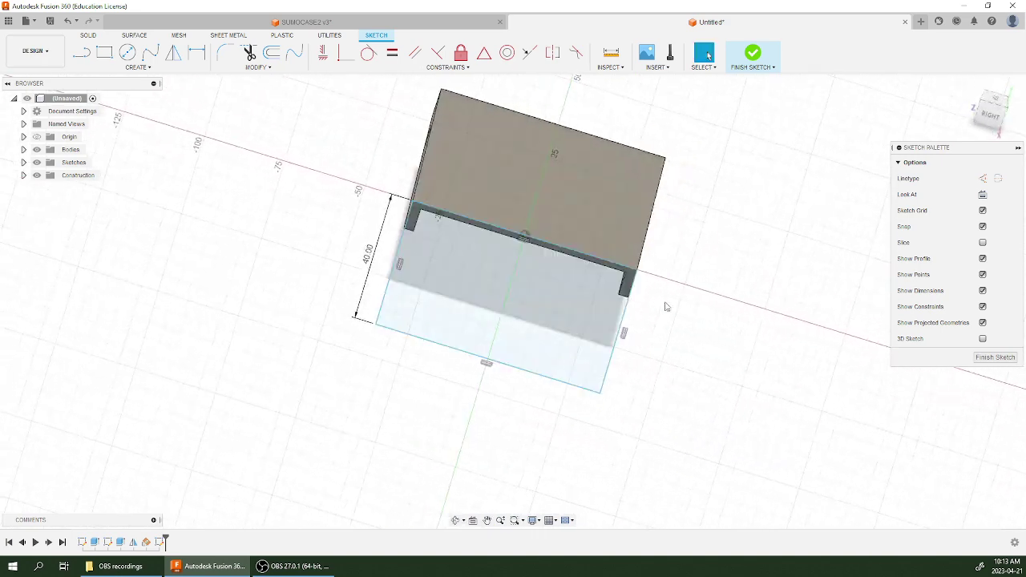
# Extrude the 70 × 40 mm rectangle -3 mm, one side, joined to the body as the slanted panel.
pyautogui.click(752, 54)
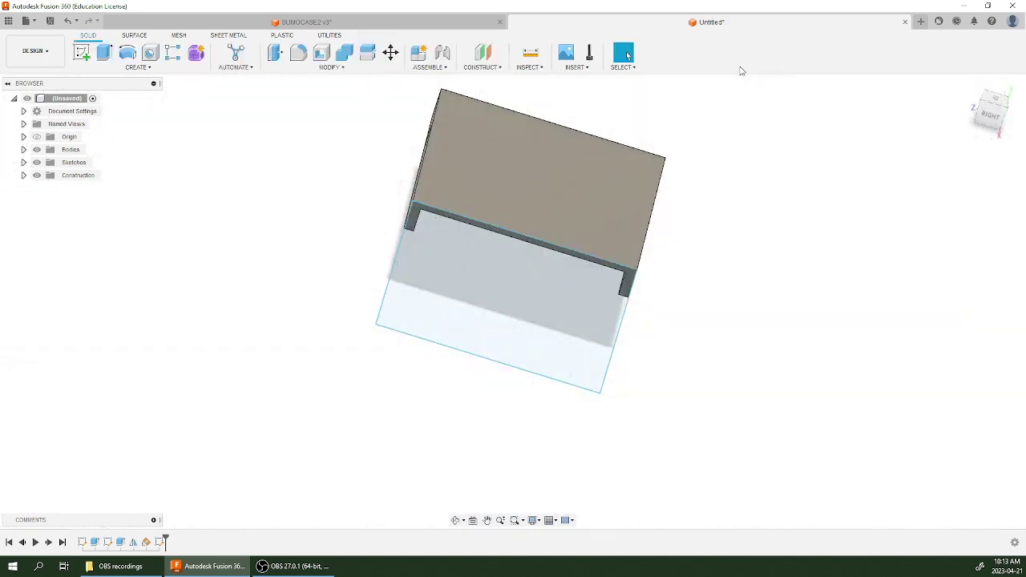
pyautogui.click(104, 53)
pyautogui.keyDown('shift'); pyautogui.moveTo(524, 393); pyautogui.dragTo(641, 303, button='middle'); pyautogui.keyUp('shift')
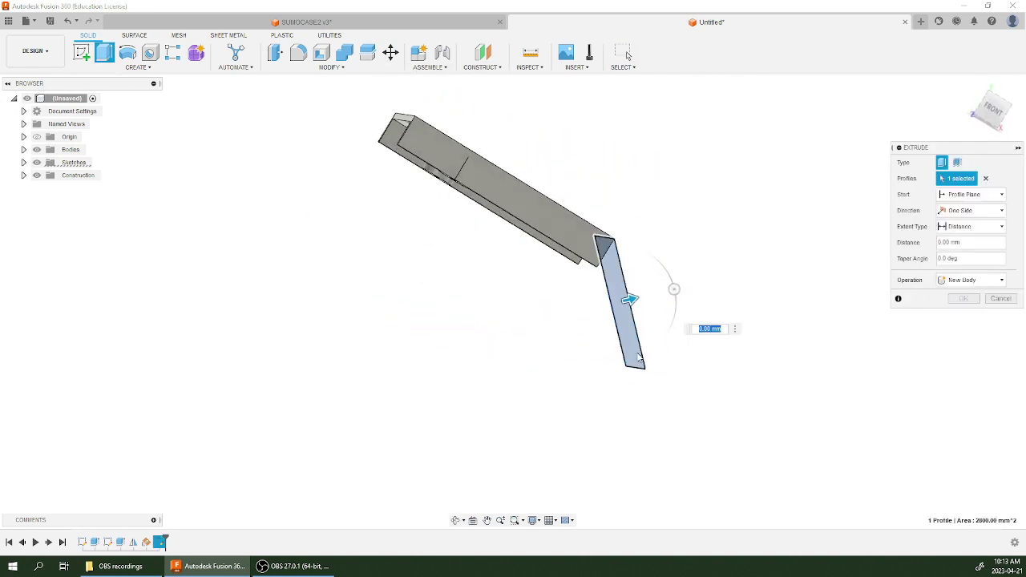
pyautogui.click(629, 302)
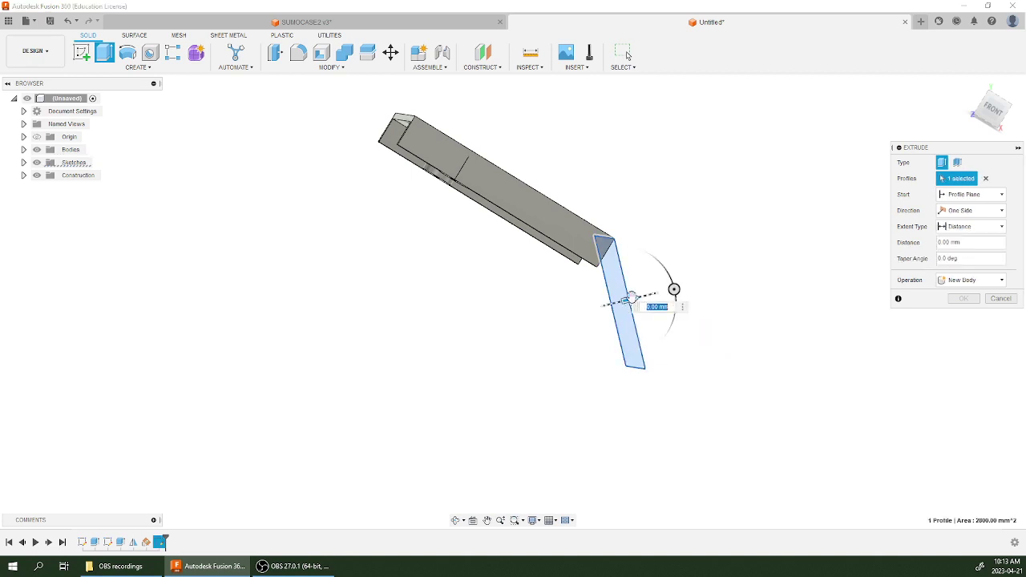
pyautogui.moveTo(629, 302); pyautogui.dragTo(583, 306)
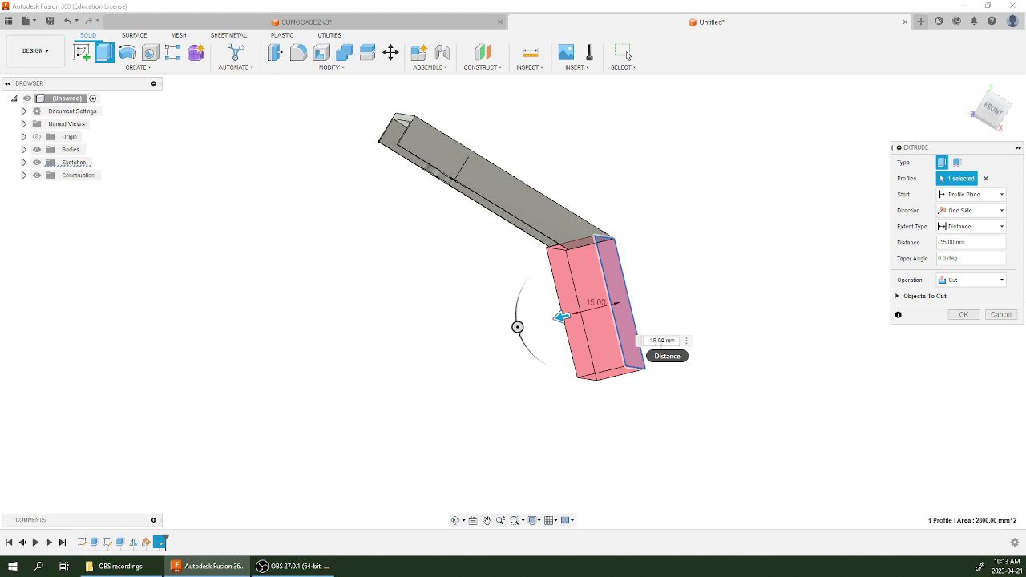
pyautogui.press('BackSpace')
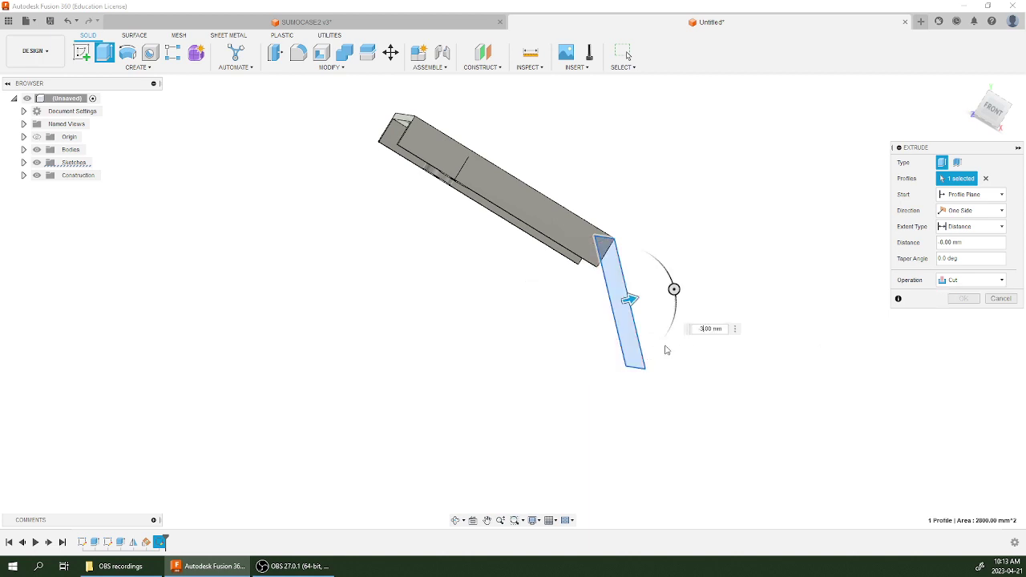
pyautogui.write('-')
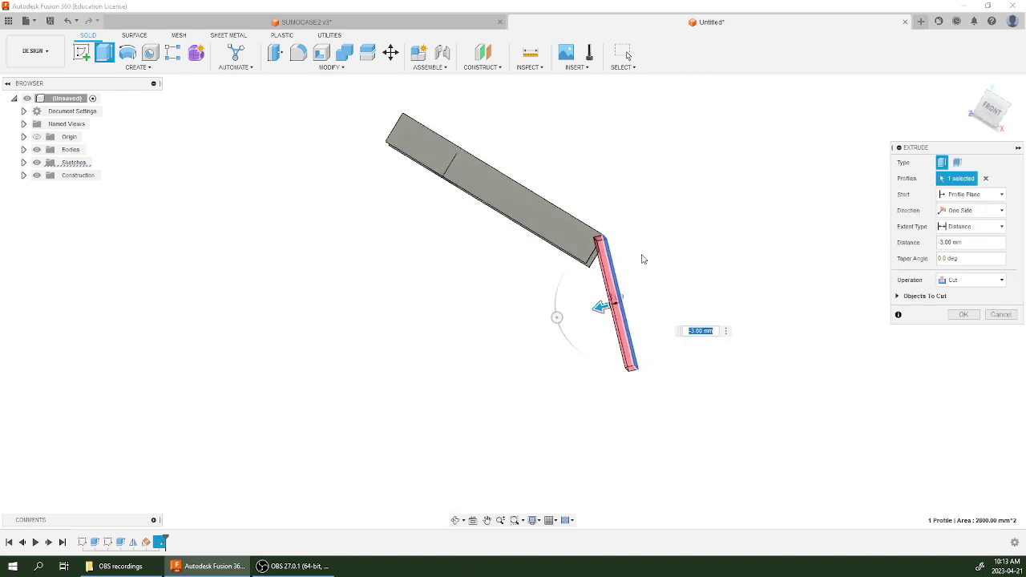
pyautogui.click(974, 286)
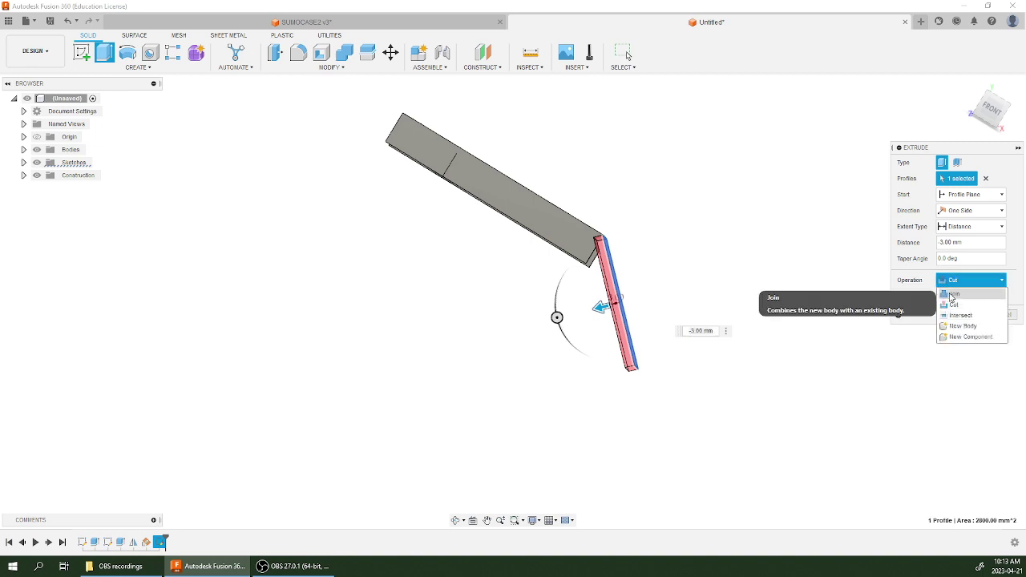
pyautogui.click(952, 294)
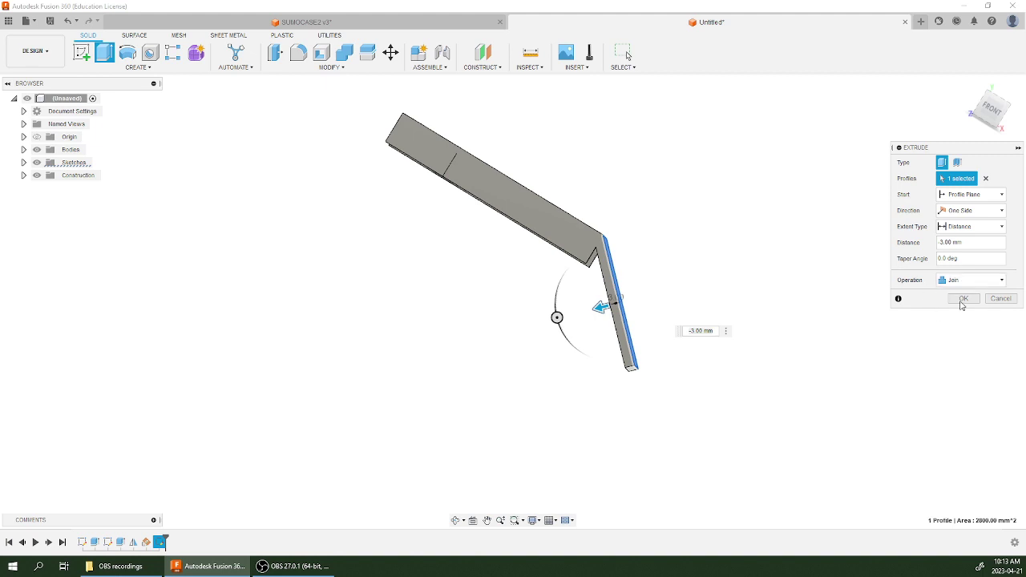
pyautogui.click(964, 298)
pyautogui.keyDown('shift'); pyautogui.moveTo(716, 325); pyautogui.dragTo(576, 285, button='middle'); pyautogui.keyUp('shift')
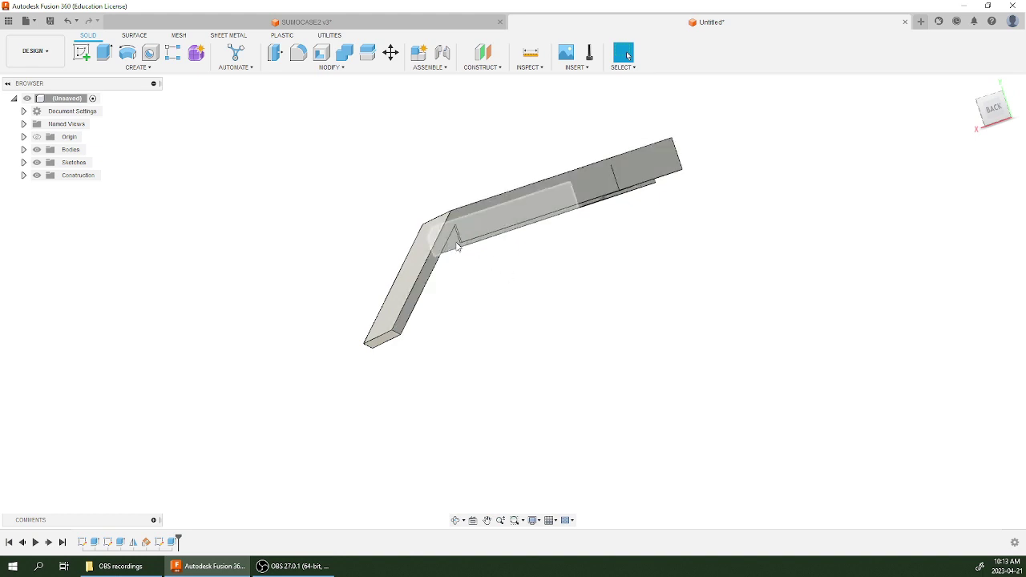
# Fillet both inner bend edges between the plate and slanted panel with a 10 mm radius.
pyautogui.keyDown('shift'); pyautogui.moveTo(565, 358); pyautogui.dragTo(481, 265, button='middle'); pyautogui.keyUp('shift')
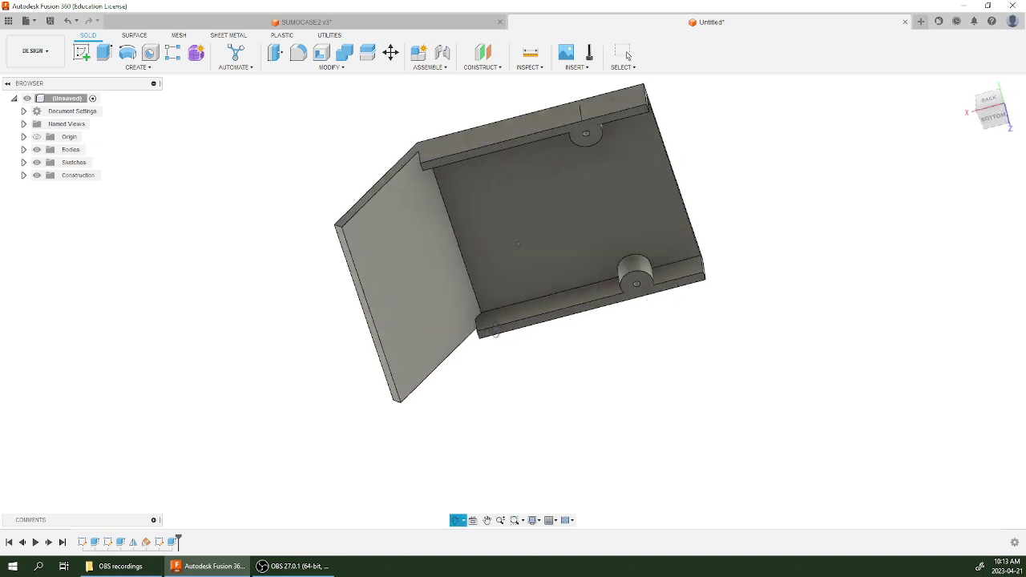
pyautogui.click(298, 54)
pyautogui.scroll(3, 353, 149)
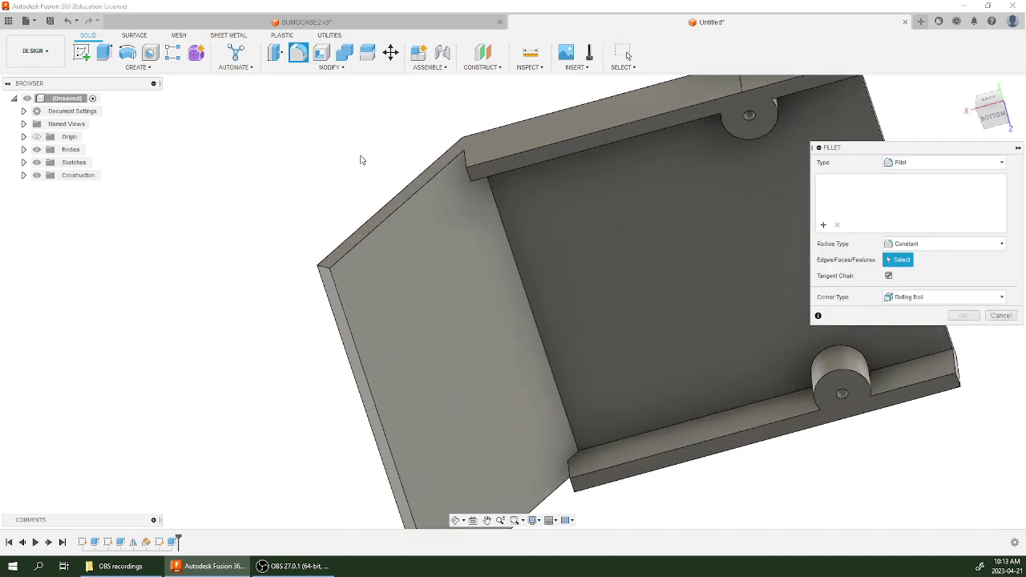
pyautogui.scroll(2, 360, 159)
pyautogui.keyDown('shift'); pyautogui.moveTo(355, 153); pyautogui.dragTo(379, 159, button='middle'); pyautogui.keyUp('shift')
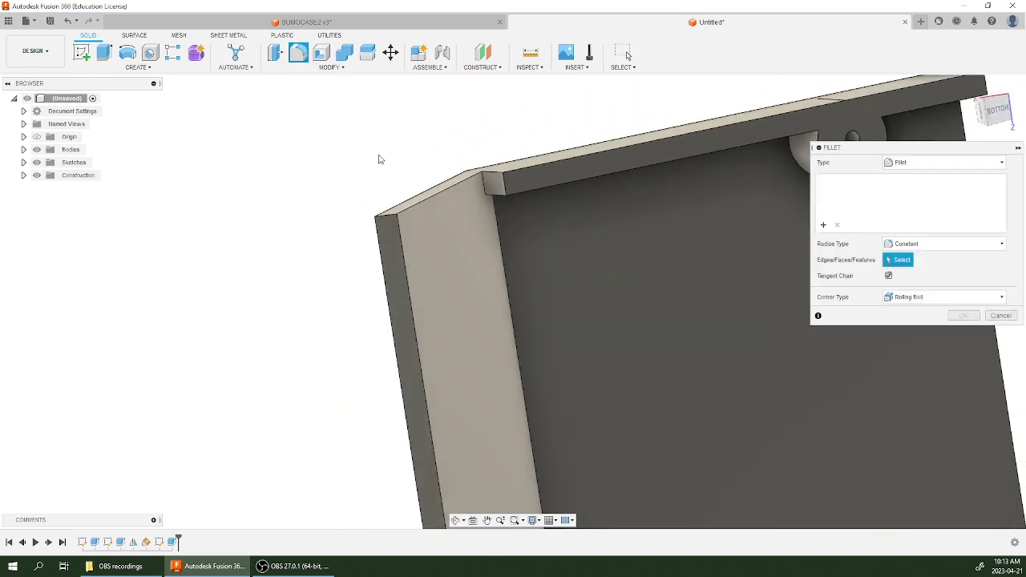
pyautogui.click(485, 186)
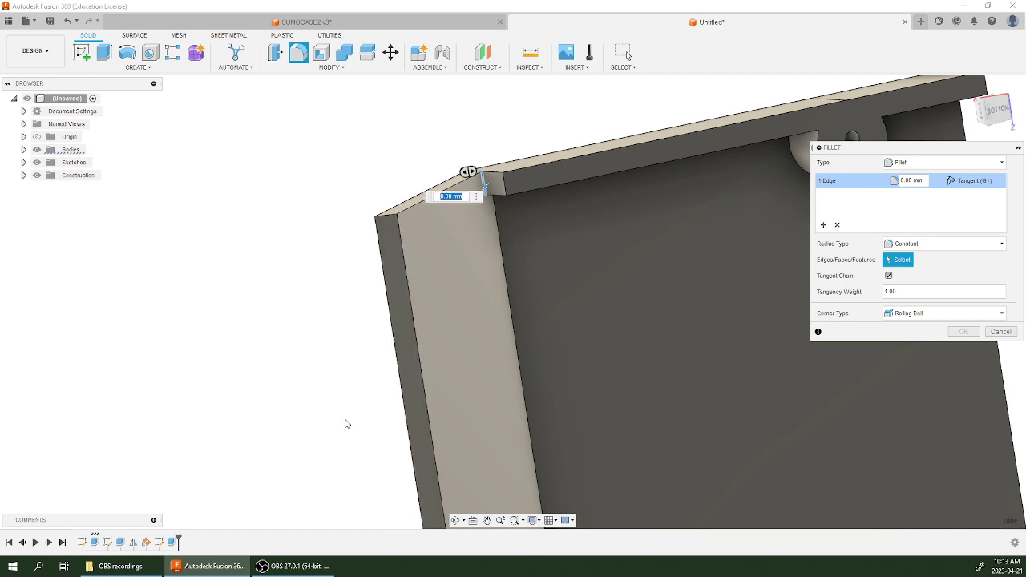
pyautogui.keyDown('shift'); pyautogui.moveTo(344, 424); pyautogui.dragTo(306, 288, button='middle'); pyautogui.keyUp('shift')
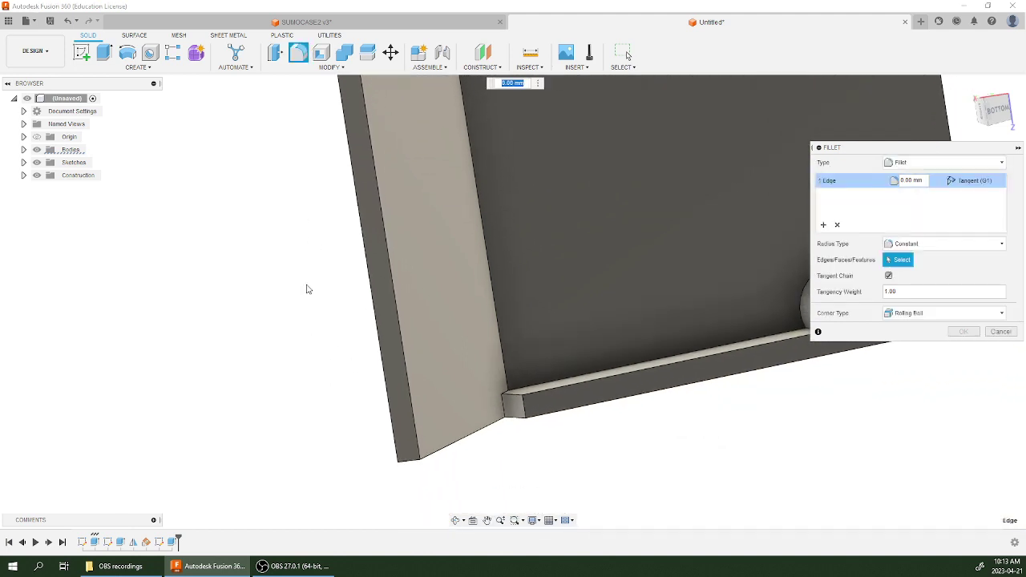
pyautogui.moveTo(312, 361); pyautogui.dragTo(460, 412, button='middle')
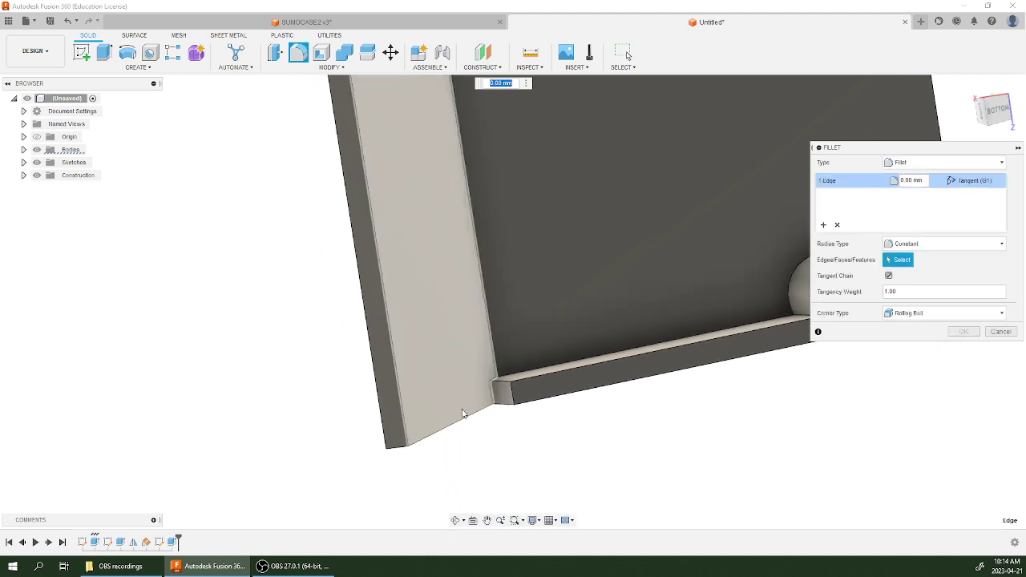
pyautogui.click(492, 399)
pyautogui.scroll(-4, 481, 400)
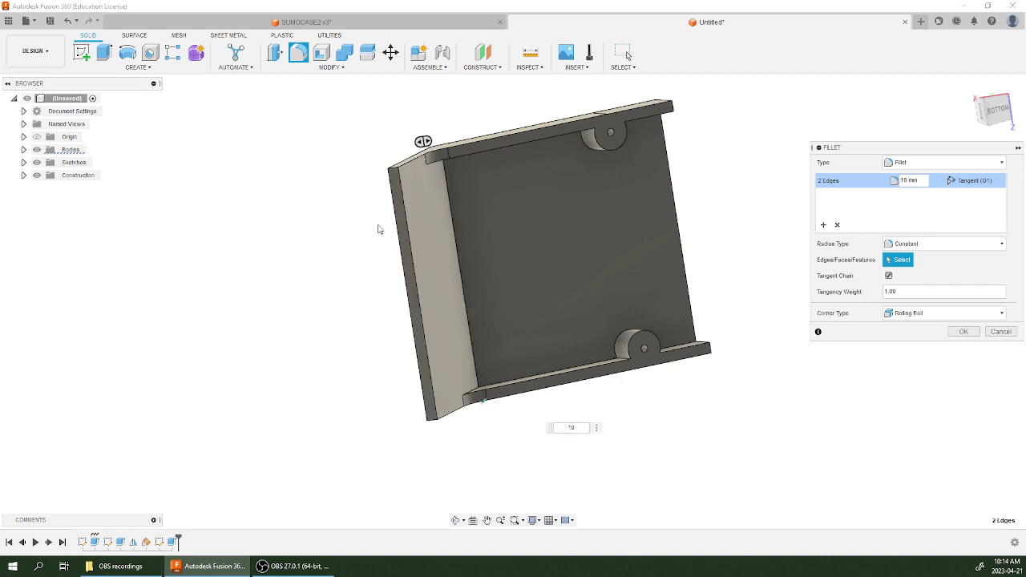
pyautogui.keyDown('shift'); pyautogui.moveTo(379, 229); pyautogui.dragTo(367, 299, button='middle'); pyautogui.keyUp('shift')
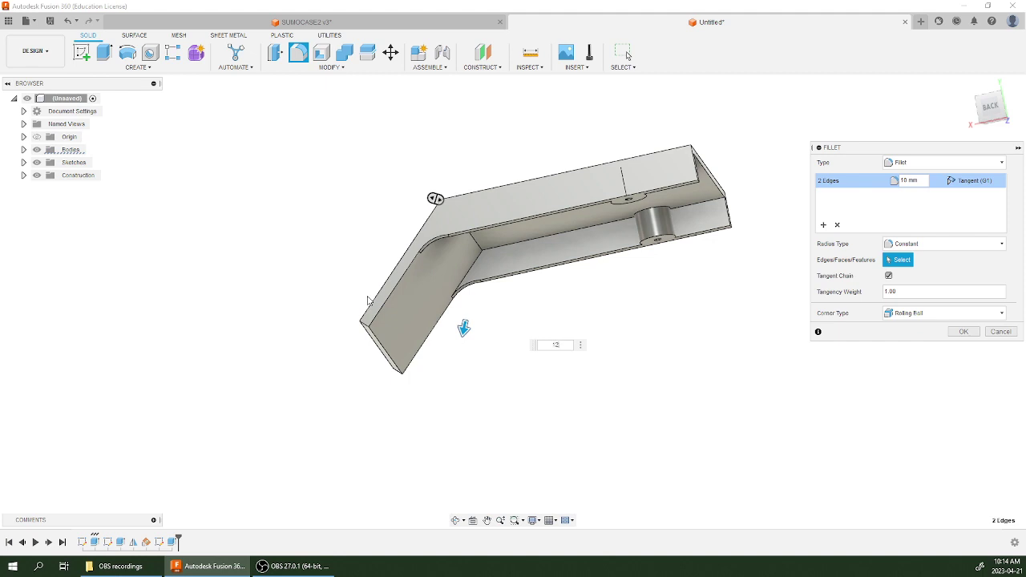
pyautogui.click(964, 331)
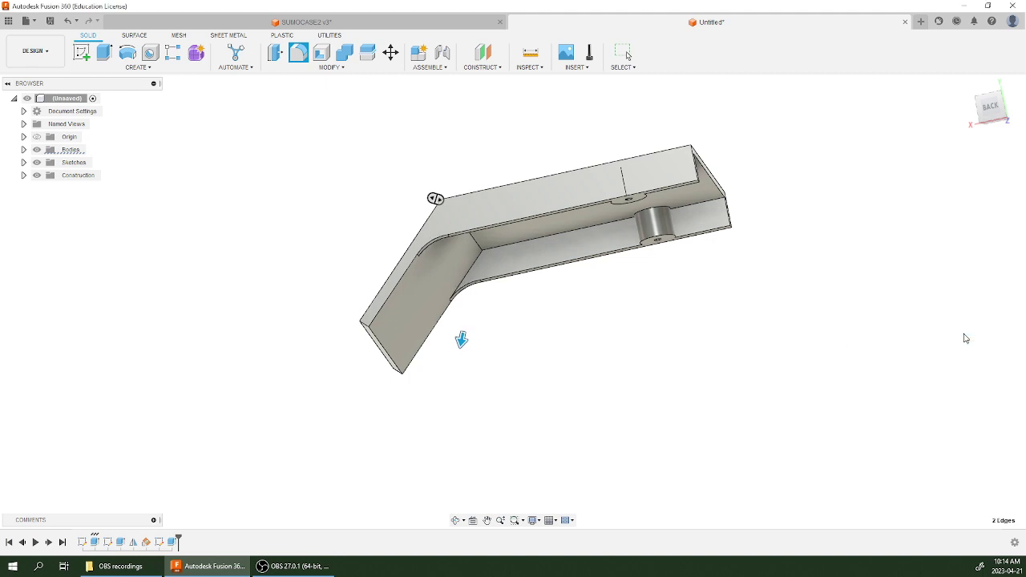
pyautogui.keyDown('shift'); pyautogui.moveTo(513, 216); pyautogui.dragTo(510, 190, button='middle'); pyautogui.keyUp('shift')
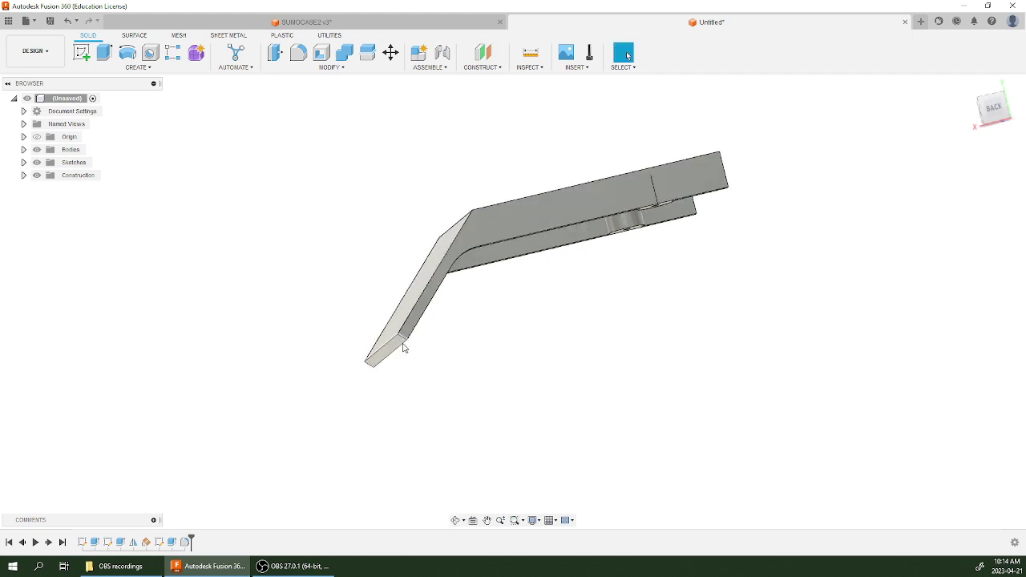
# Bevel the wedge tip edge with a 3 mm equal-distance chamfer.
pyautogui.click(322, 71)
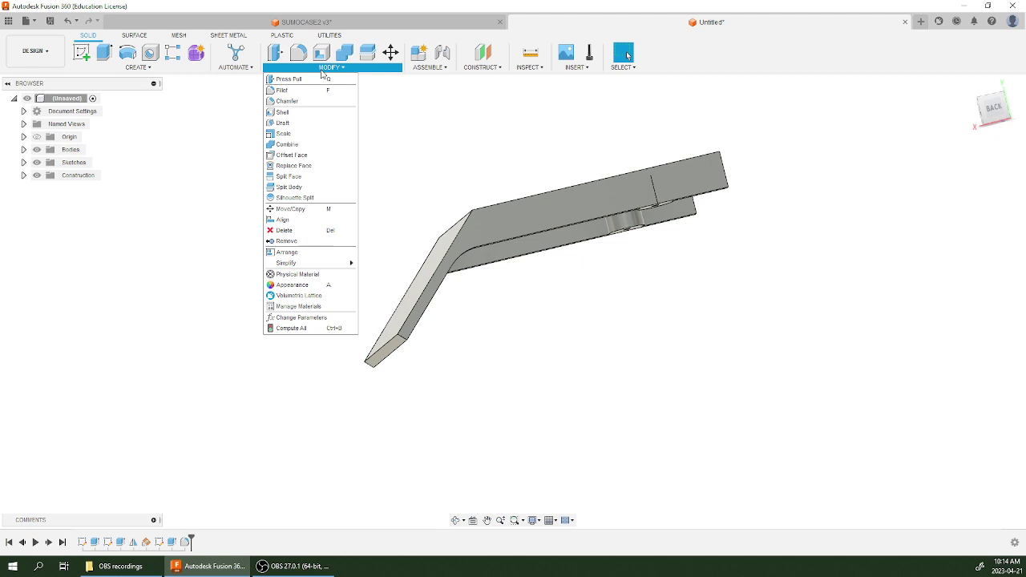
pyautogui.click(289, 101)
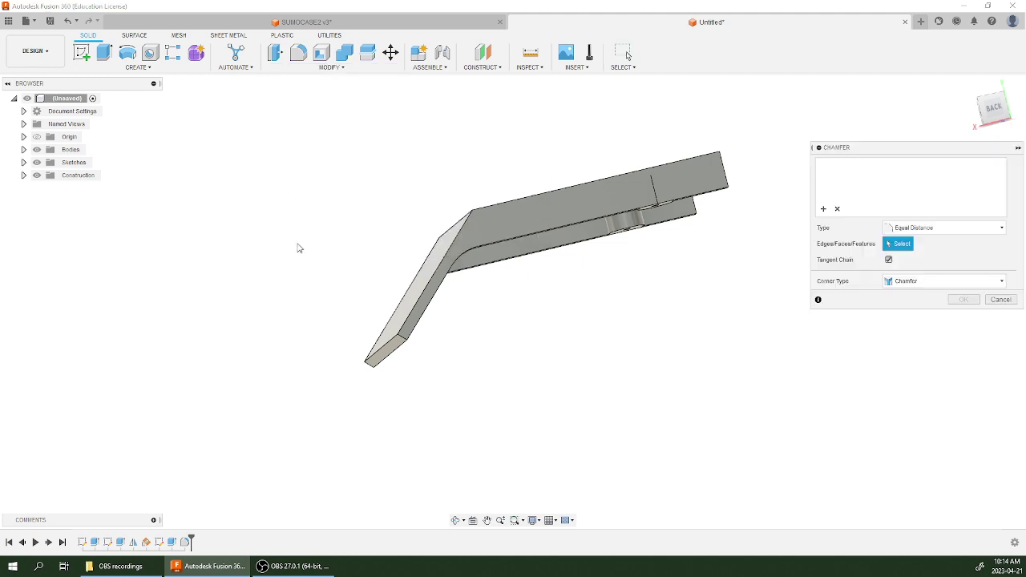
pyautogui.keyDown('shift'); pyautogui.moveTo(499, 371); pyautogui.dragTo(481, 357, button='middle'); pyautogui.keyUp('shift')
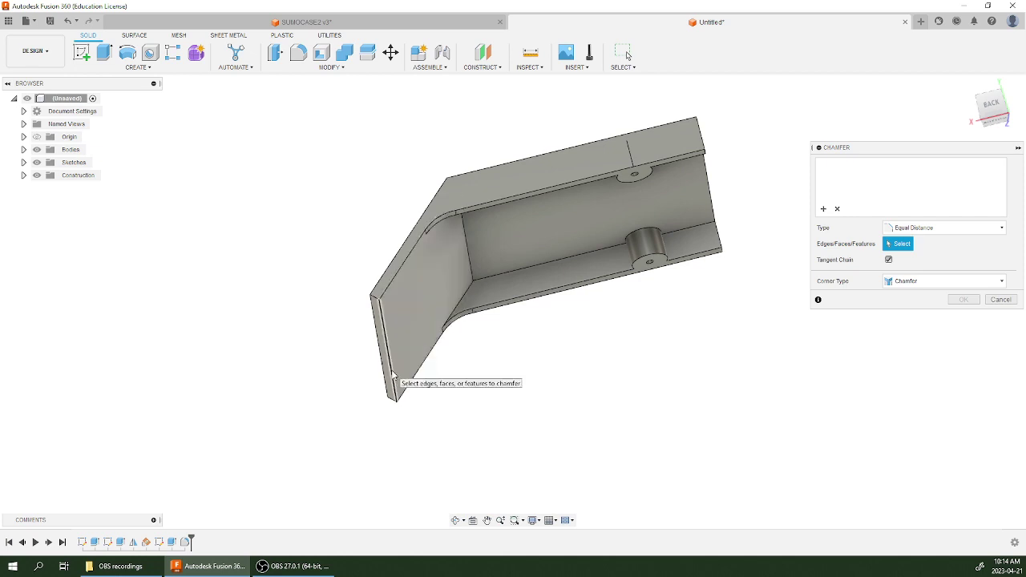
pyautogui.click(392, 375)
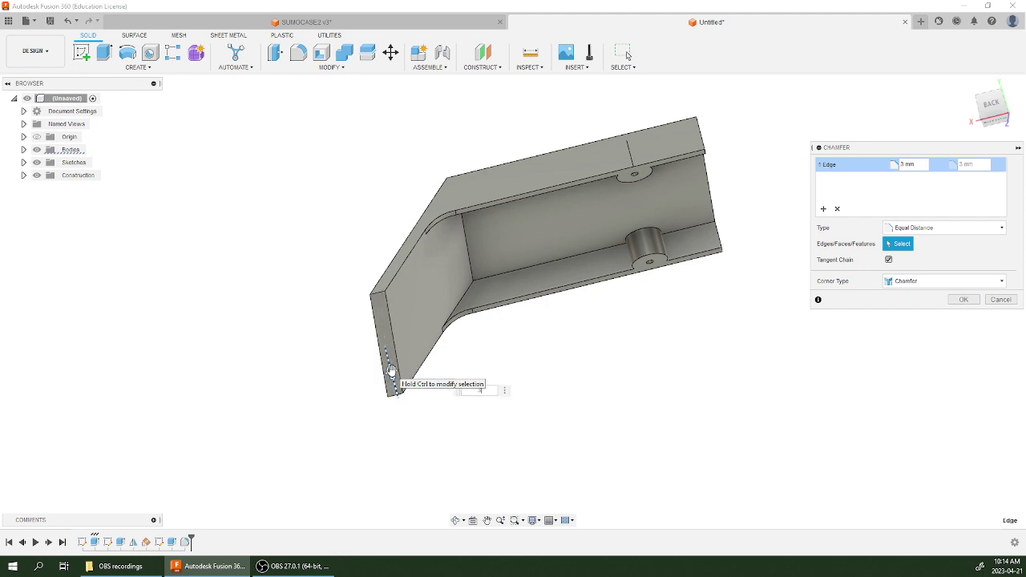
pyautogui.click(962, 299)
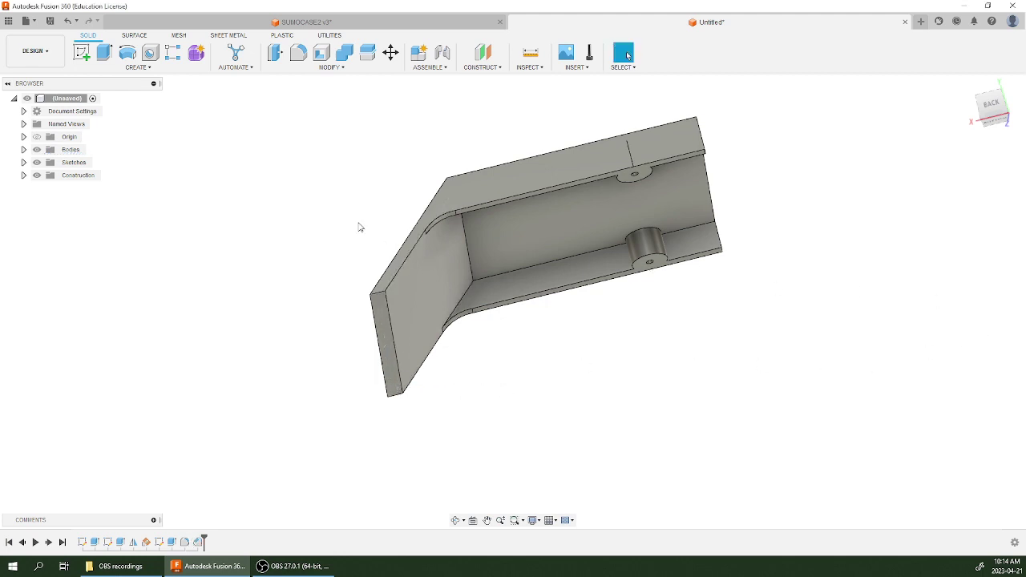
pyautogui.moveTo(358, 227)
pyautogui.keyDown('shift'); pyautogui.mouseDown(button='middle')
pyautogui.moveTo(342, 227)
pyautogui.moveTo(346, 235)
pyautogui.mouseUp(button='middle'); pyautogui.keyUp('shift')
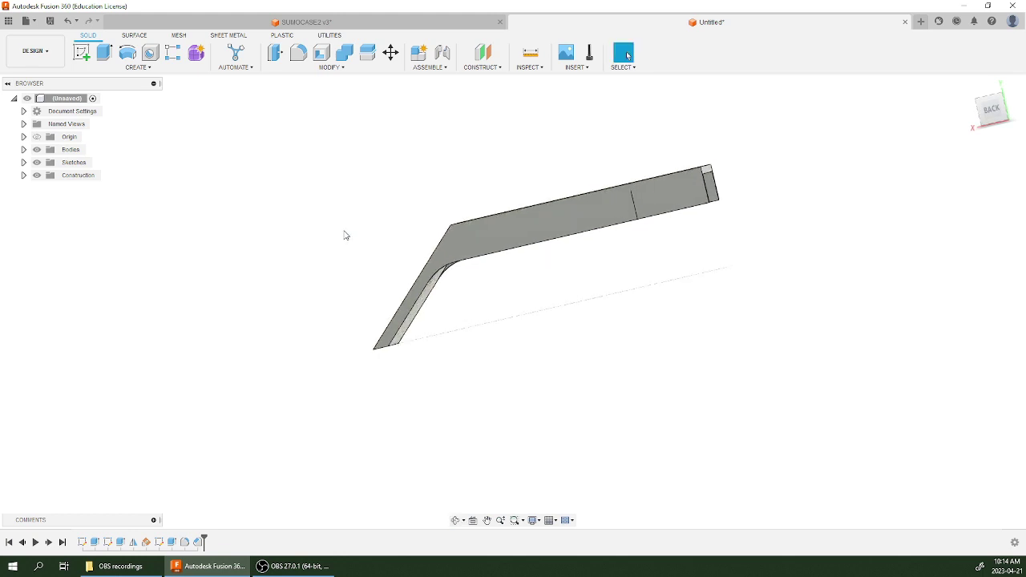
pyautogui.keyDown('shift'); pyautogui.moveTo(685, 256); pyautogui.dragTo(554, 277, button='middle'); pyautogui.keyUp('shift')
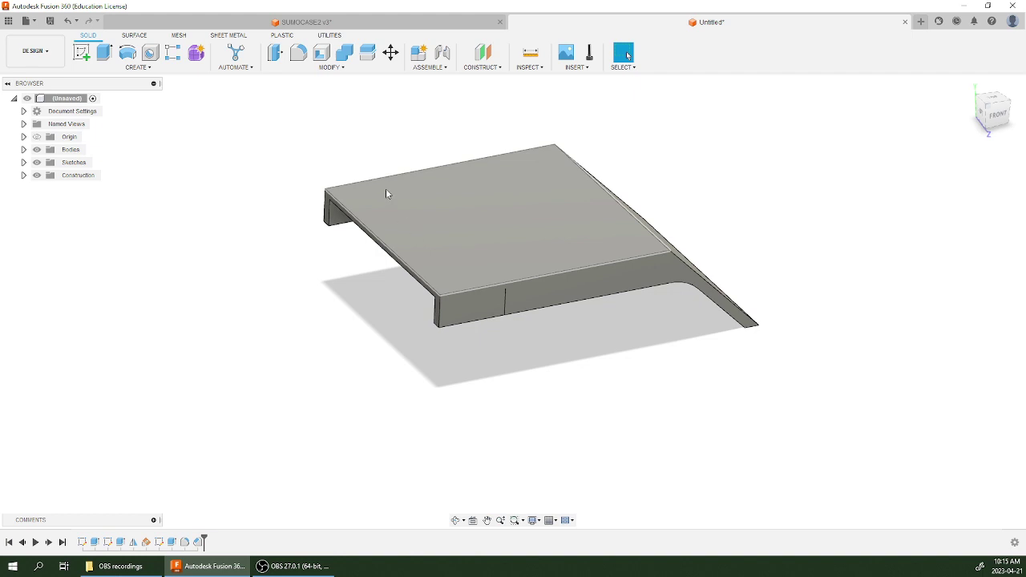
pyautogui.click(415, 236)
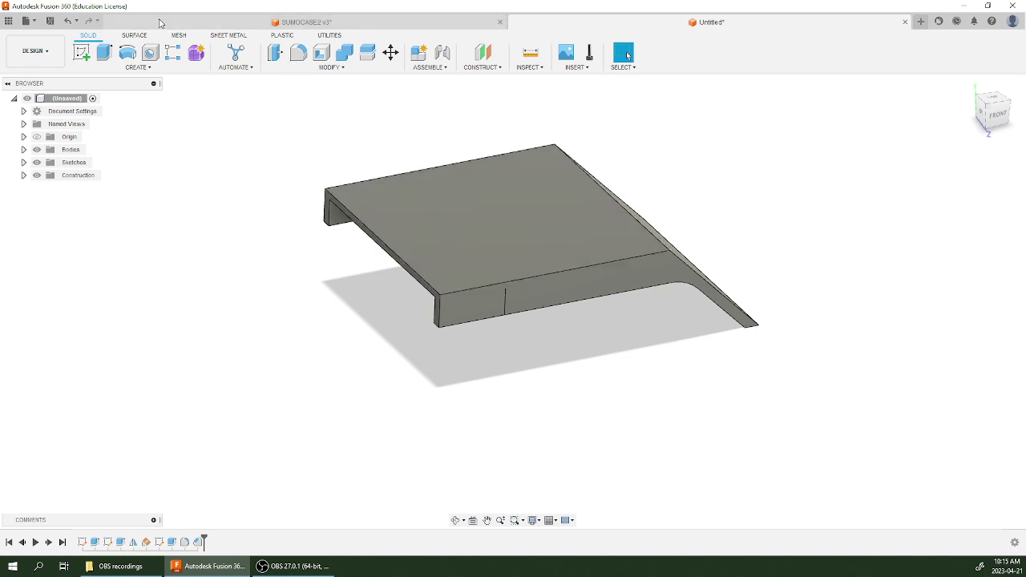
# Start a sketch on the top face with a short line from the plate's left edge along the centreline.
pyautogui.click(80, 52)
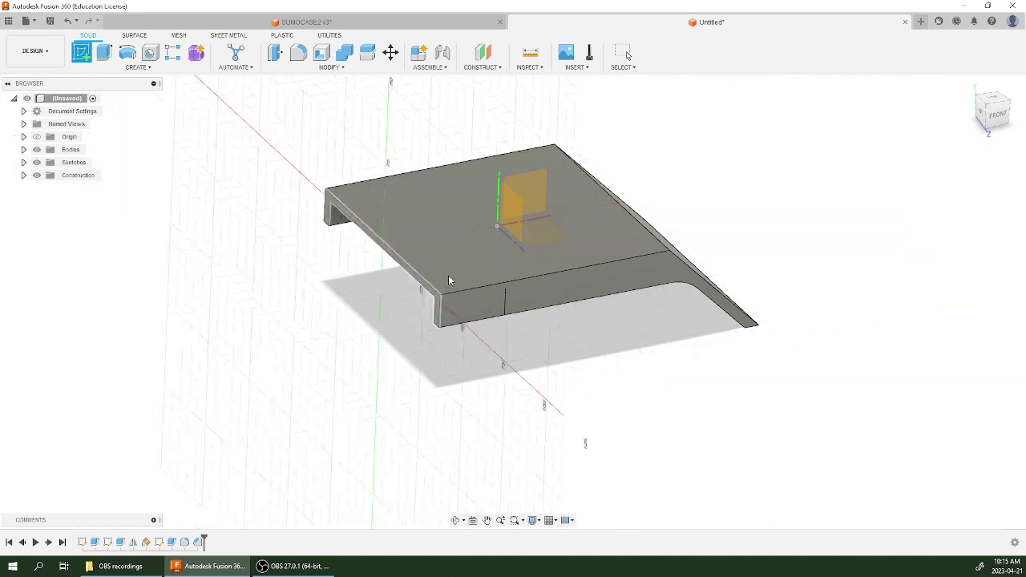
pyautogui.click(454, 255)
pyautogui.click(454, 249)
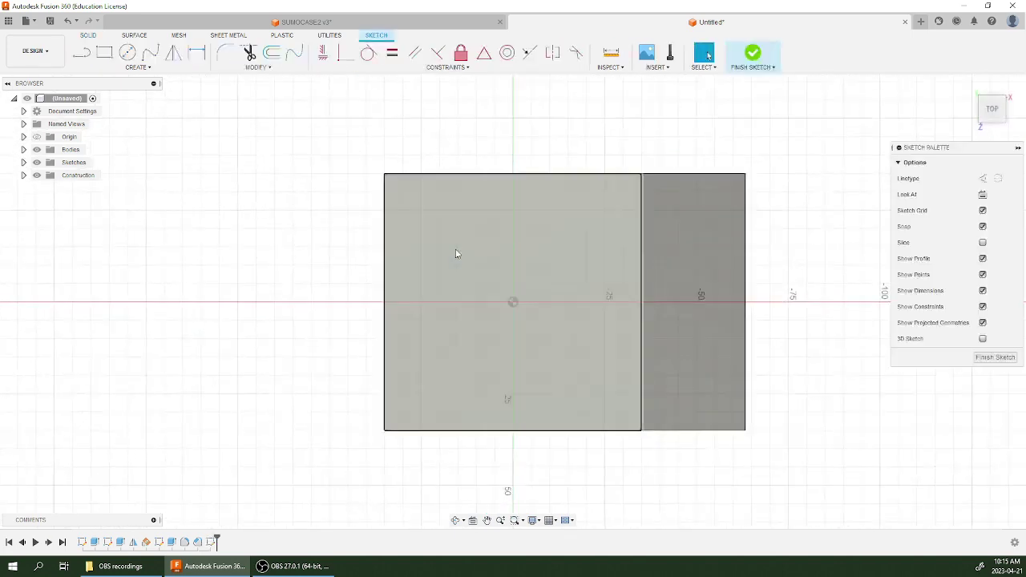
pyautogui.click(81, 52)
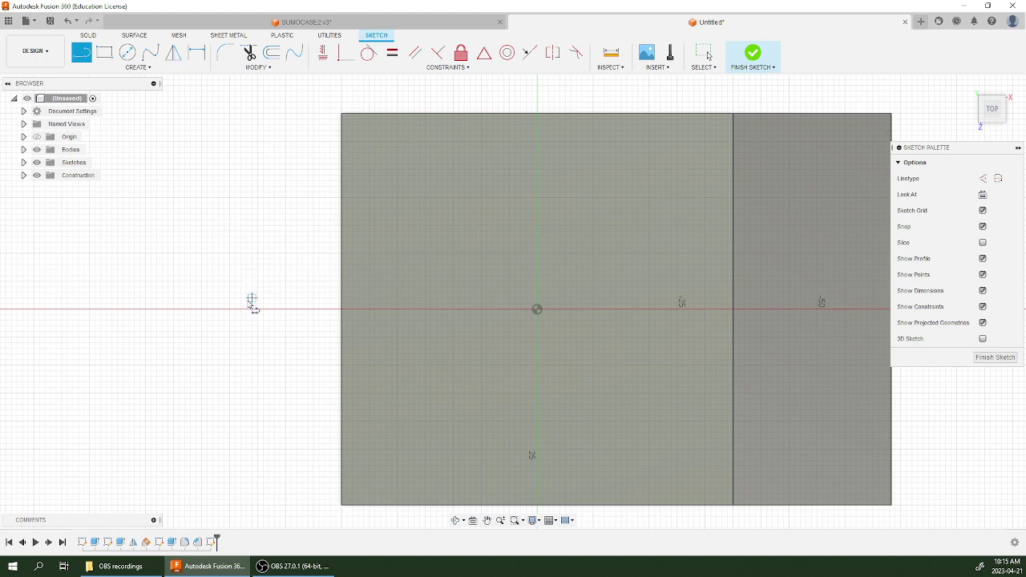
pyautogui.click(343, 308)
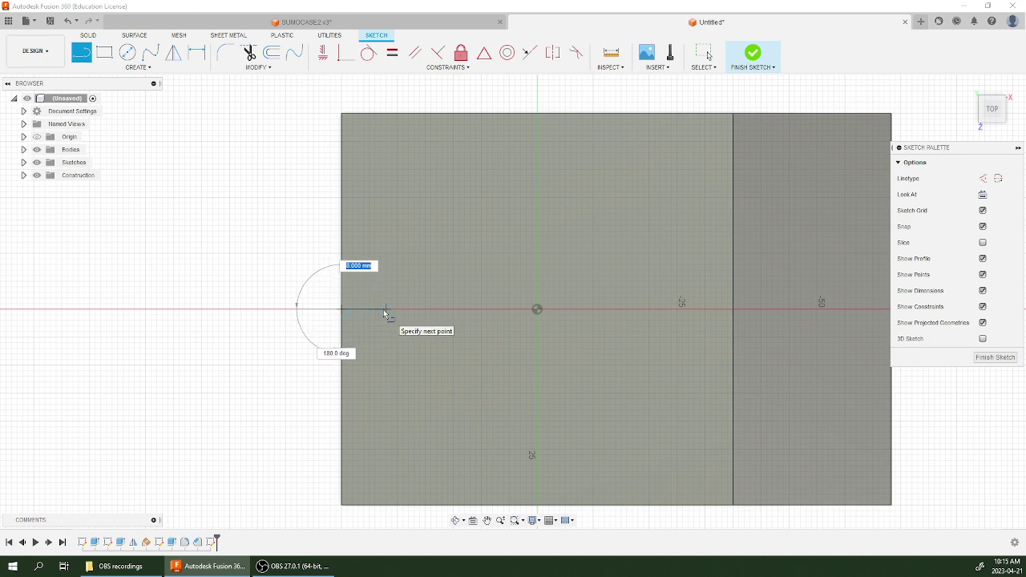
pyautogui.click(385, 311)
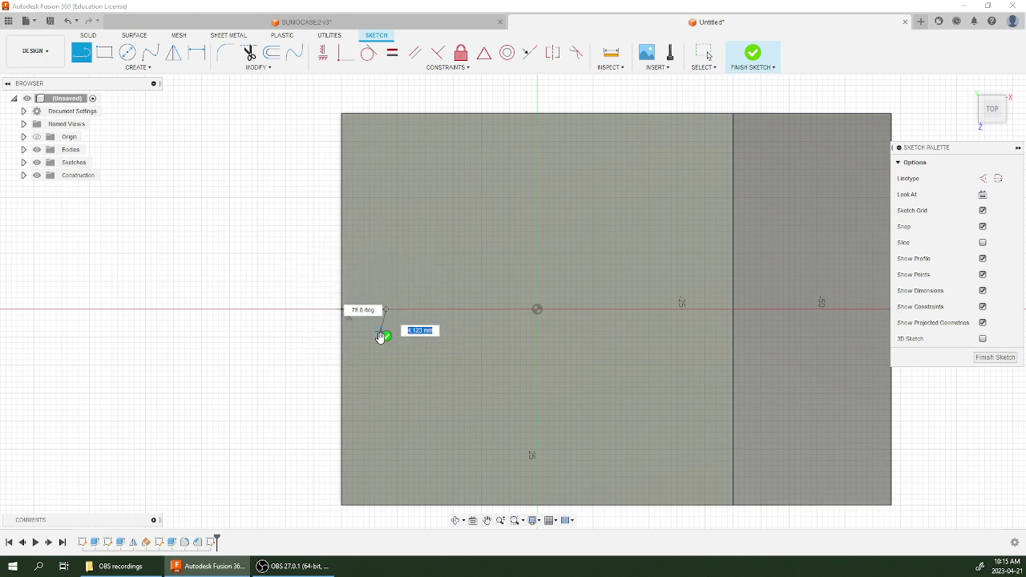
pyautogui.press('Escape')
# Draw a circle at the line's end, dimension it to 8 mm diameter, and finish the sketch.
pyautogui.press('c')
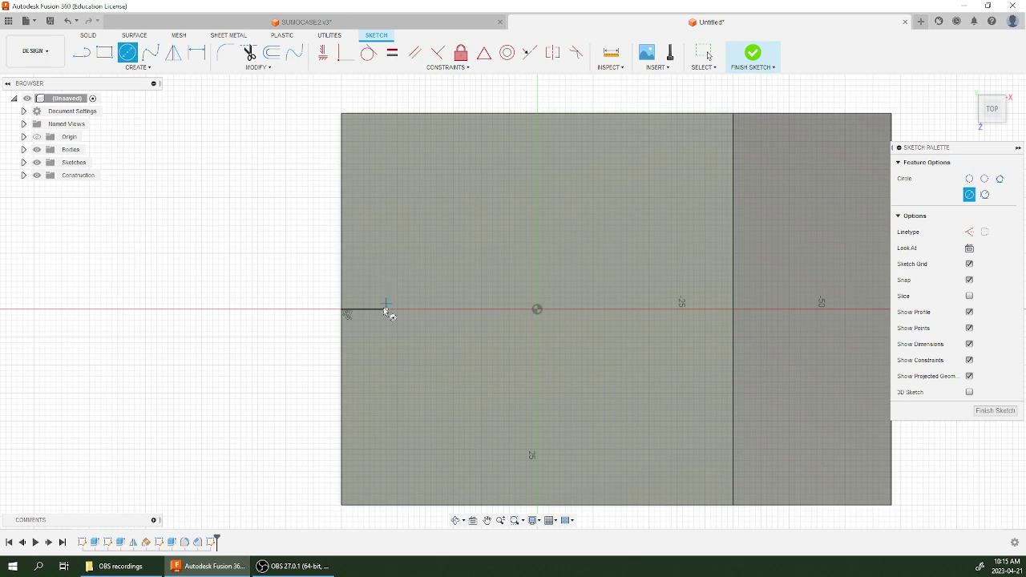
pyautogui.click(386, 309)
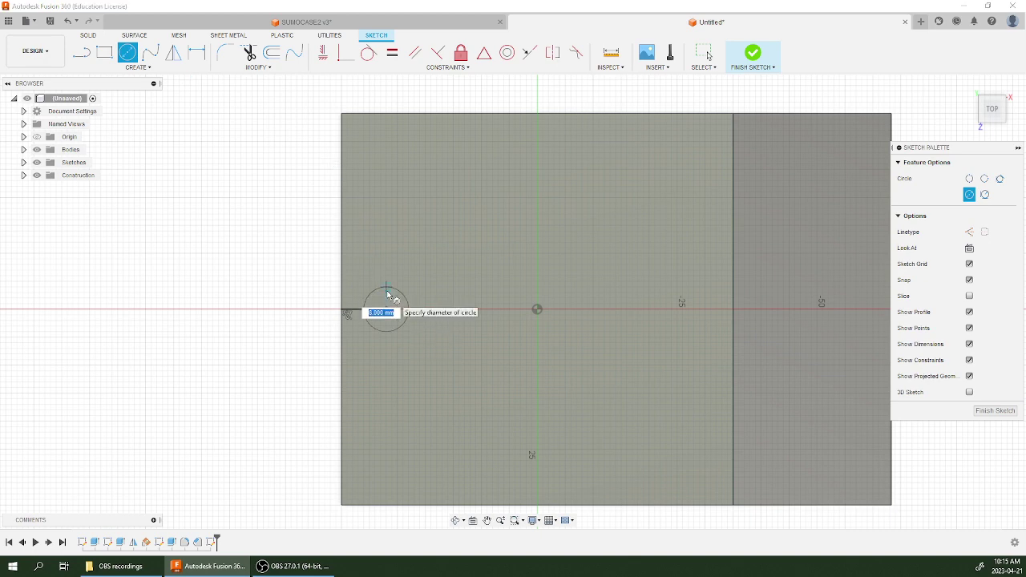
pyautogui.click(389, 296)
pyautogui.scroll(3, 399, 313)
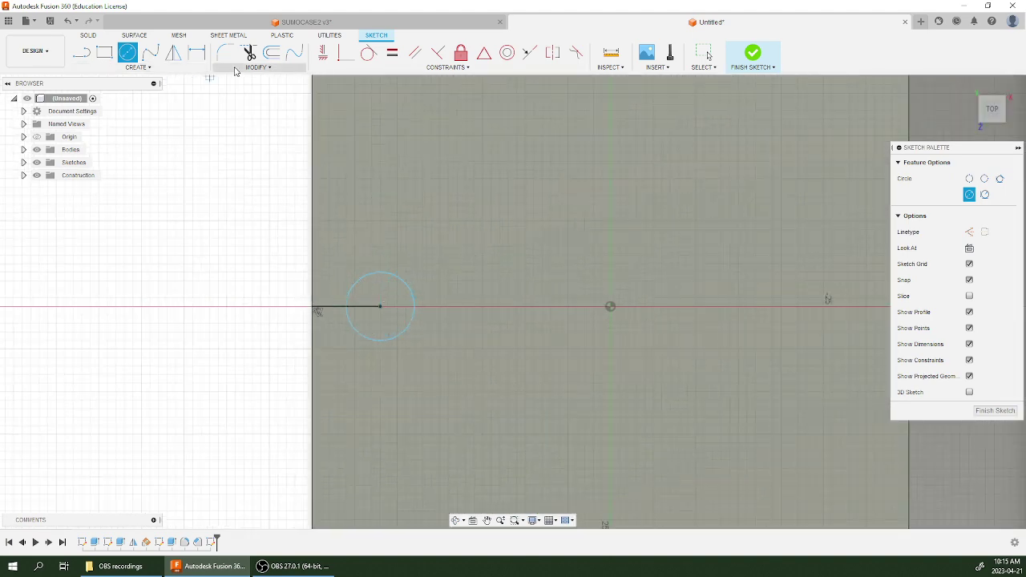
pyautogui.click(196, 52)
pyautogui.click(356, 290)
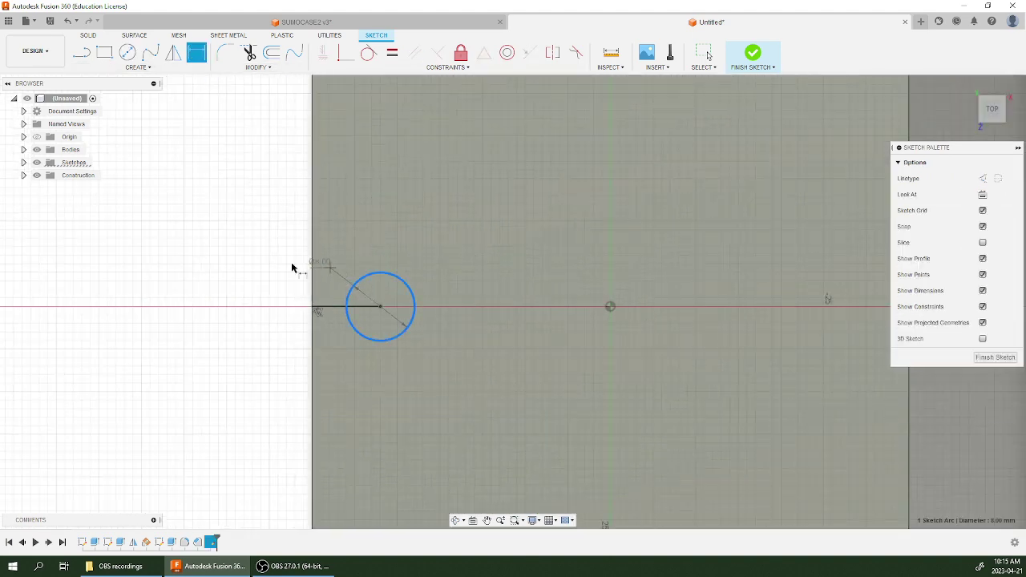
pyautogui.click(290, 279)
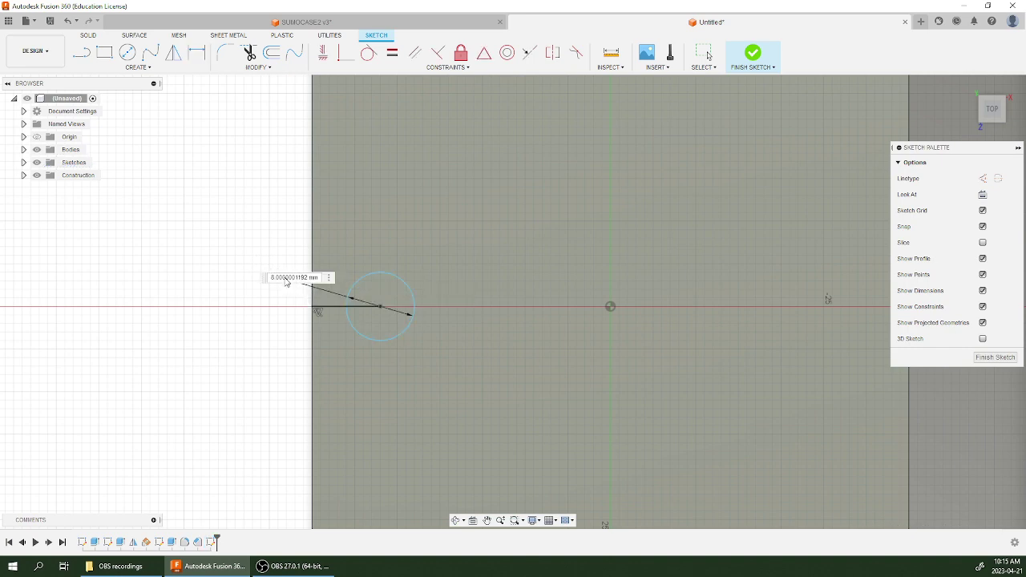
pyautogui.press('Return')
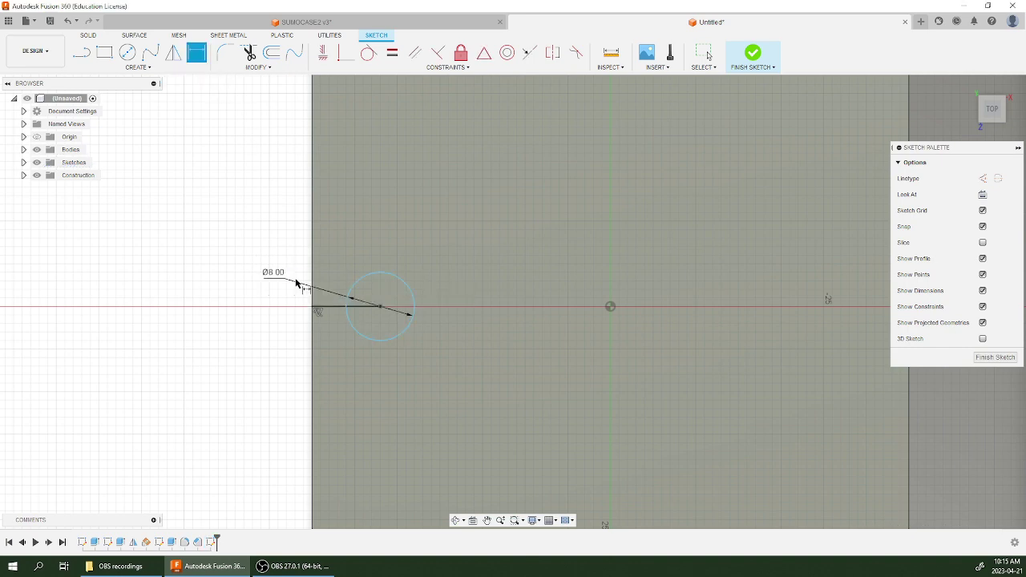
pyautogui.scroll(-3, 253, 358)
pyautogui.click(751, 56)
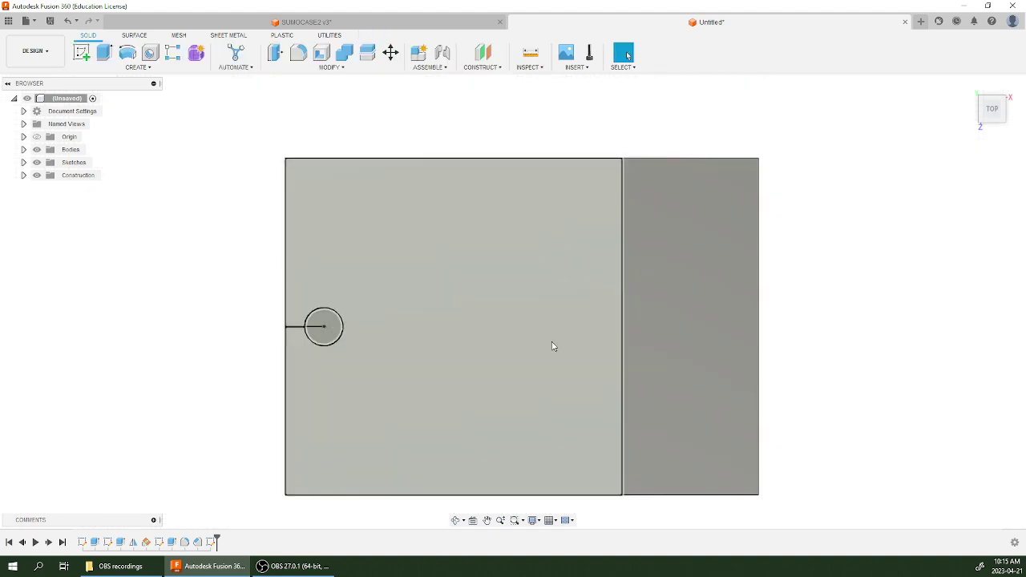
# Cut the 8 mm circle through the plate using the To Object extent up to the top face.
pyautogui.click(105, 53)
pyautogui.click(341, 270)
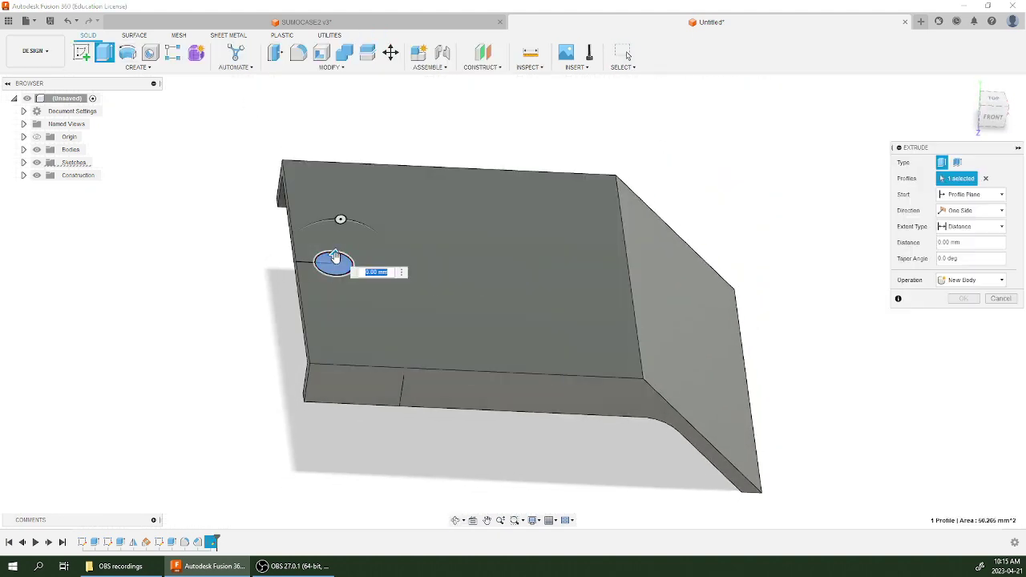
pyautogui.write('-5')
pyautogui.press('Return')
pyautogui.keyDown('shift'); pyautogui.moveTo(242, 319); pyautogui.dragTo(346, 288, button='middle'); pyautogui.keyUp('shift')
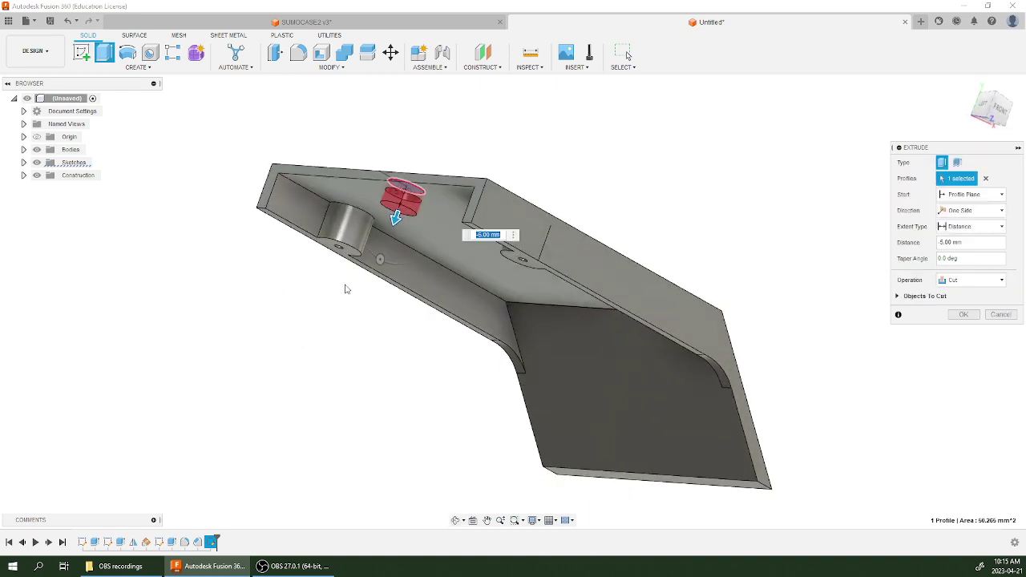
pyautogui.click(968, 227)
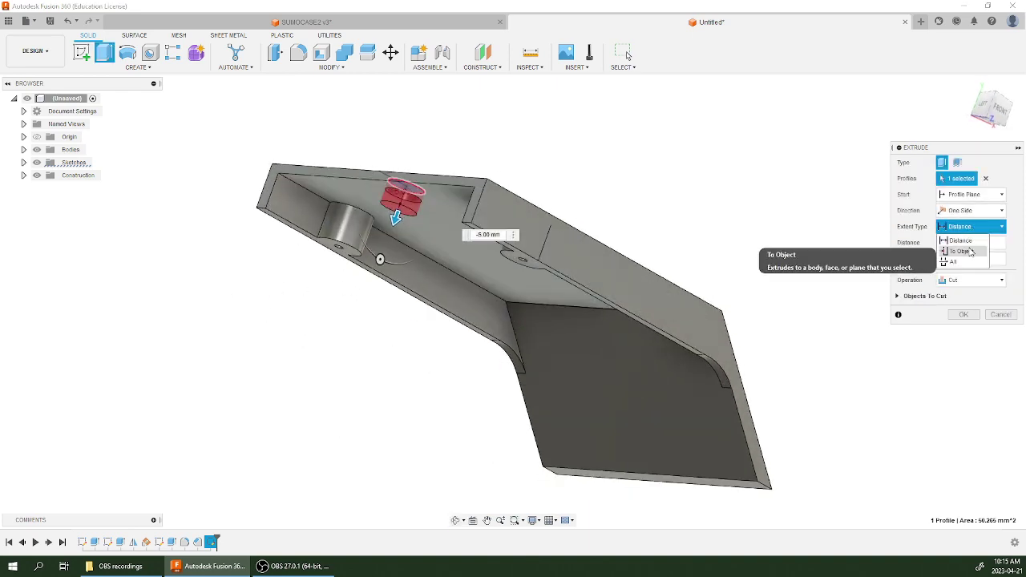
pyautogui.click(964, 251)
pyautogui.click(436, 230)
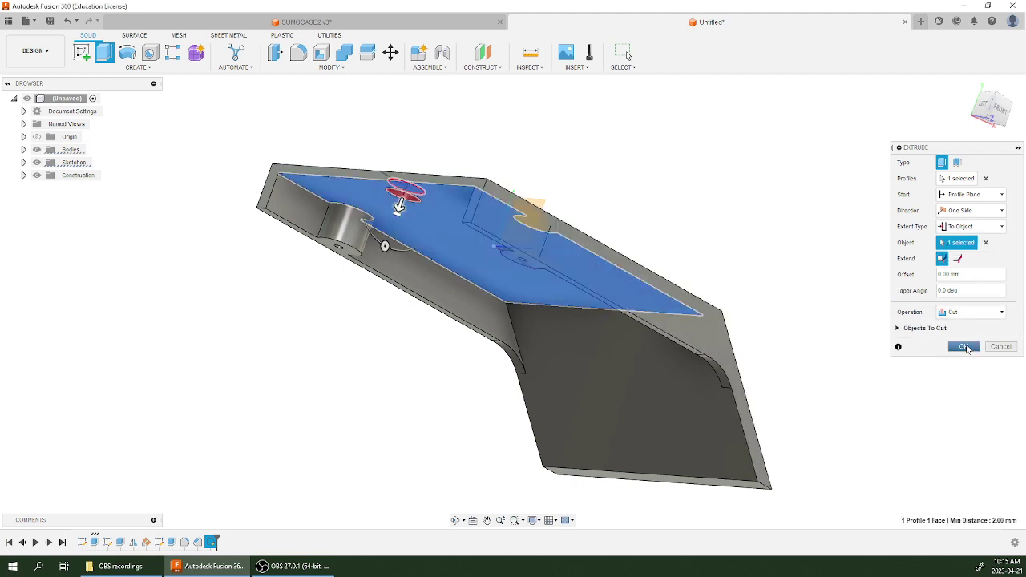
pyautogui.click(964, 345)
pyautogui.moveTo(589, 189)
pyautogui.keyDown('shift'); pyautogui.mouseDown(button='middle')
pyautogui.moveTo(547, 193)
pyautogui.moveTo(494, 233)
pyautogui.moveTo(521, 245)
pyautogui.moveTo(511, 243)
pyautogui.moveTo(529, 236)
pyautogui.moveTo(513, 234)
pyautogui.mouseUp(button='middle'); pyautogui.keyUp('shift')
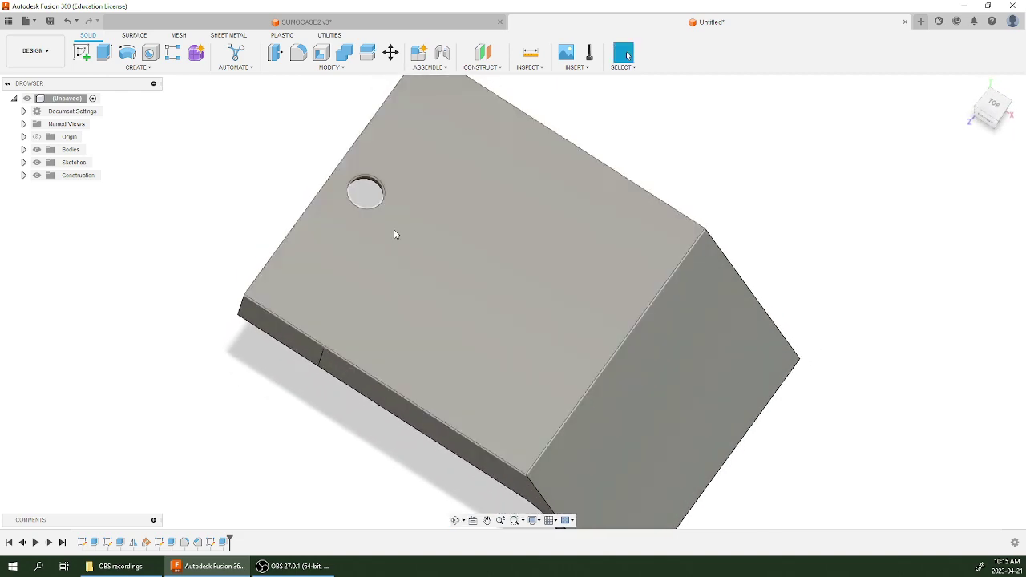
pyautogui.keyDown('shift'); pyautogui.moveTo(503, 436); pyautogui.dragTo(571, 294, button='middle'); pyautogui.keyUp('shift')
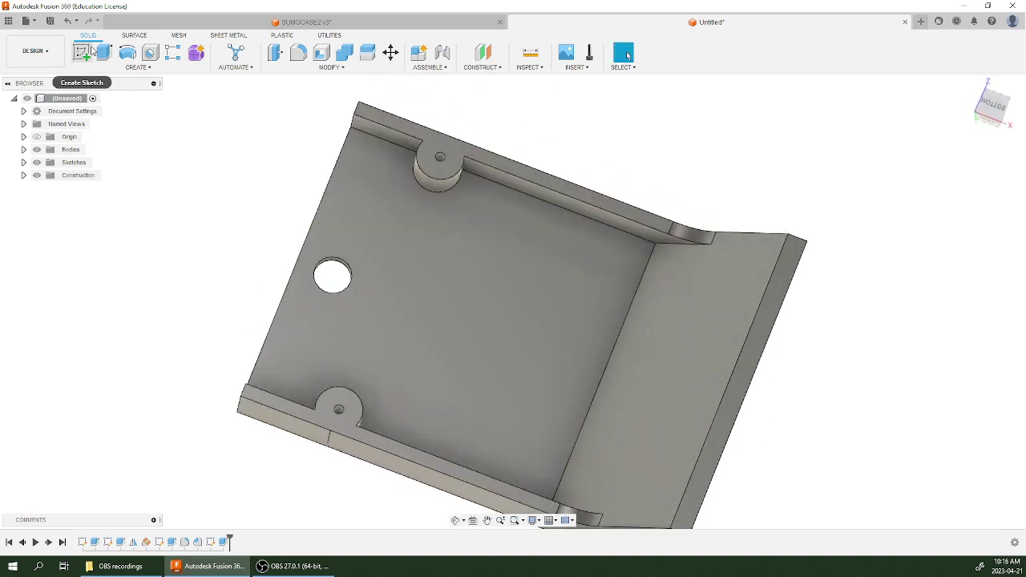
# On the inner floor, sketch a 4 × 16 mm center rectangle at the origin and finish the sketch.
pyautogui.click(82, 53)
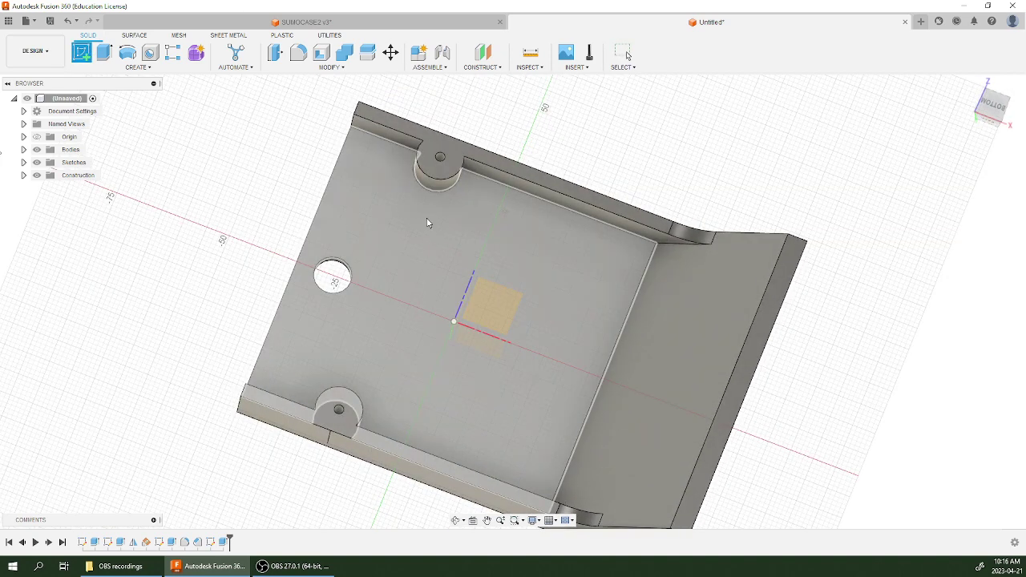
pyautogui.click(435, 248)
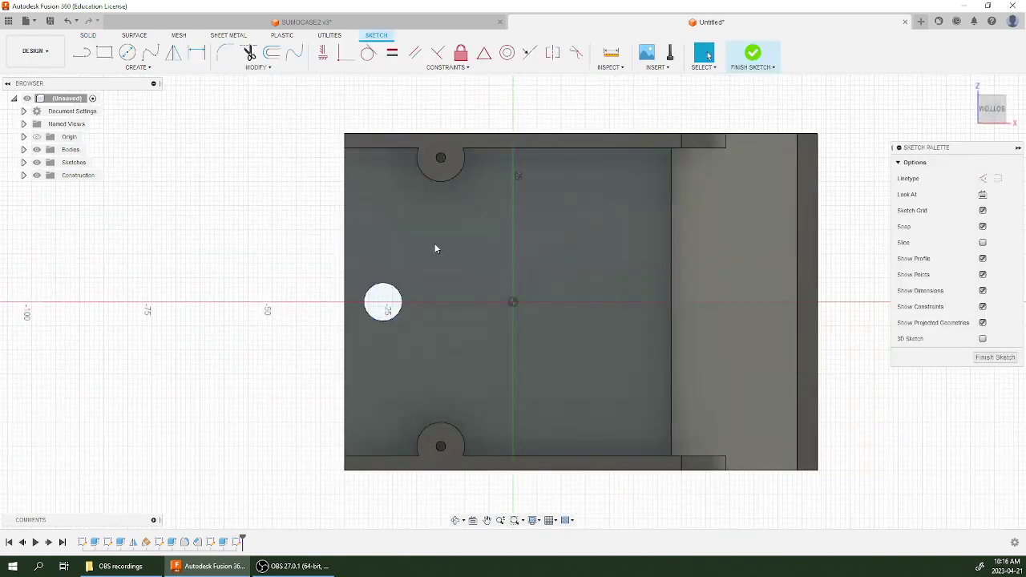
pyautogui.click(107, 58)
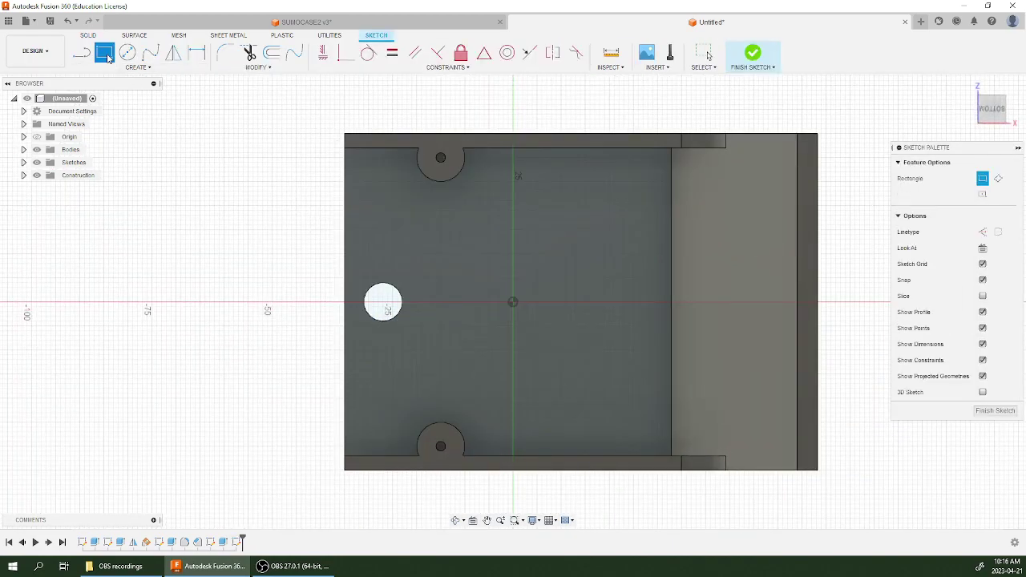
pyautogui.click(982, 195)
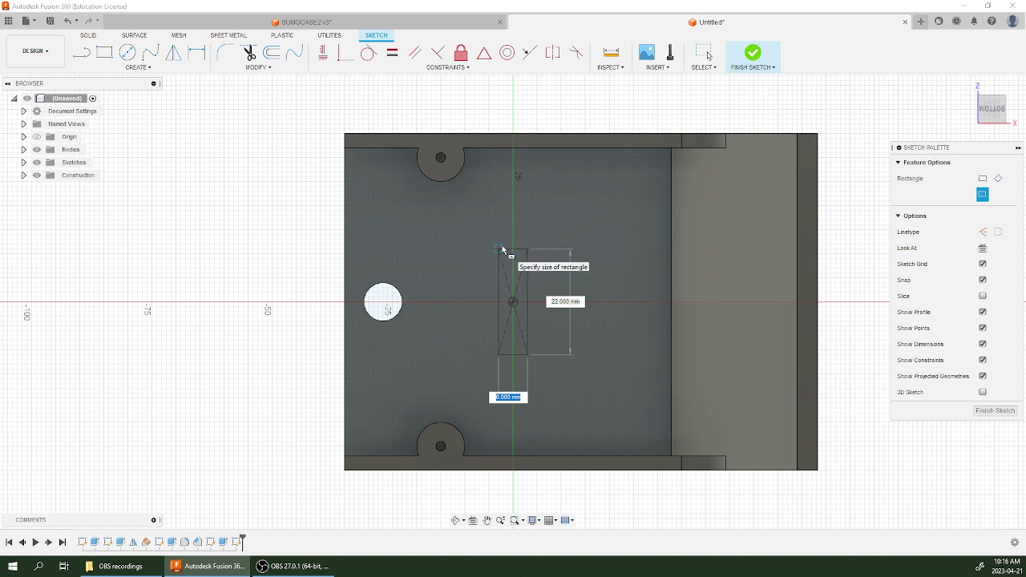
pyautogui.press('Tab')
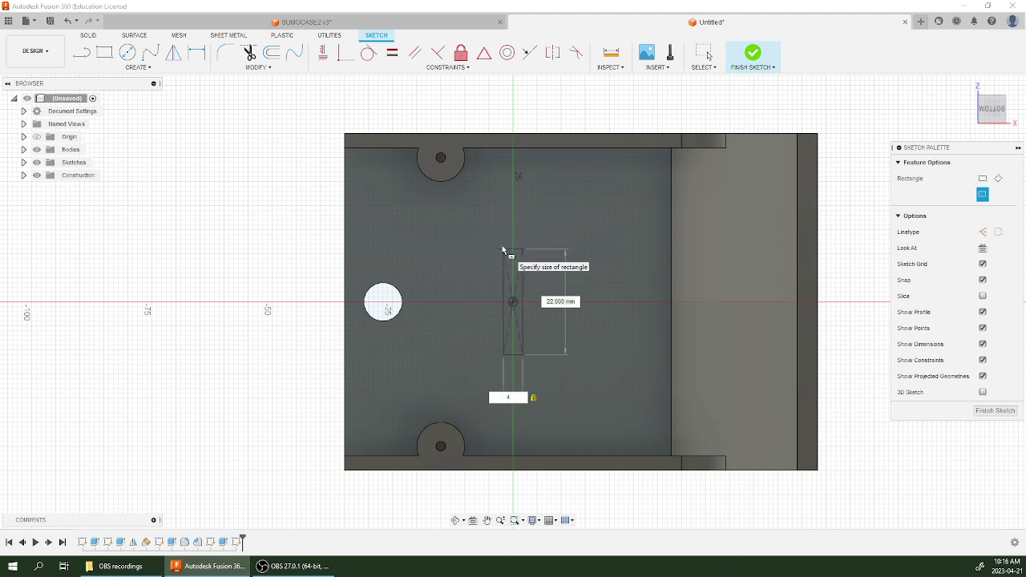
pyautogui.press('Tab')
pyautogui.write('16')
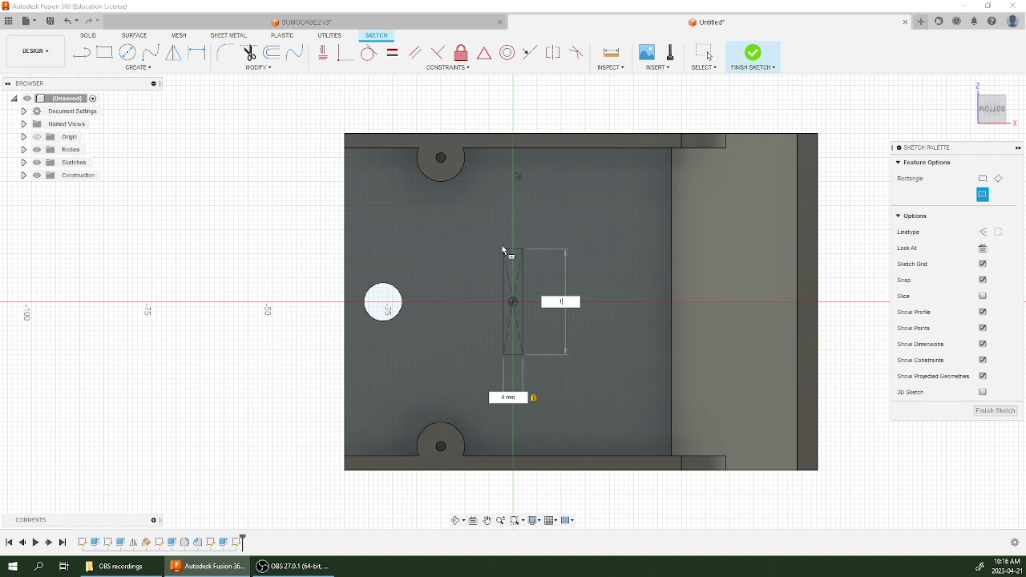
pyautogui.press('Tab')
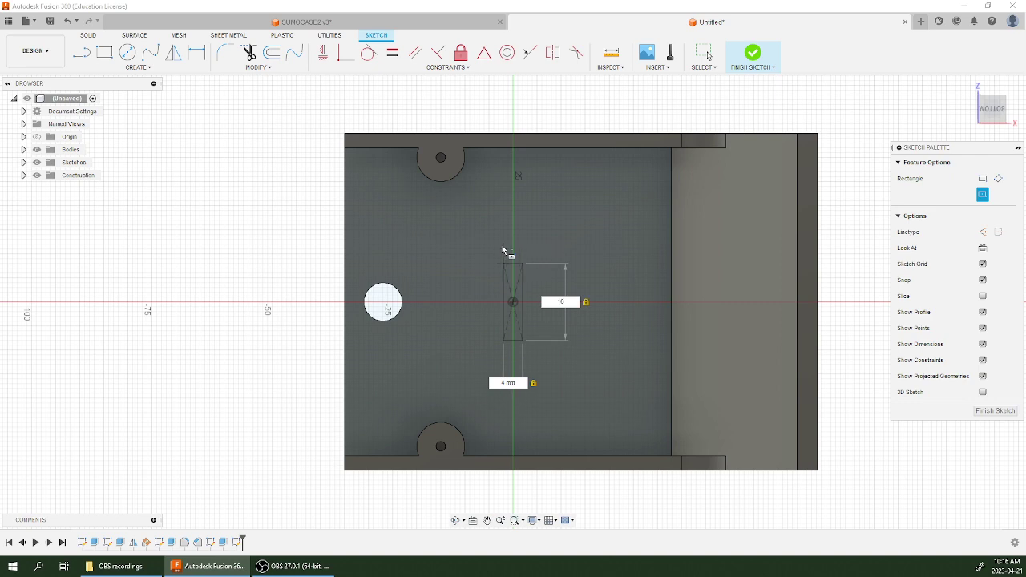
pyautogui.press('Return')
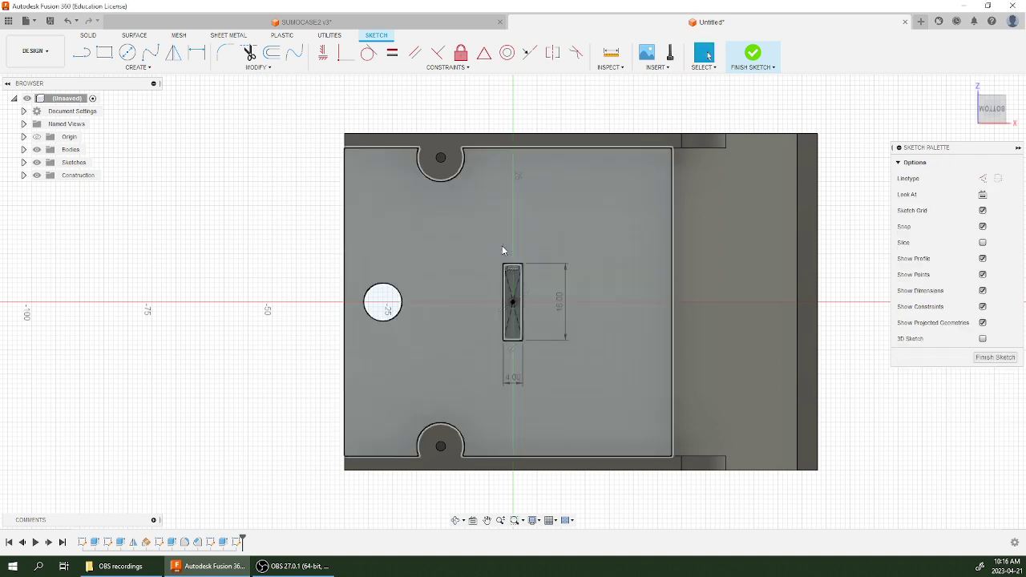
pyautogui.keyDown('shift'); pyautogui.moveTo(581, 347); pyautogui.dragTo(680, 227, button='middle'); pyautogui.keyUp('shift')
pyautogui.click(752, 53)
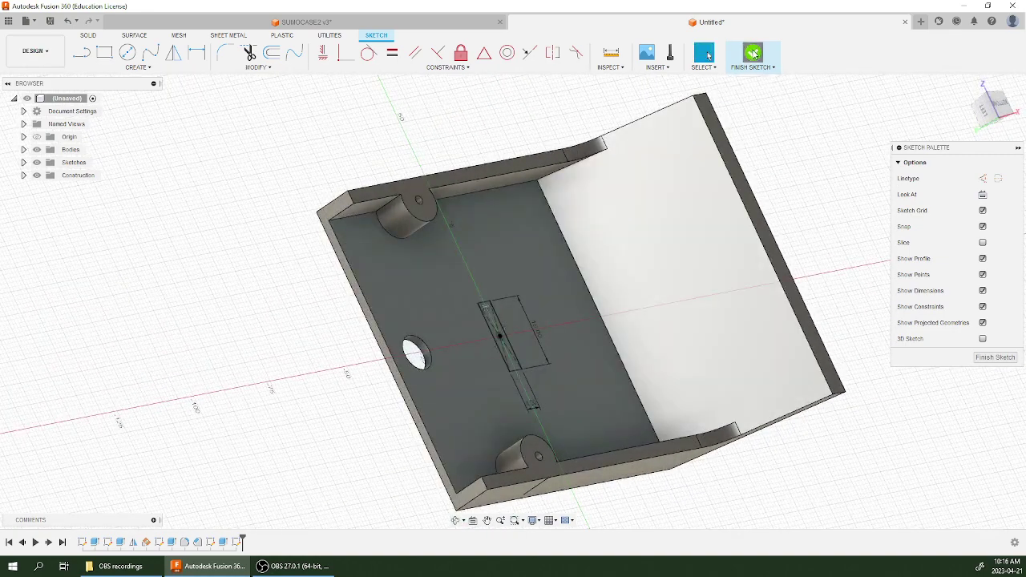
# Extrude the 4 × 16 mm rectangle 7 mm upward, joined to the case body.
pyautogui.click(103, 52)
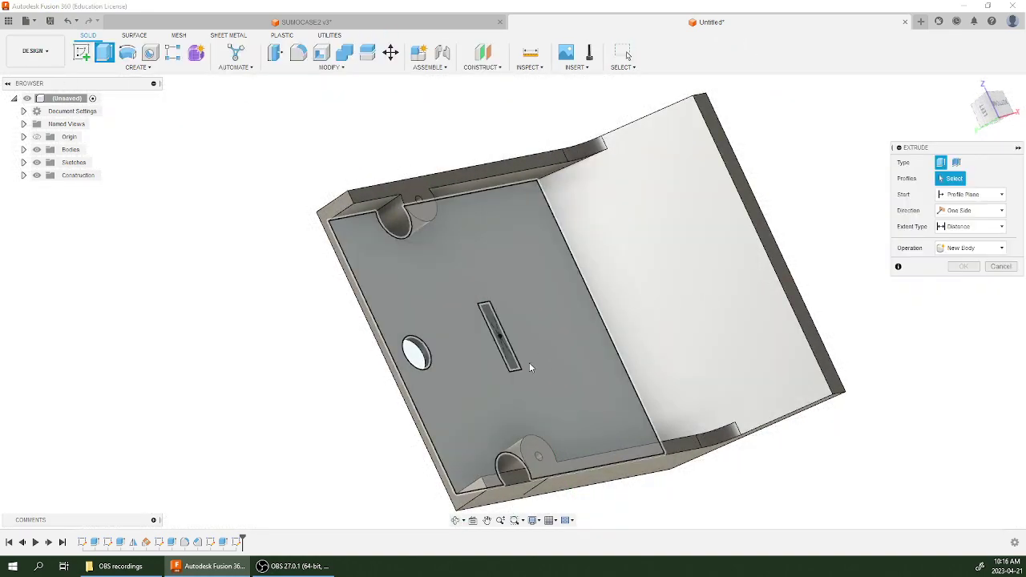
pyautogui.click(515, 359)
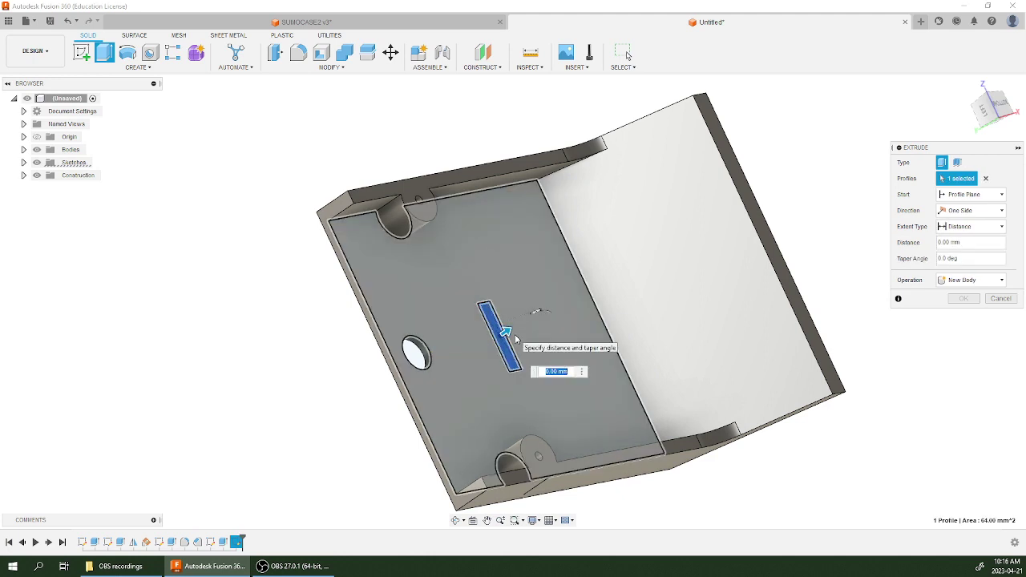
pyautogui.write('7')
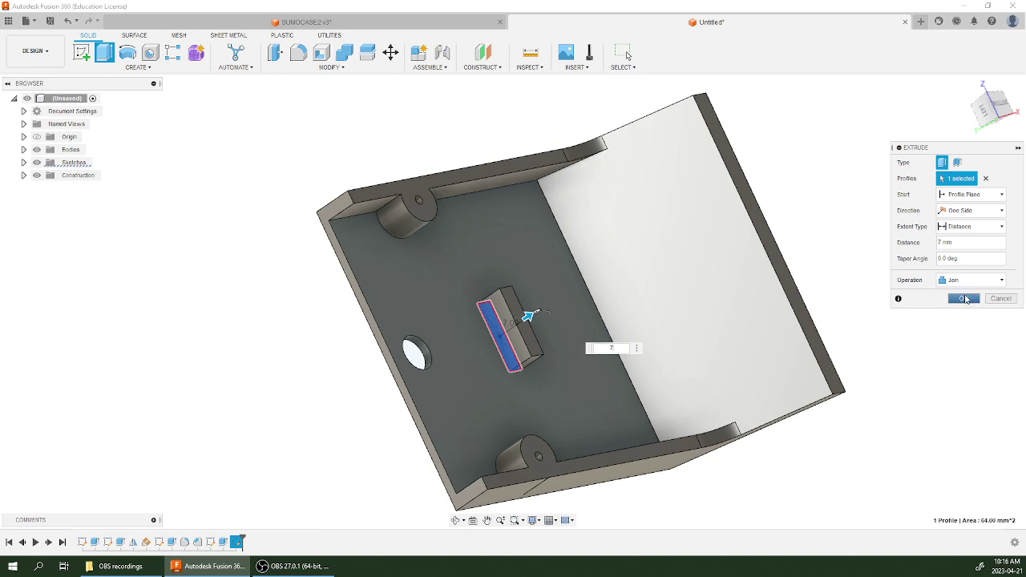
pyautogui.click(968, 298)
pyautogui.moveTo(744, 329)
pyautogui.keyDown('shift'); pyautogui.mouseDown(button='middle')
pyautogui.moveTo(691, 331)
pyautogui.moveTo(725, 328)
pyautogui.mouseUp(button='middle'); pyautogui.keyUp('shift')
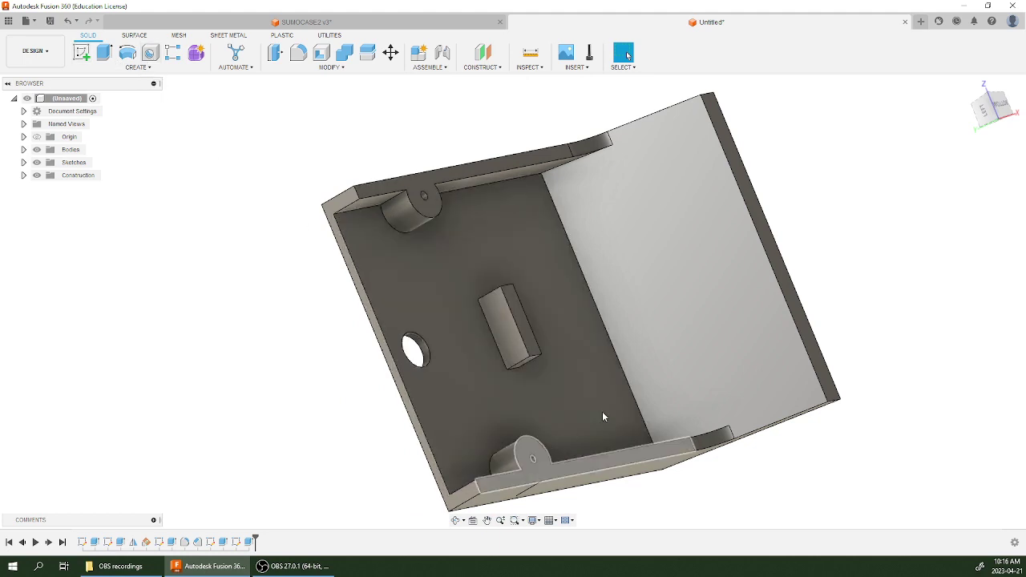
# Sketch a 6 mm circle at the origin on the raised block's side face.
pyautogui.click(82, 52)
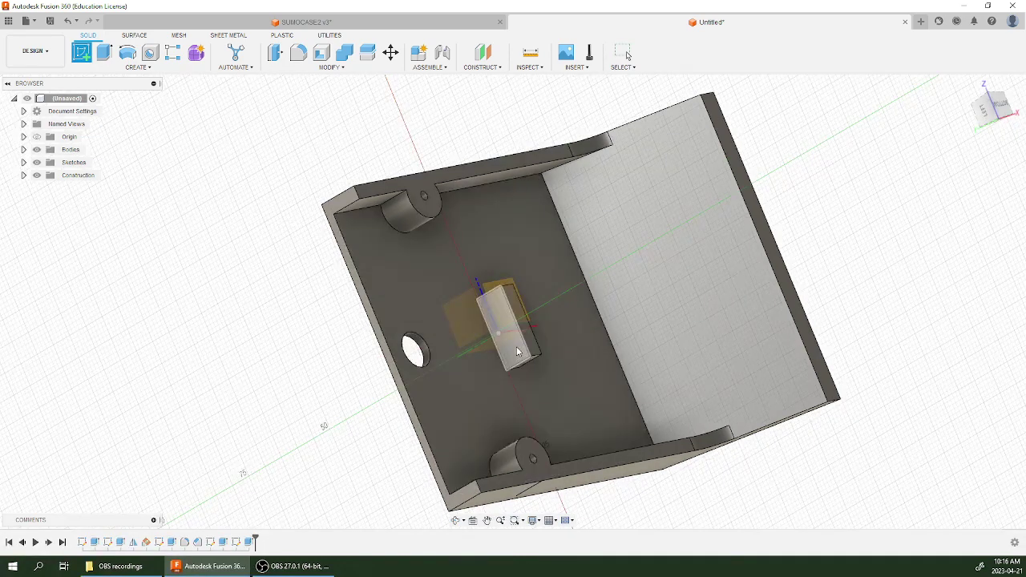
pyautogui.click(517, 350)
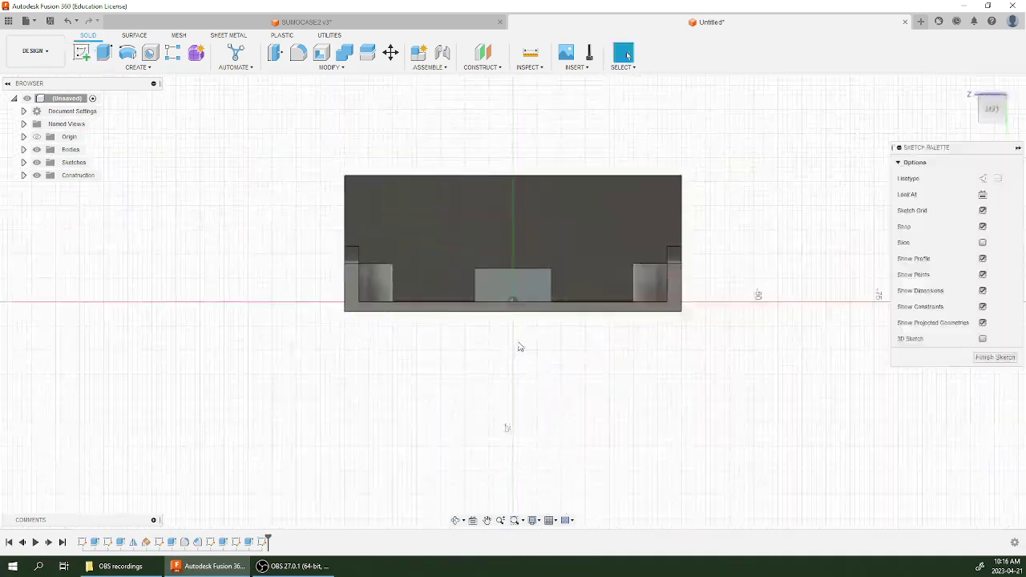
pyautogui.click(128, 53)
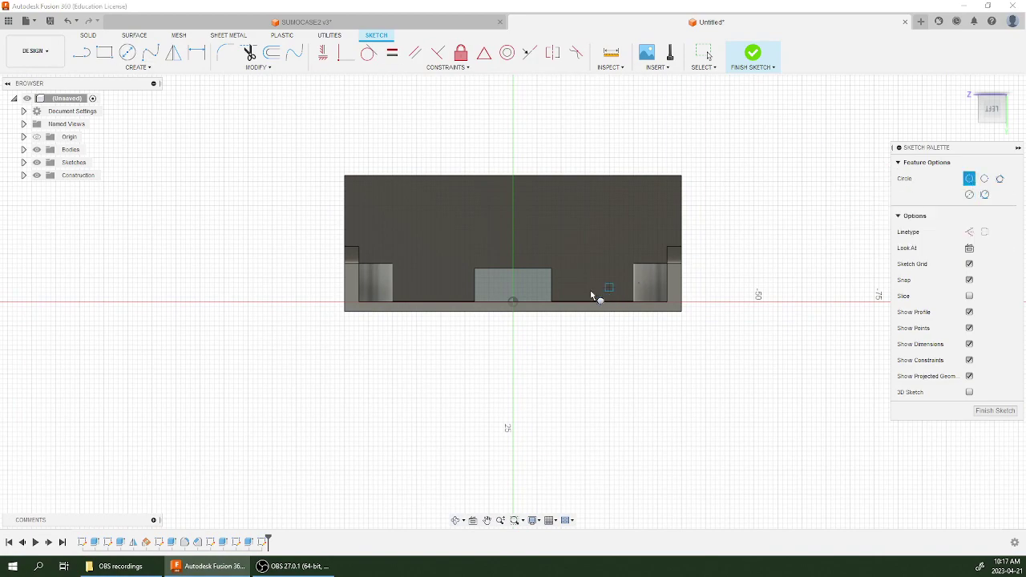
pyautogui.scroll(6, 593, 296)
pyautogui.keyDown('shift'); pyautogui.moveTo(471, 228); pyautogui.dragTo(457, 353, button='middle'); pyautogui.keyUp('shift')
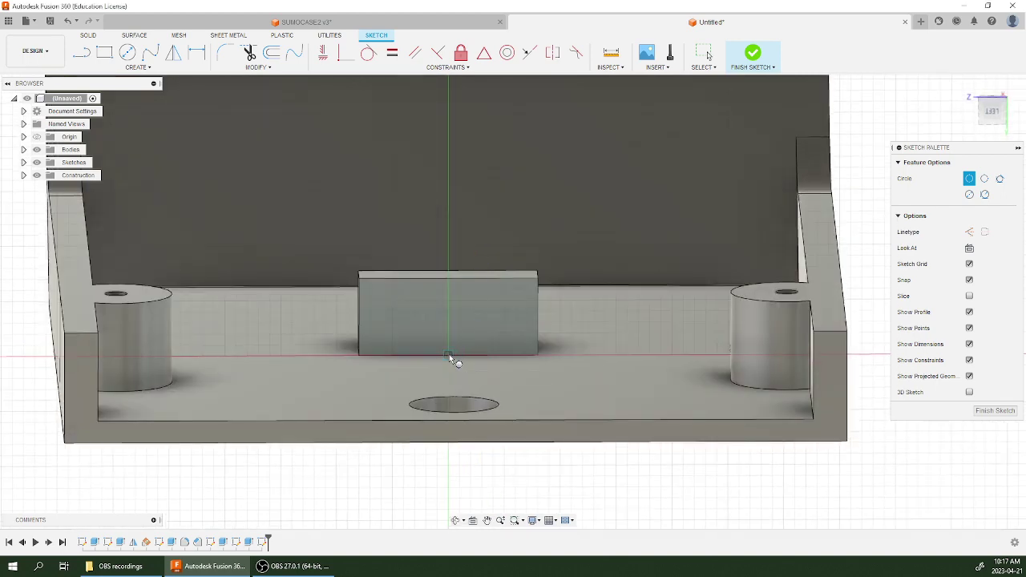
pyautogui.click(448, 356)
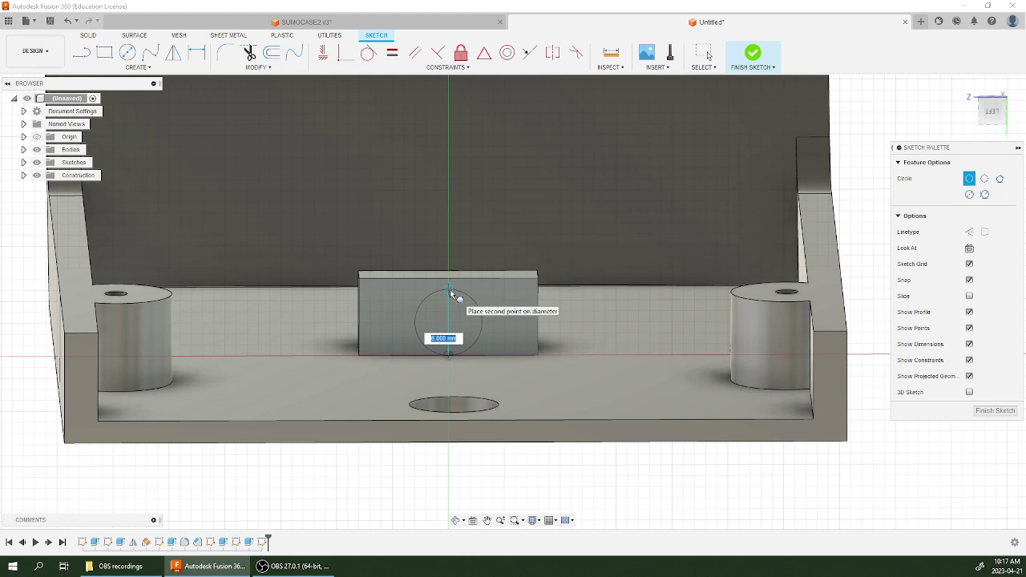
pyautogui.click(450, 293)
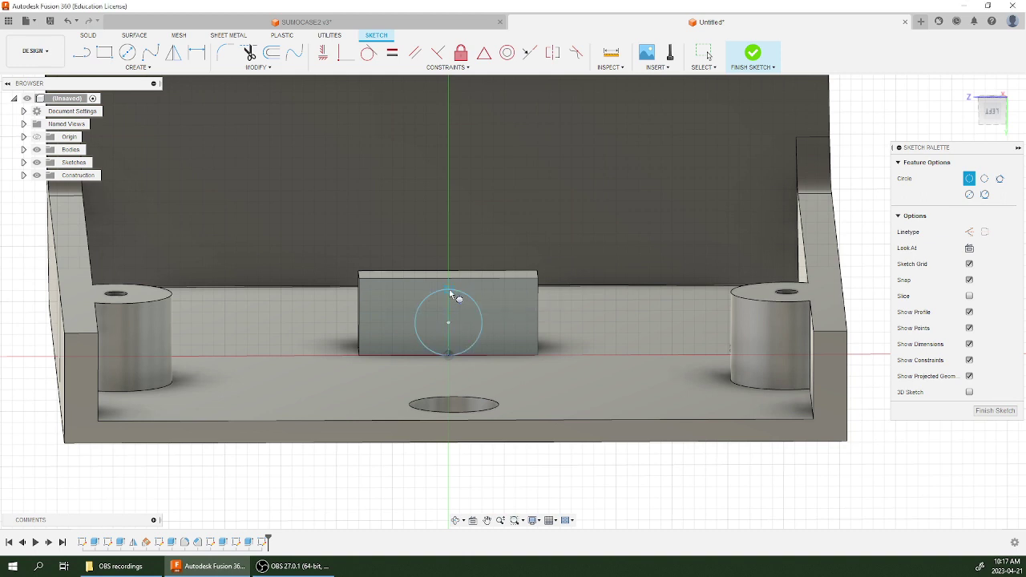
pyautogui.click(994, 410)
# Extrude-cut the circle through the block using To Object up to its far face.
pyautogui.press('e')
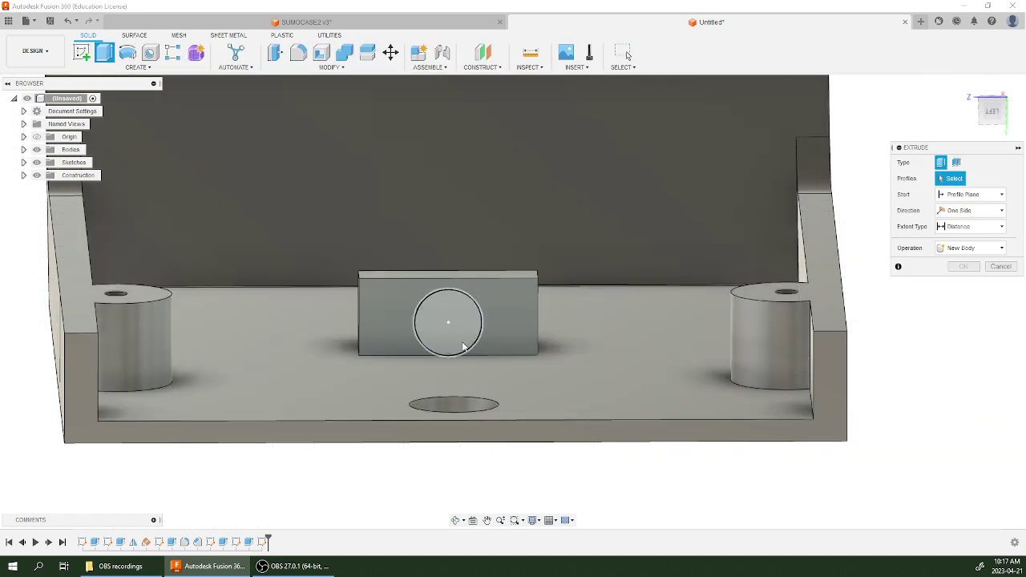
pyautogui.keyDown('shift'); pyautogui.moveTo(513, 321); pyautogui.dragTo(469, 339, button='middle'); pyautogui.keyUp('shift')
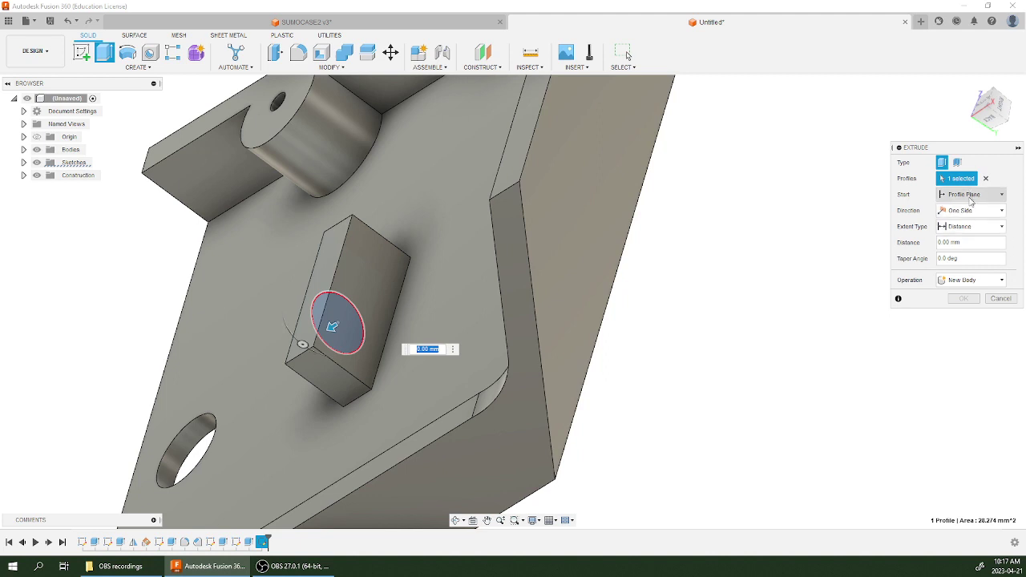
pyautogui.click(969, 226)
pyautogui.click(964, 250)
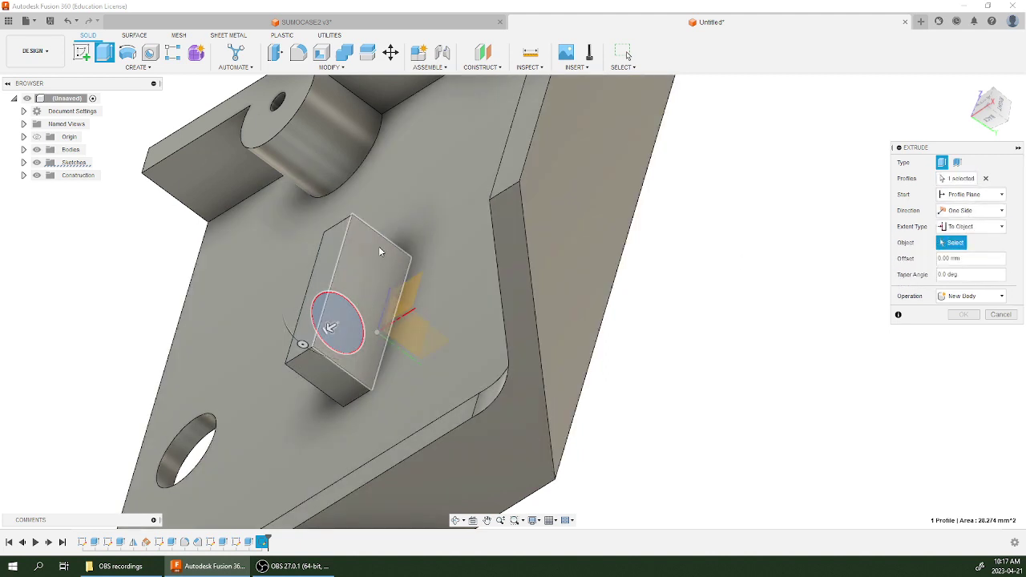
pyautogui.click(379, 260)
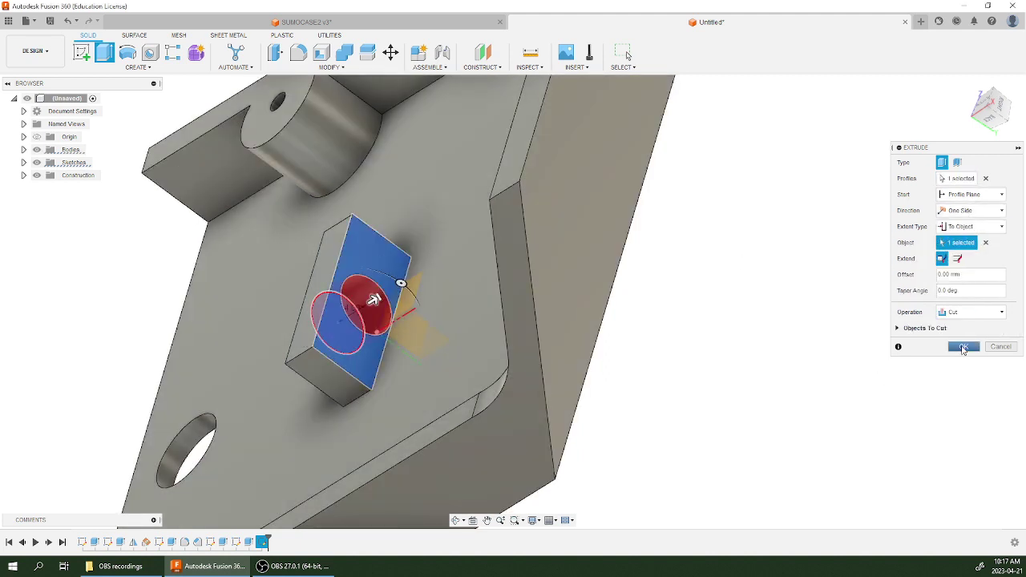
pyautogui.click(963, 347)
pyautogui.keyDown('shift'); pyautogui.moveTo(360, 270); pyautogui.dragTo(299, 281, button='middle'); pyautogui.keyUp('shift')
pyautogui.keyDown('shift'); pyautogui.moveTo(392, 281); pyautogui.dragTo(373, 392, button='middle'); pyautogui.keyUp('shift')
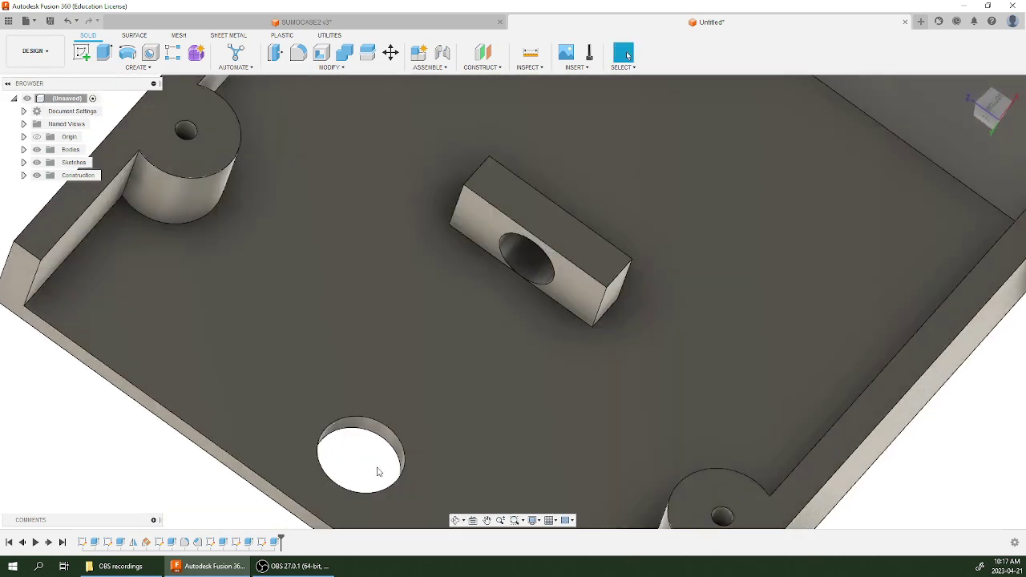
pyautogui.keyDown('shift'); pyautogui.moveTo(390, 435); pyautogui.dragTo(531, 262, button='middle'); pyautogui.keyUp('shift')
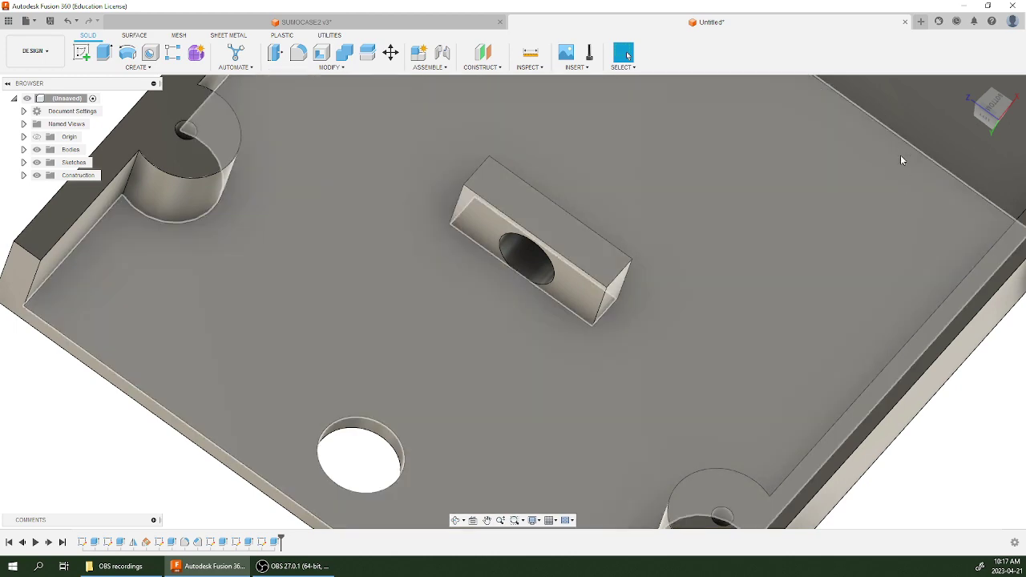
# Fillet the cable block's bottom and top edges with a 4 mm radius.
pyautogui.moveTo(899, 154)
pyautogui.keyDown('shift'); pyautogui.mouseDown(button='middle')
pyautogui.moveTo(693, 270)
pyautogui.moveTo(604, 284)
pyautogui.moveTo(451, 110)
pyautogui.mouseUp(button='middle'); pyautogui.keyUp('shift')
pyautogui.scroll(-5, 710, 262)
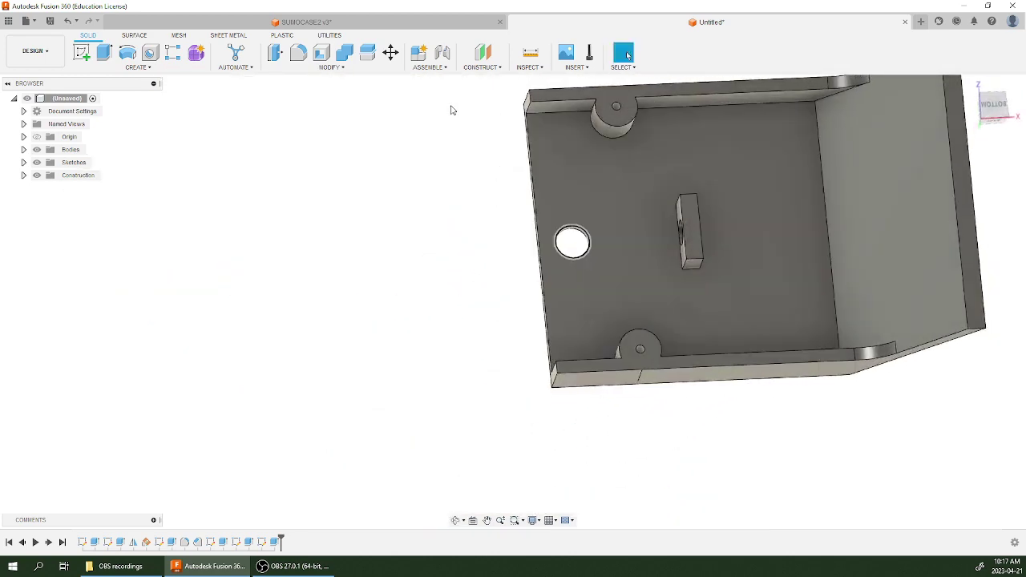
pyautogui.click(298, 56)
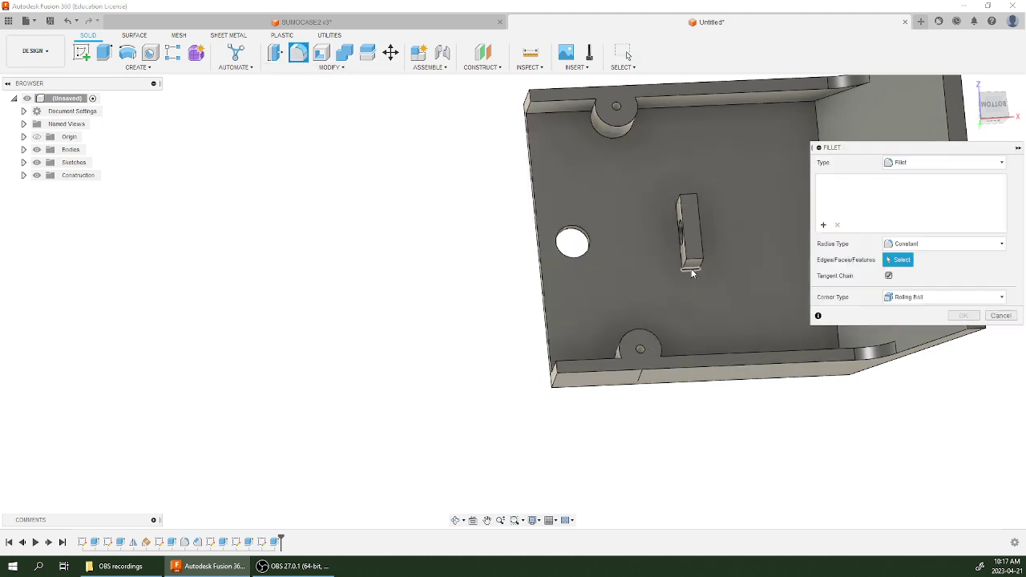
pyautogui.click(692, 264)
pyautogui.keyDown('shift'); pyautogui.moveTo(703, 254); pyautogui.dragTo(699, 202, button='middle'); pyautogui.keyUp('shift')
pyautogui.click(693, 165)
pyautogui.moveTo(686, 237); pyautogui.dragTo(687, 218)
pyautogui.keyDown('shift'); pyautogui.moveTo(687, 218); pyautogui.dragTo(668, 223, button='middle'); pyautogui.keyUp('shift')
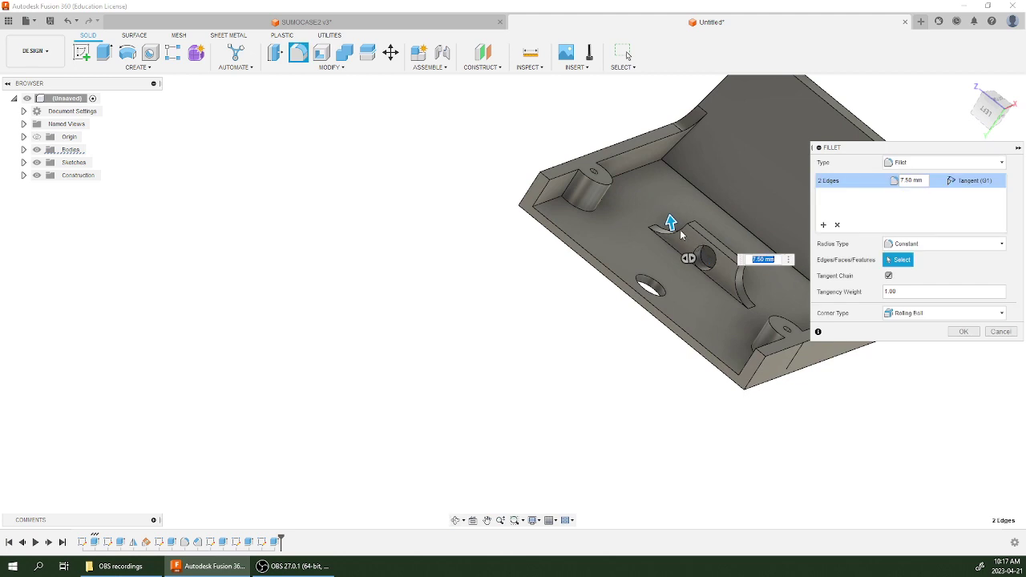
pyautogui.moveTo(670, 222); pyautogui.dragTo(671, 231)
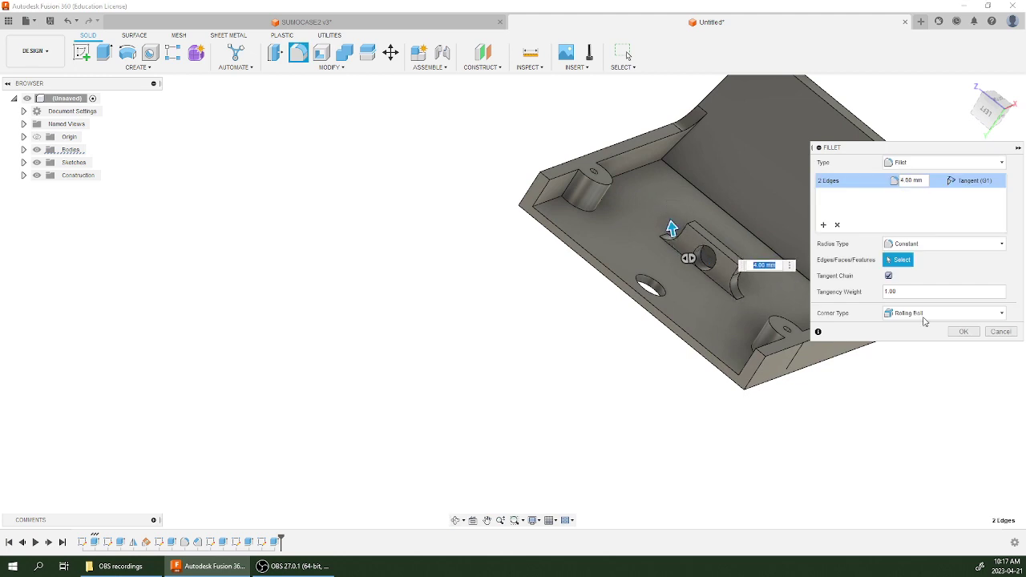
pyautogui.click(962, 331)
# Fillet the two end edges of the cable block at 5.5 mm.
pyautogui.click(298, 52)
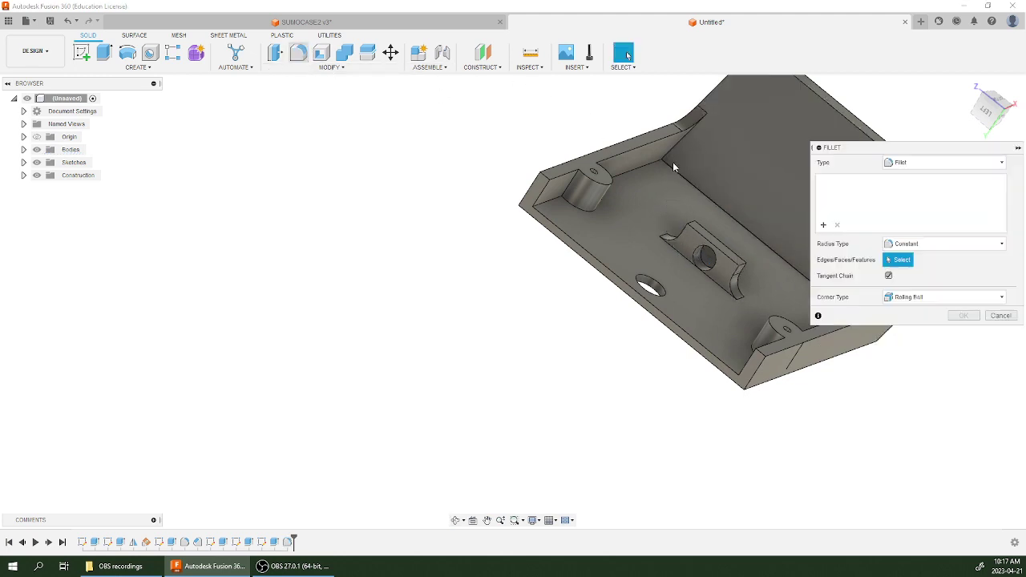
pyautogui.click(736, 274)
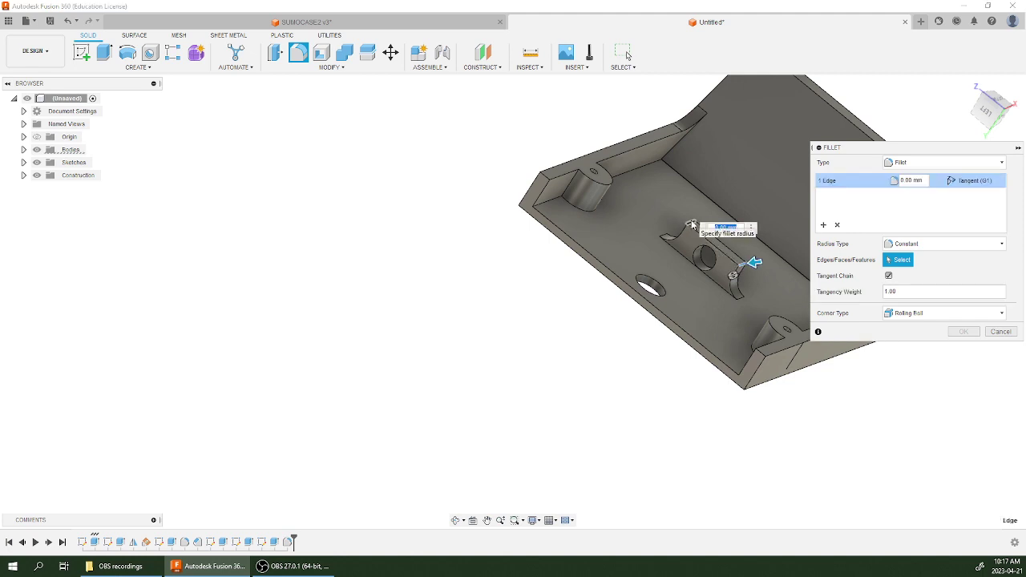
pyautogui.click(691, 224)
pyautogui.moveTo(684, 213); pyautogui.dragTo(692, 222)
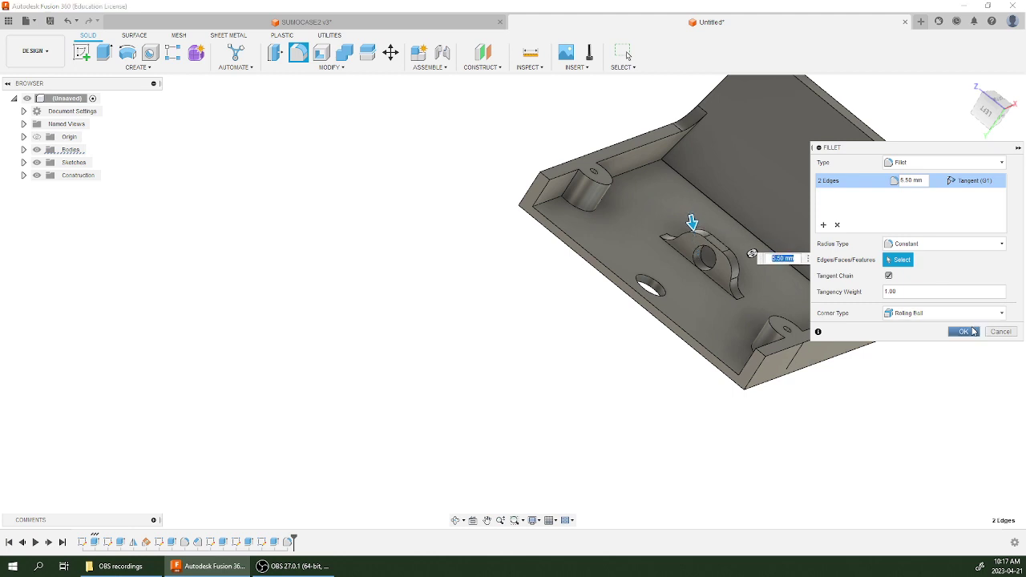
pyautogui.click(971, 331)
pyautogui.keyDown('shift'); pyautogui.moveTo(849, 441); pyautogui.dragTo(886, 288, button='middle'); pyautogui.keyUp('shift')
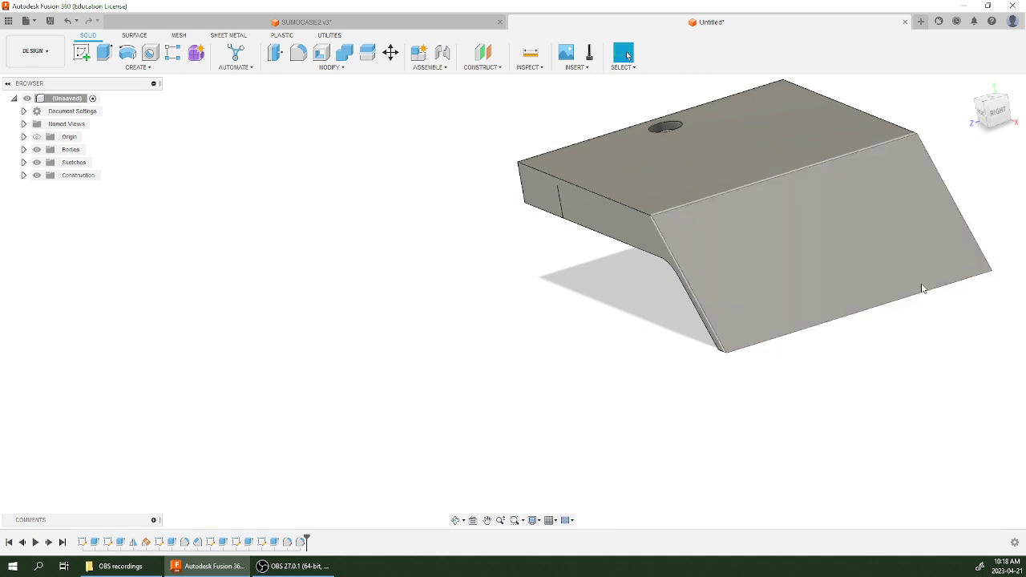
pyautogui.moveTo(547, 350); pyautogui.dragTo(297, 359, button='middle')
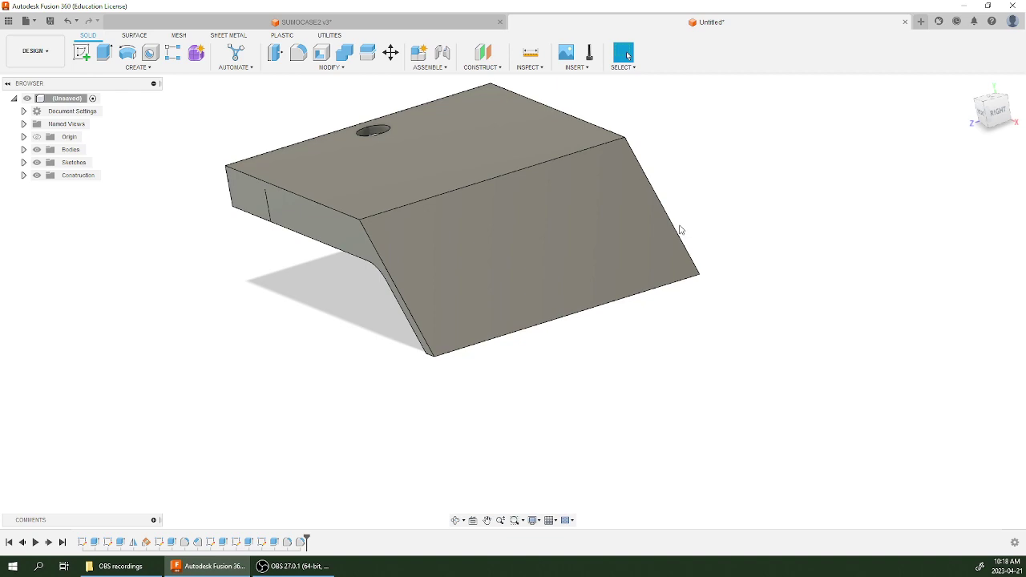
# Start a new sketch on the sloped wedge face.
pyautogui.click(82, 54)
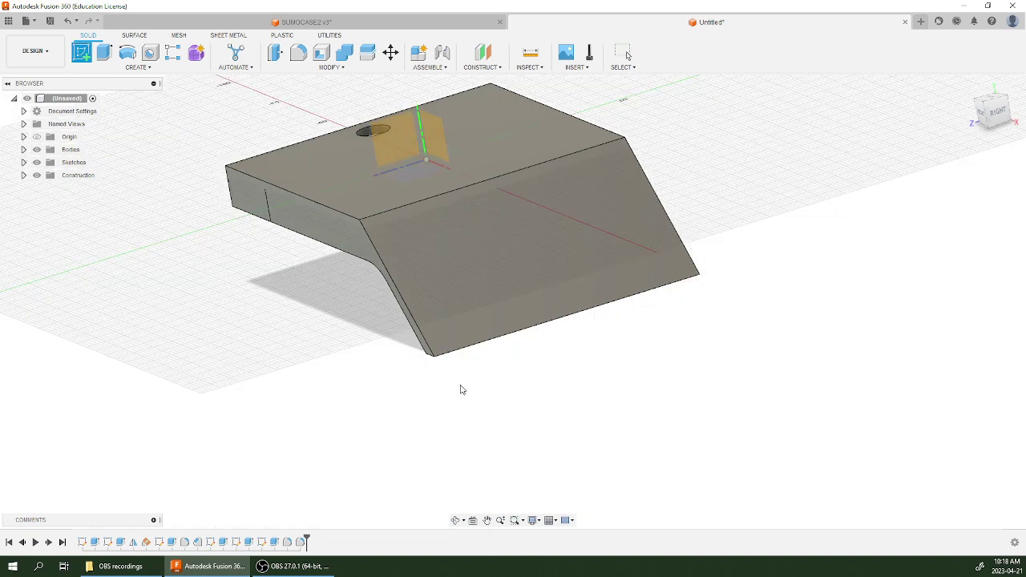
pyautogui.click(502, 318)
pyautogui.click(563, 287)
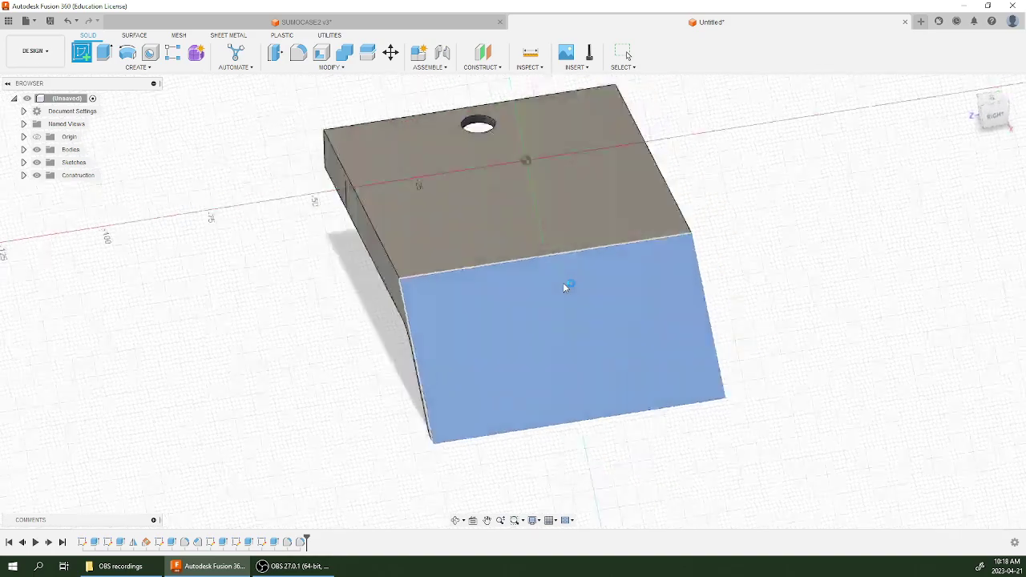
pyautogui.moveTo(717, 433); pyautogui.dragTo(689, 226, button='middle')
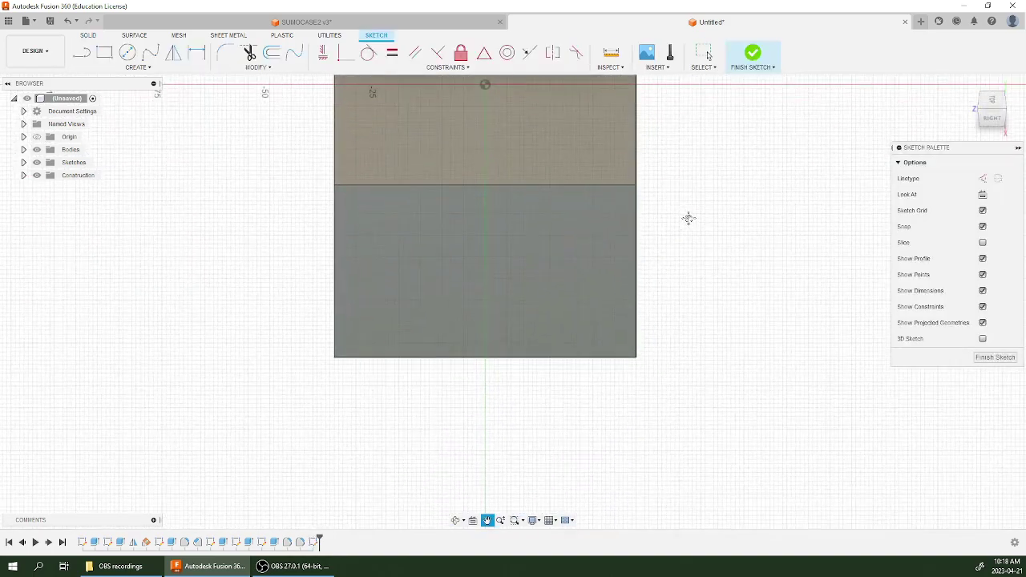
pyautogui.moveTo(382, 348)
pyautogui.keyDown('shift'); pyautogui.mouseDown(button='middle')
pyautogui.moveTo(483, 345)
pyautogui.moveTo(383, 343)
pyautogui.mouseUp(button='middle'); pyautogui.keyUp('shift')
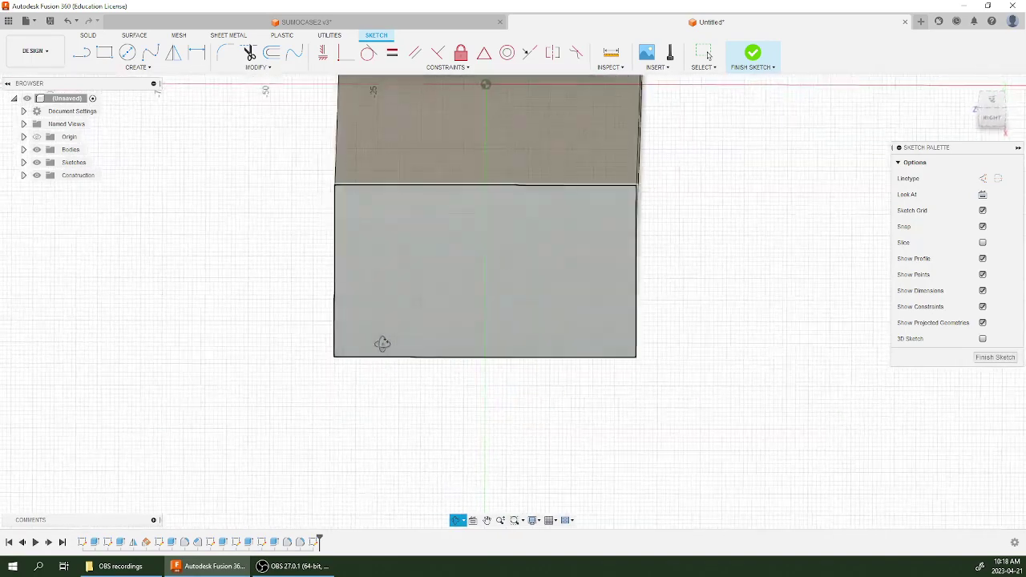
# Draw a 70 × 15 mm rectangle from the face's bottom-left corner and finish the sketch.
pyautogui.click(105, 54)
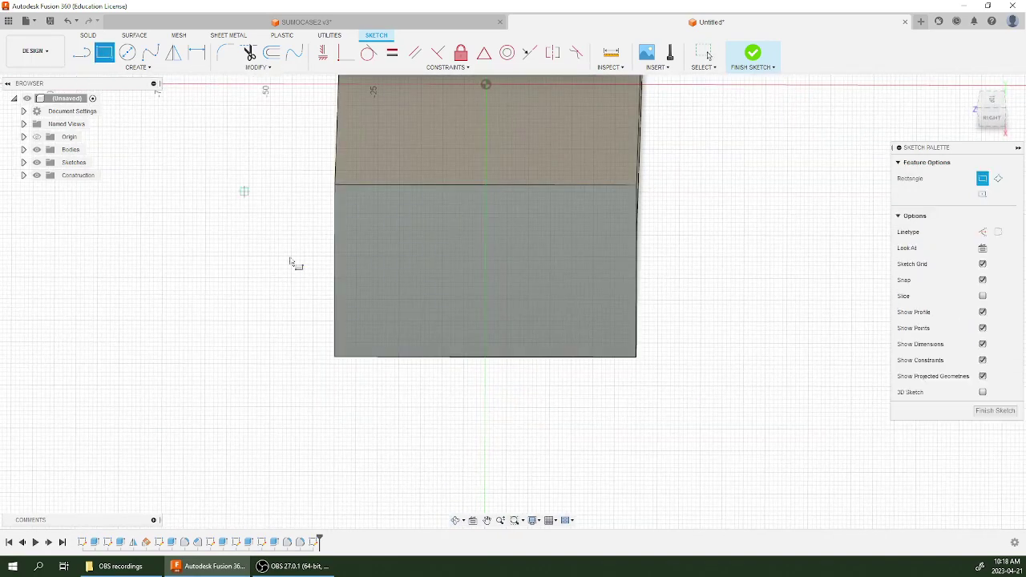
pyautogui.click(335, 358)
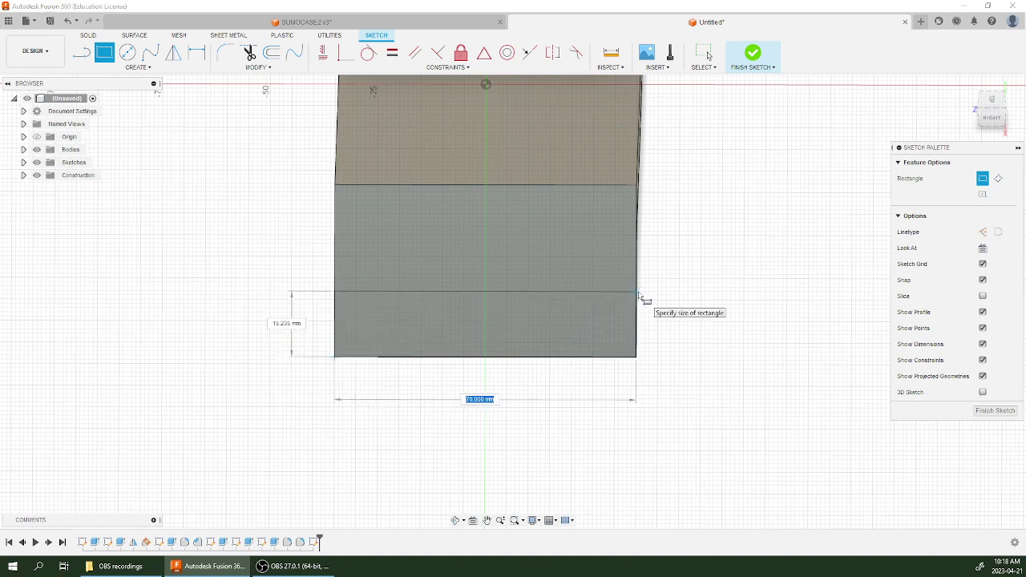
pyautogui.press('Tab')
pyautogui.press('Tab')
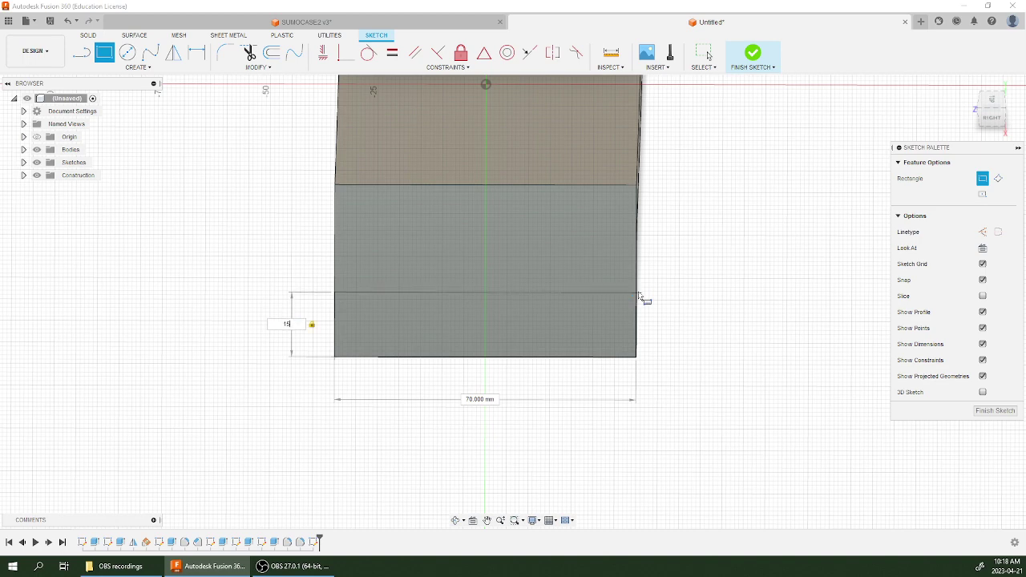
pyautogui.press('Return')
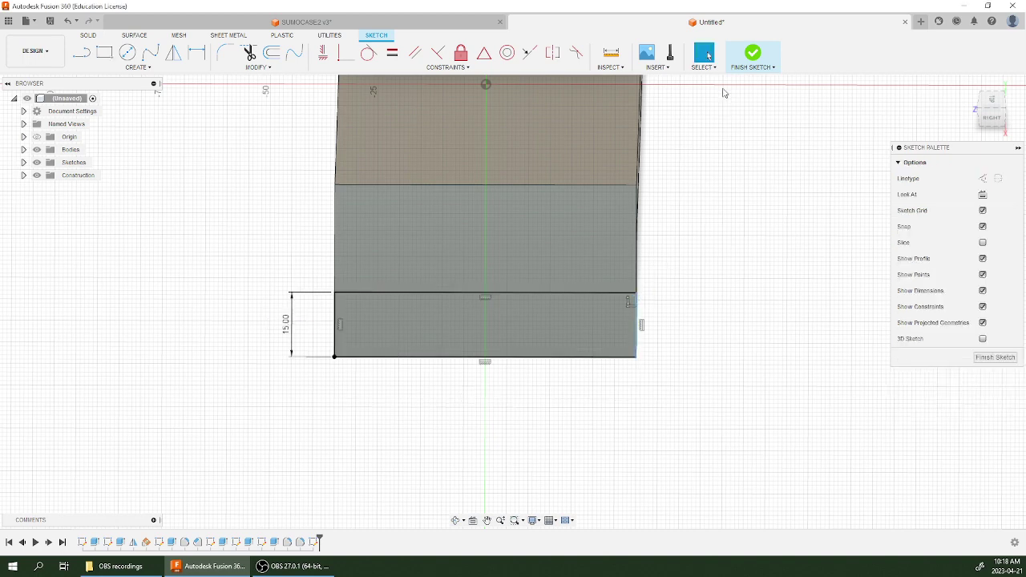
pyautogui.click(753, 56)
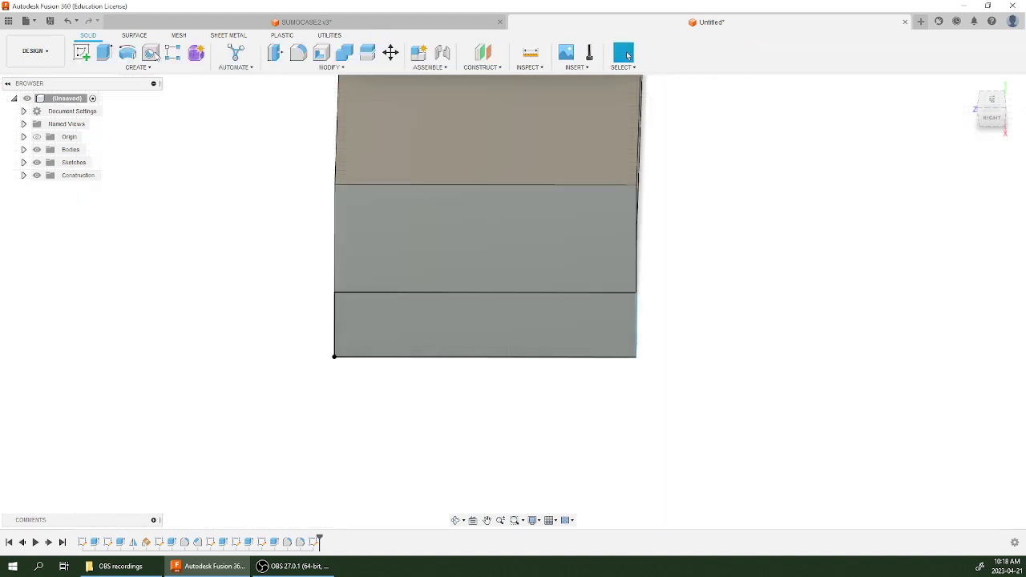
# Extrude-cut the 70 × 15 mm strip profile 1 mm into the sloped face.
pyautogui.click(104, 52)
pyautogui.keyDown('shift'); pyautogui.moveTo(554, 435); pyautogui.dragTo(589, 389, button='middle'); pyautogui.keyUp('shift')
pyautogui.click(561, 333)
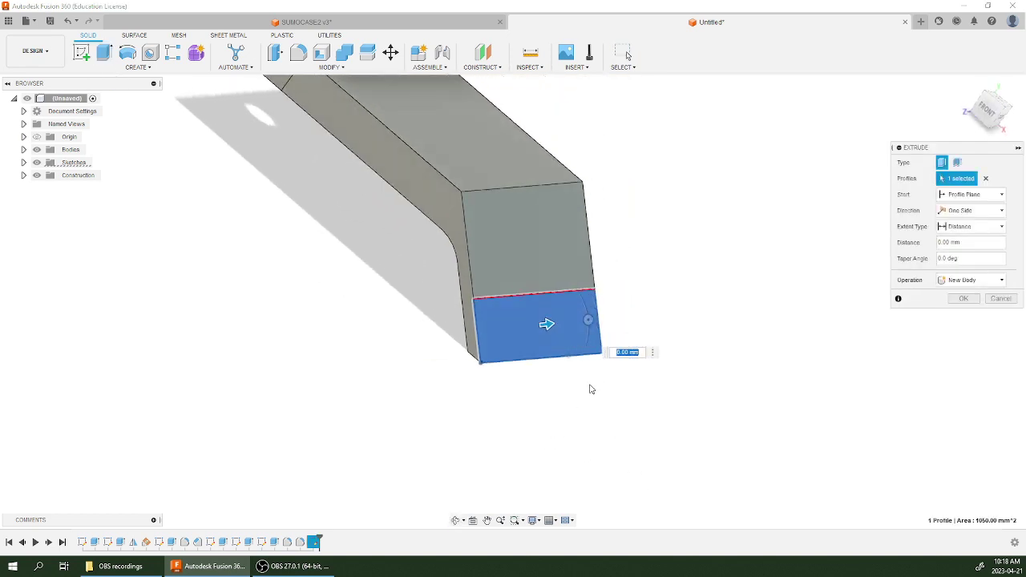
pyautogui.moveTo(550, 323); pyautogui.dragTo(546, 324)
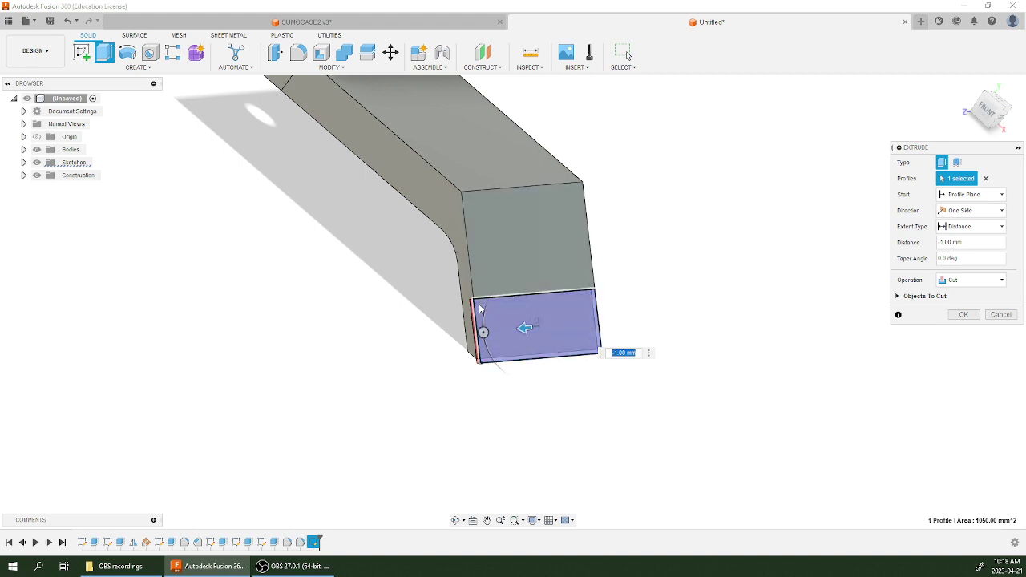
pyautogui.click(964, 315)
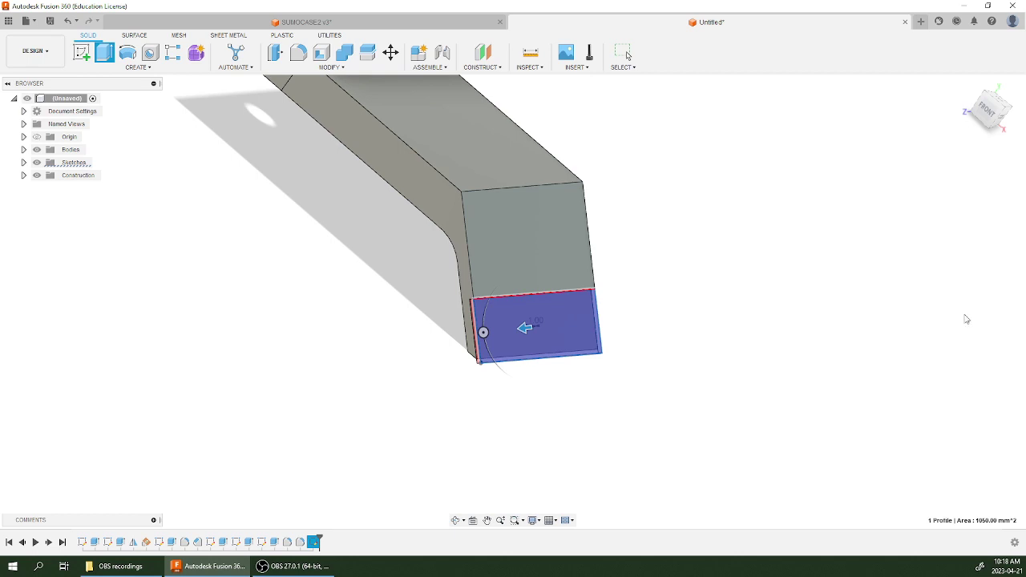
pyautogui.keyDown('shift'); pyautogui.moveTo(579, 384); pyautogui.dragTo(487, 366, button='middle'); pyautogui.keyUp('shift')
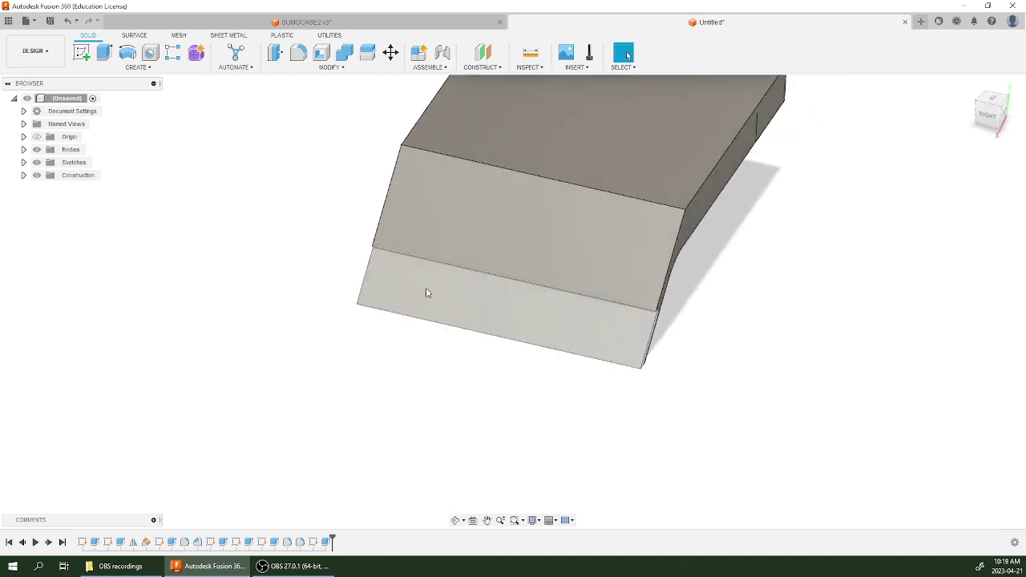
# On the recessed face, draw a 7.5 mm vertical line, a line left, and a 2 mm circle at its end.
pyautogui.click(82, 53)
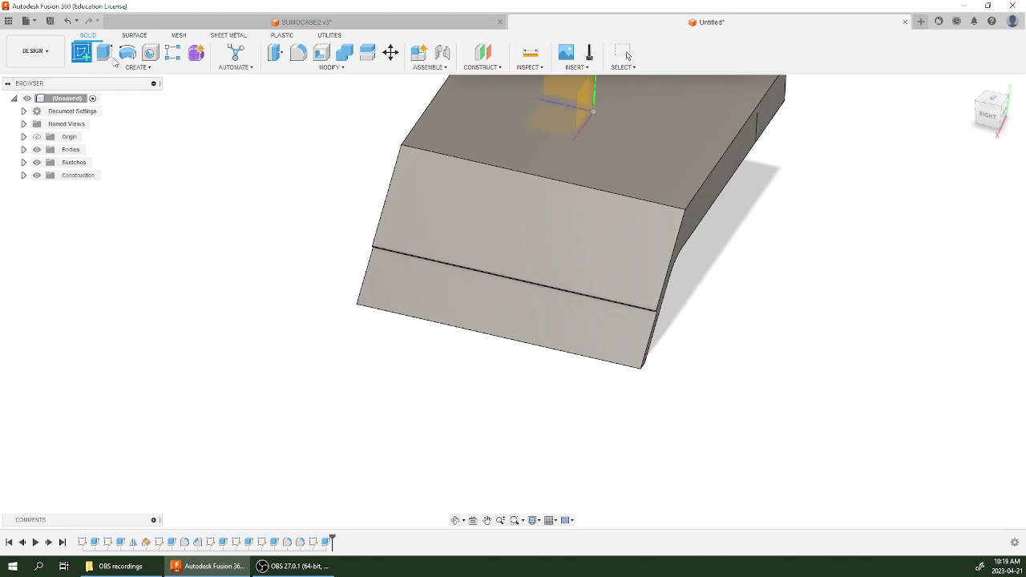
pyautogui.click(573, 342)
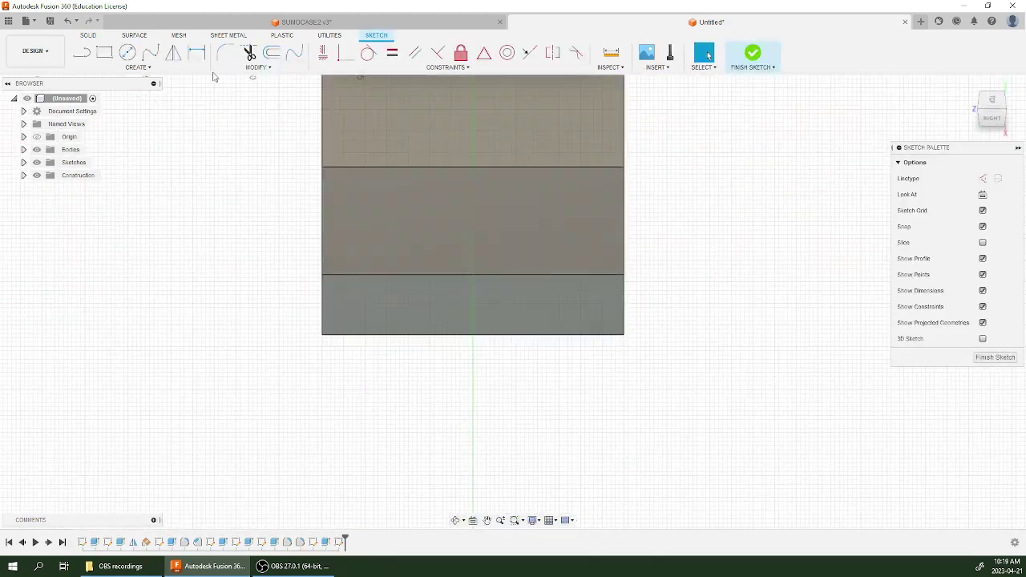
pyautogui.click(81, 53)
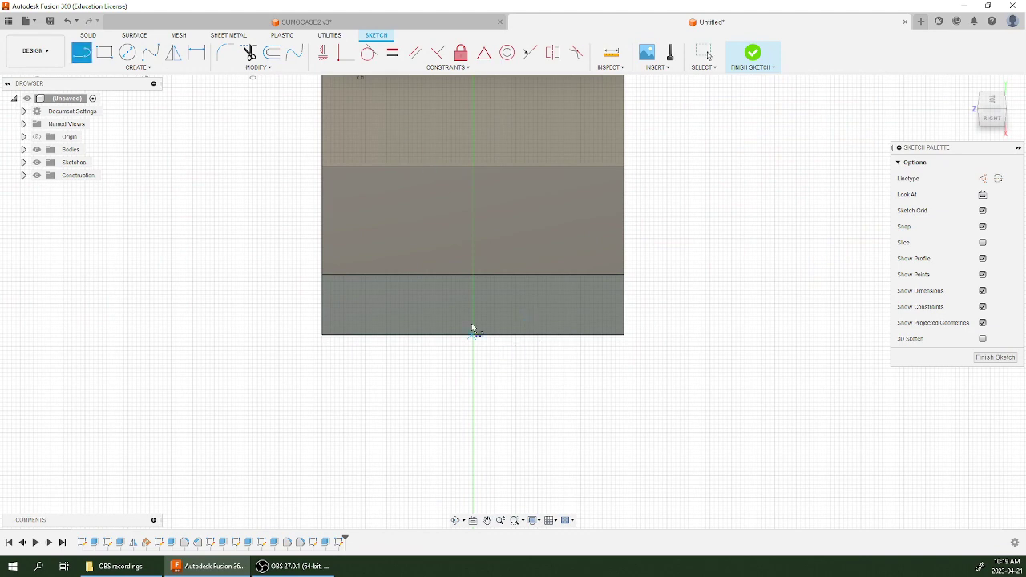
pyautogui.scroll(5, 471, 310)
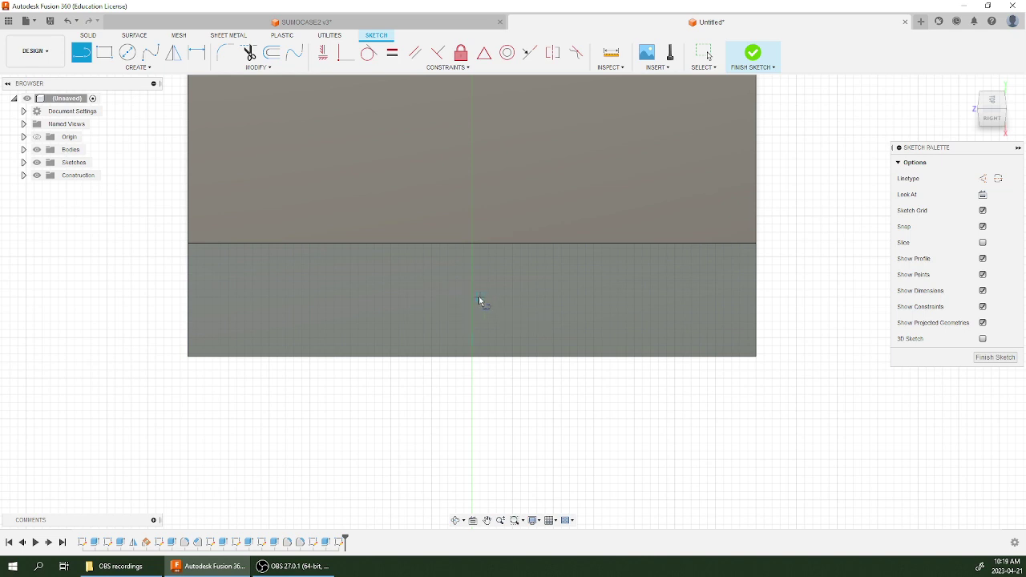
pyautogui.click(471, 356)
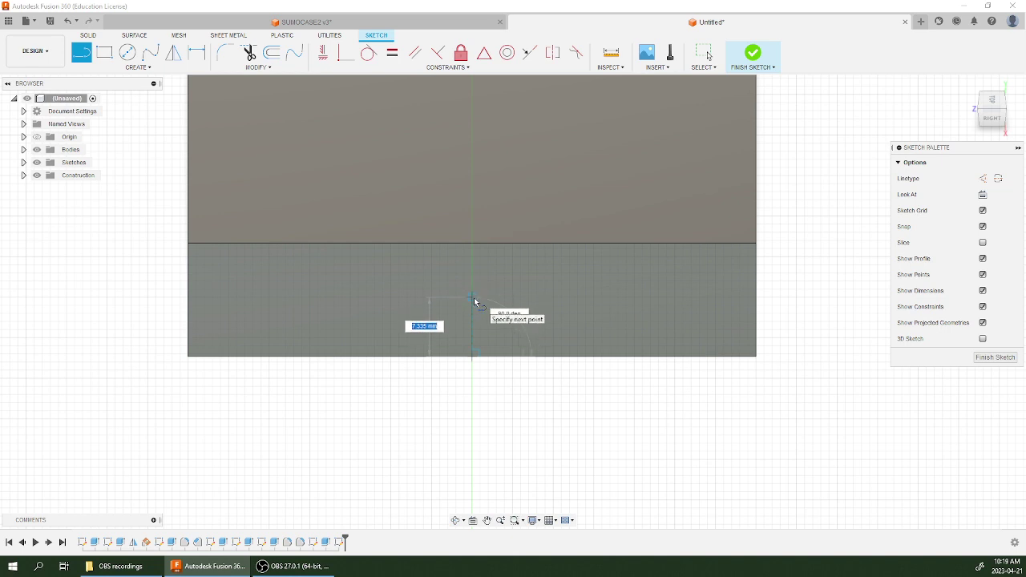
pyautogui.write('7.5')
pyautogui.press('Return')
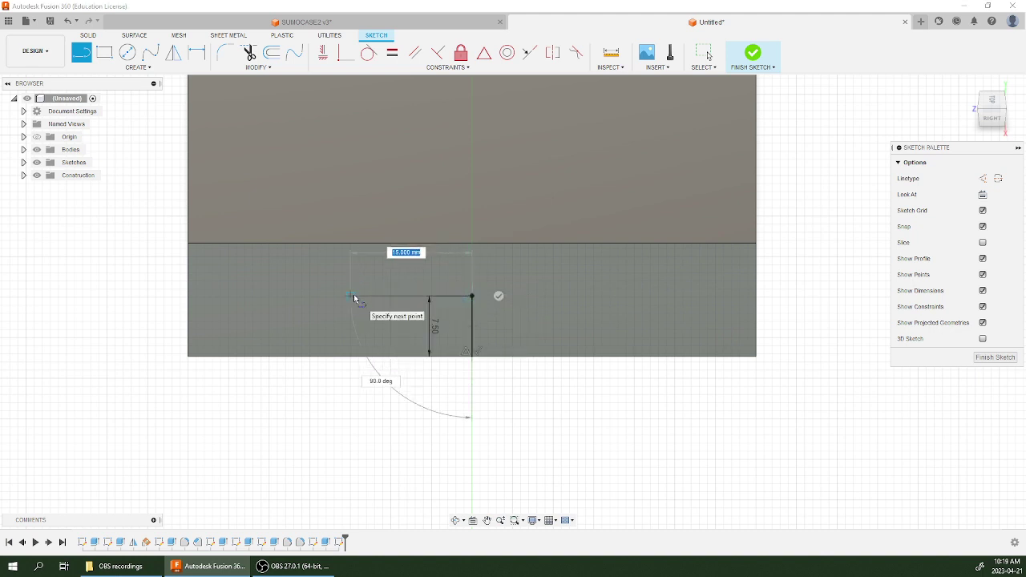
pyautogui.click(310, 296)
pyautogui.click(311, 269)
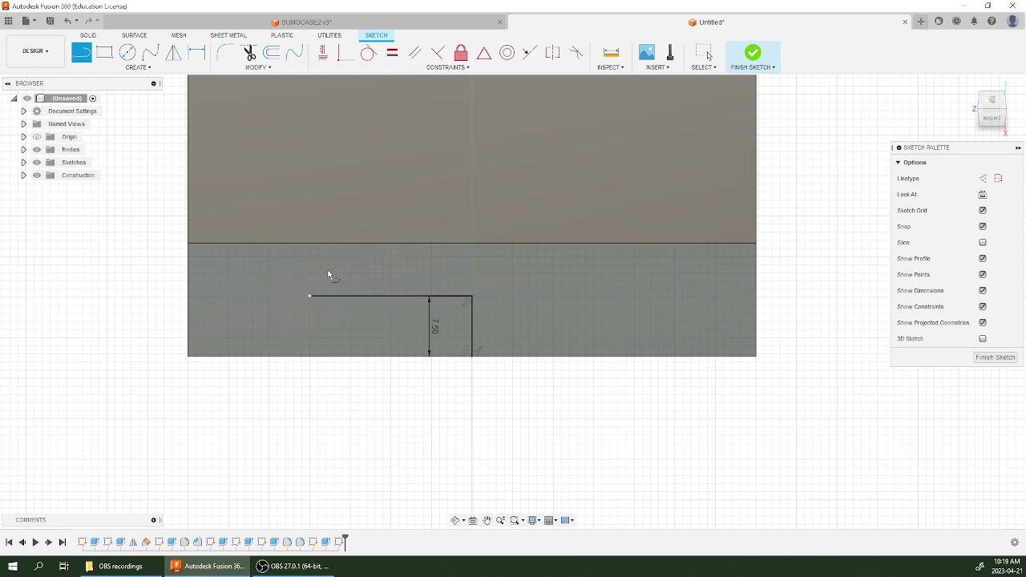
pyautogui.click(127, 52)
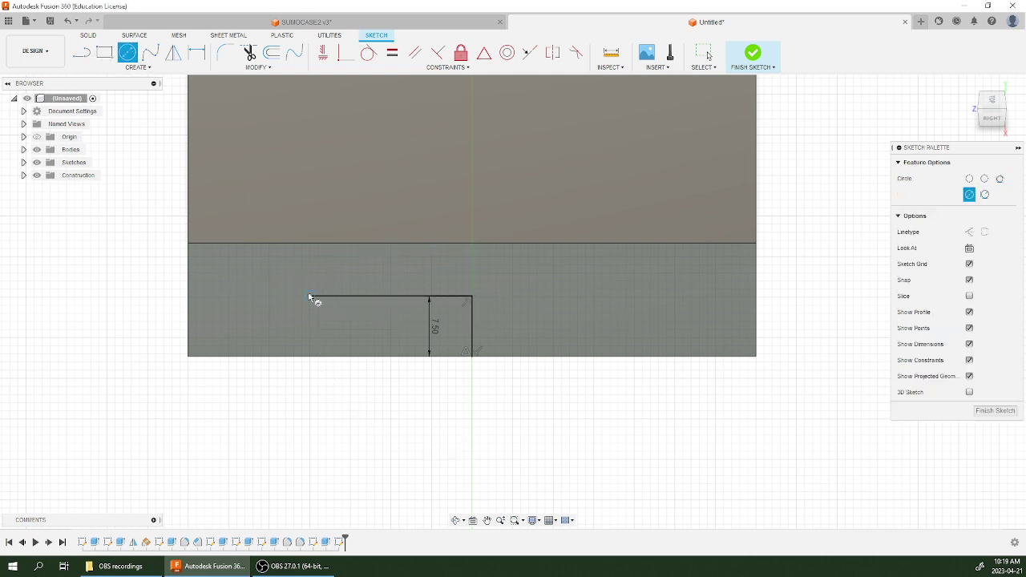
pyautogui.click(309, 296)
pyautogui.write('2')
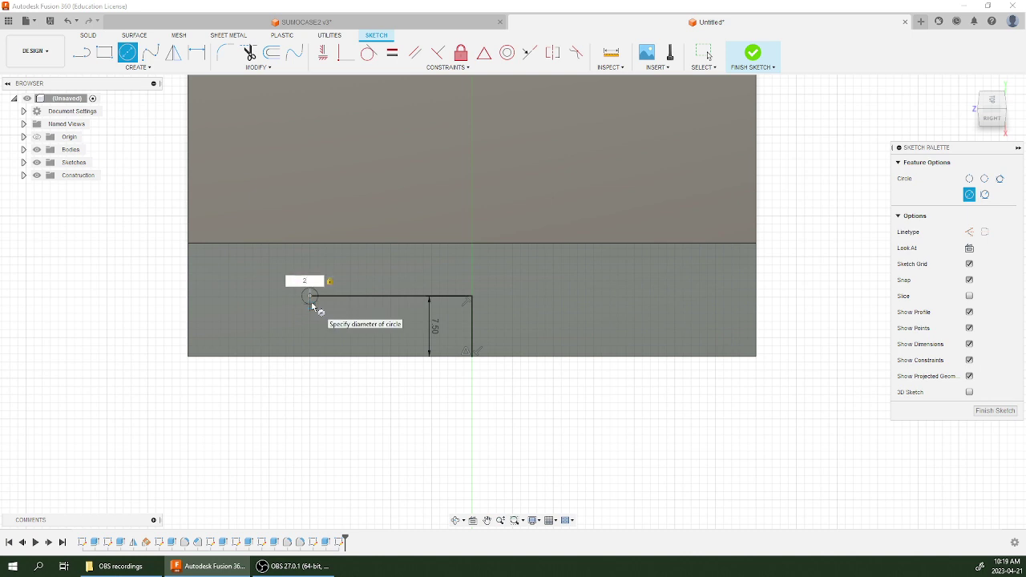
pyautogui.press('Return')
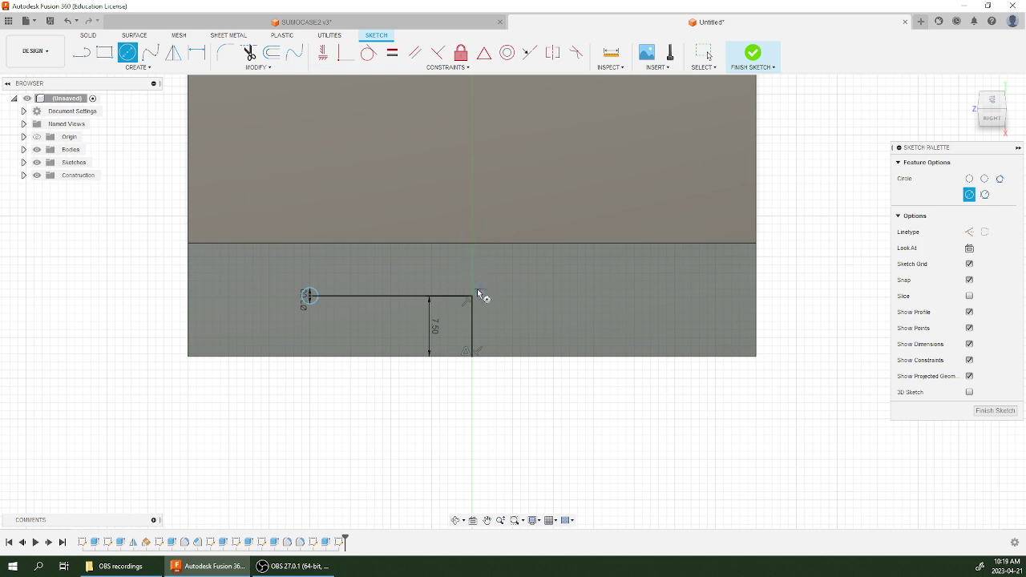
# Mirror it on the right with a line ending in a 2 mm circle, then finish the sketch.
pyautogui.press('l')
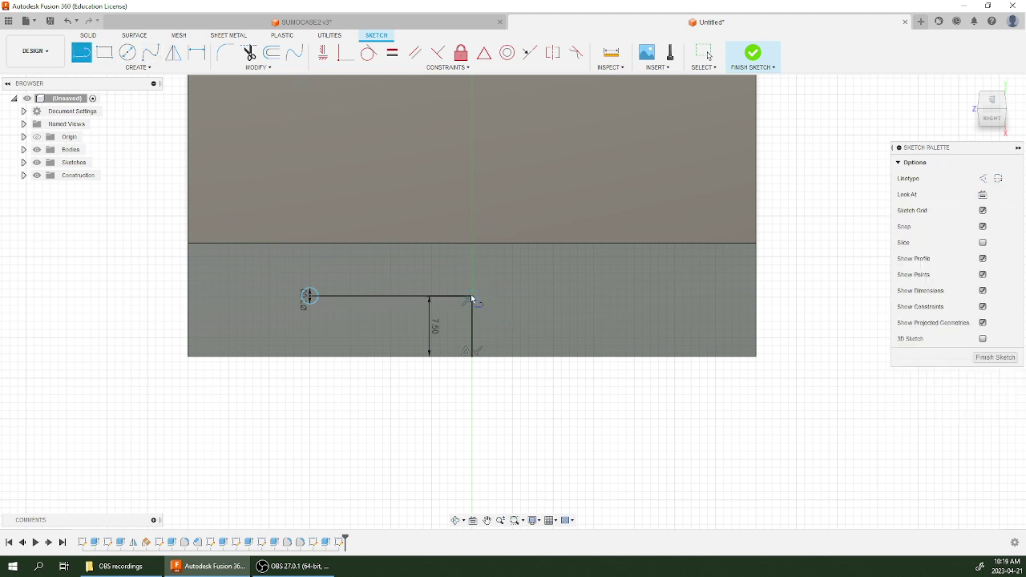
pyautogui.click(471, 297)
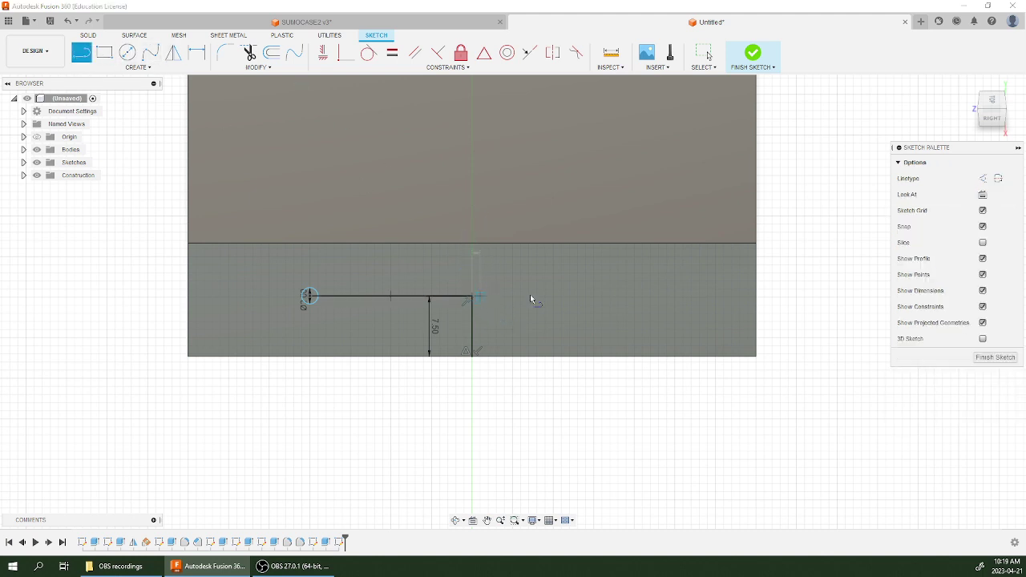
pyautogui.click(633, 298)
pyautogui.press('c')
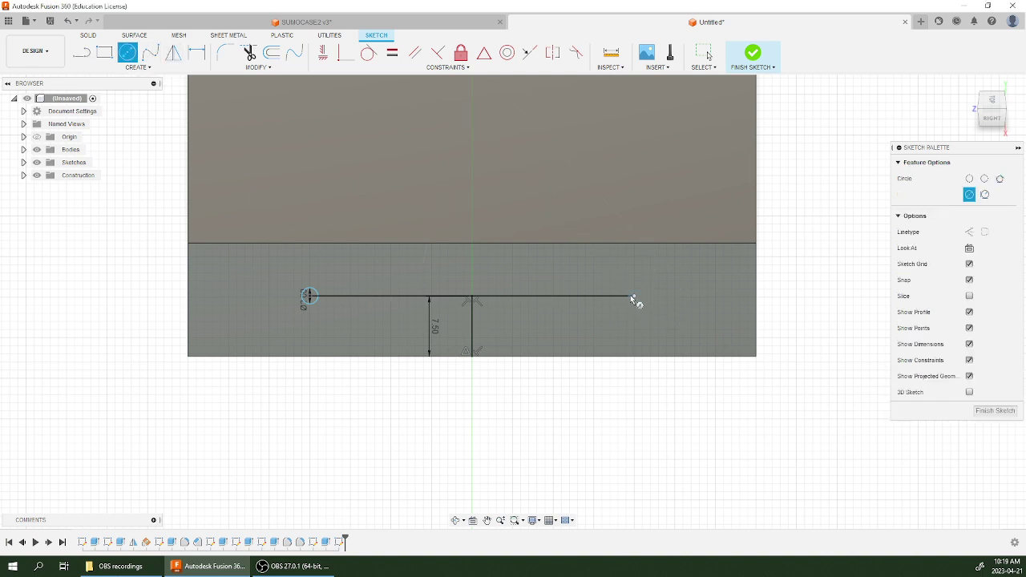
pyautogui.click(632, 297)
pyautogui.write('2')
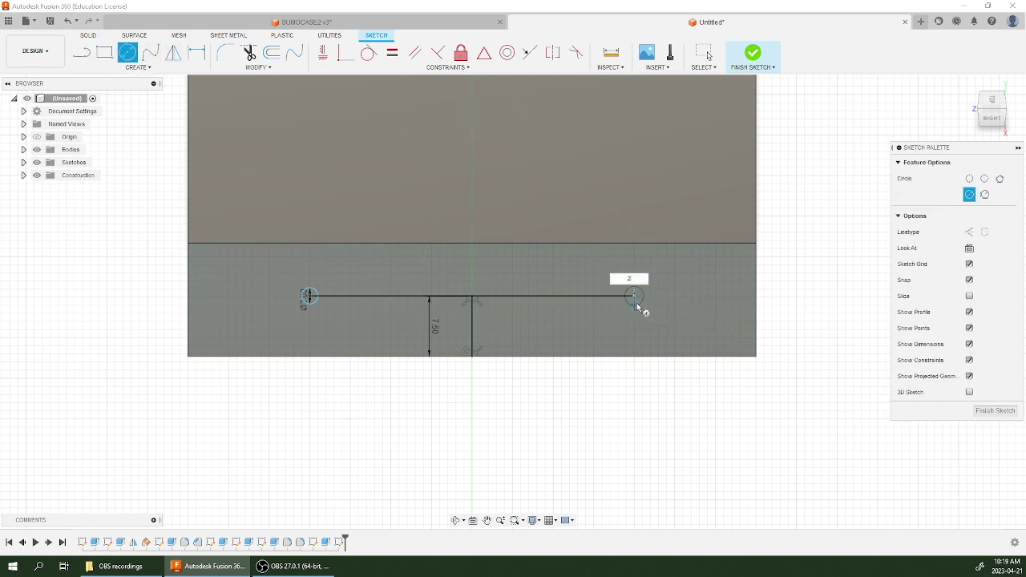
pyautogui.press('Return')
pyautogui.press('Escape')
pyautogui.click(758, 62)
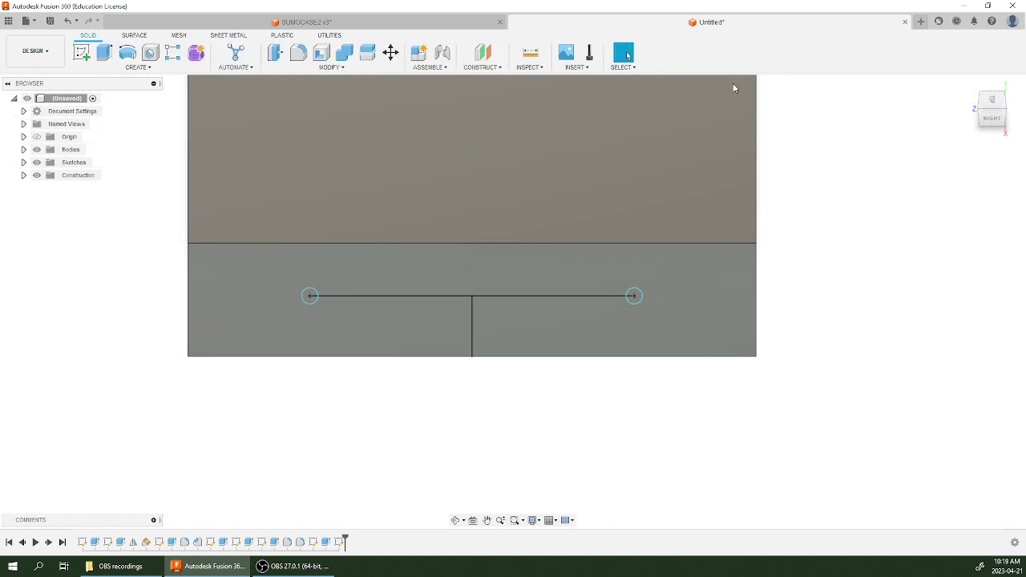
# Cut both 2 mm circles through the plate, extruding To Object up to its far face.
pyautogui.click(104, 53)
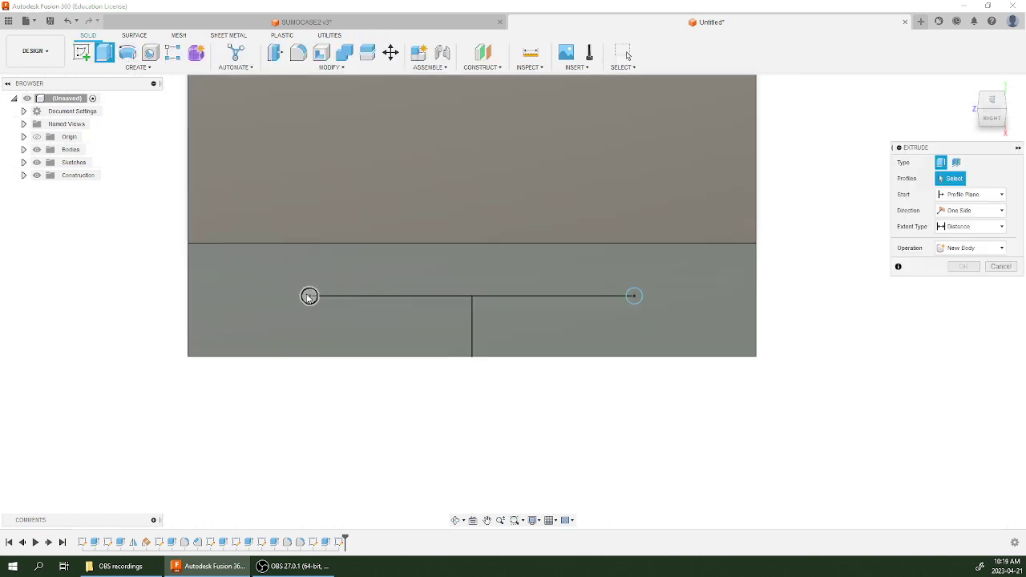
pyautogui.click(309, 296)
pyautogui.click(631, 297)
pyautogui.keyDown('shift'); pyautogui.moveTo(554, 341); pyautogui.dragTo(588, 374, button='middle'); pyautogui.keyUp('shift')
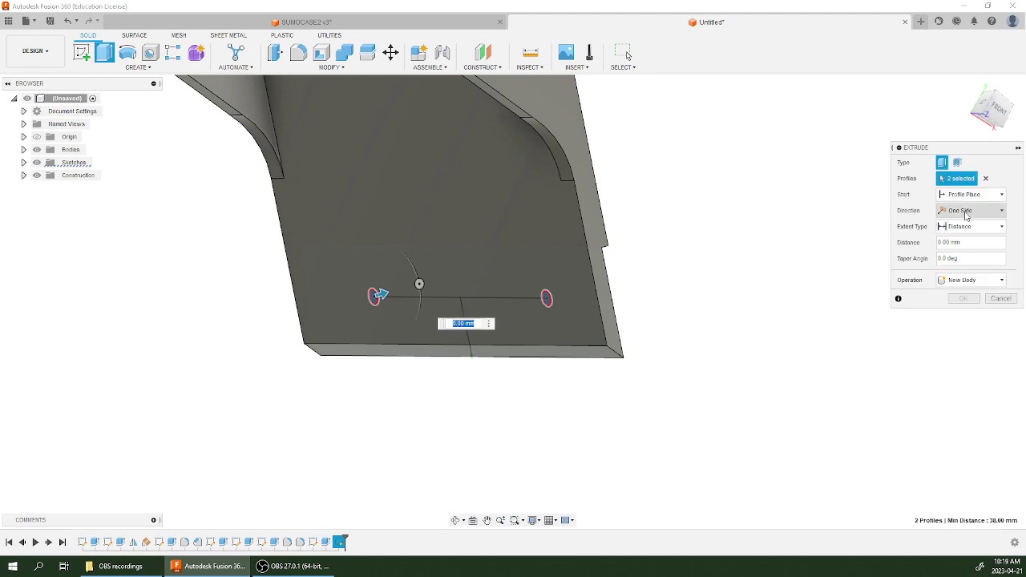
pyautogui.click(969, 227)
pyautogui.click(961, 251)
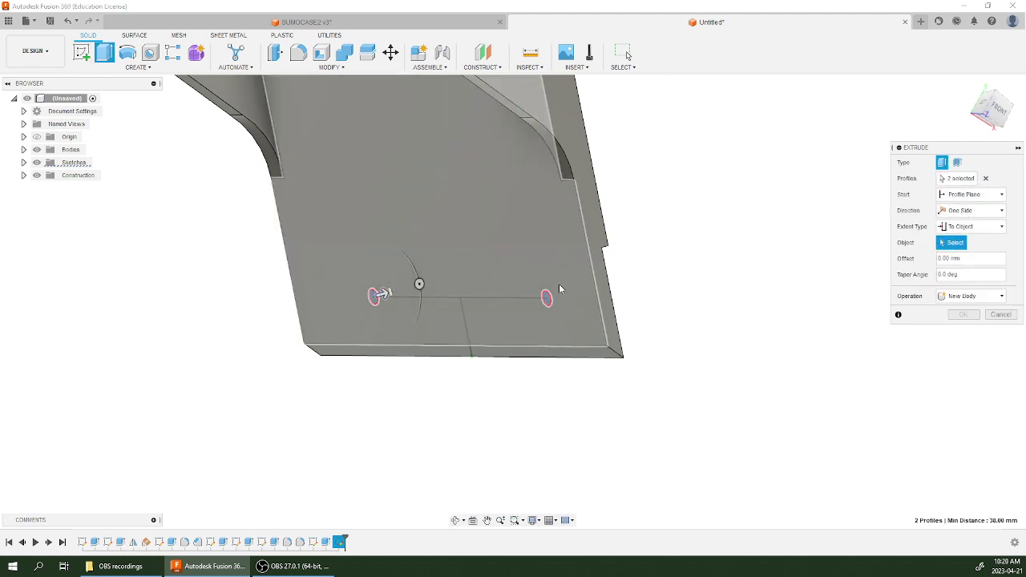
pyautogui.click(503, 326)
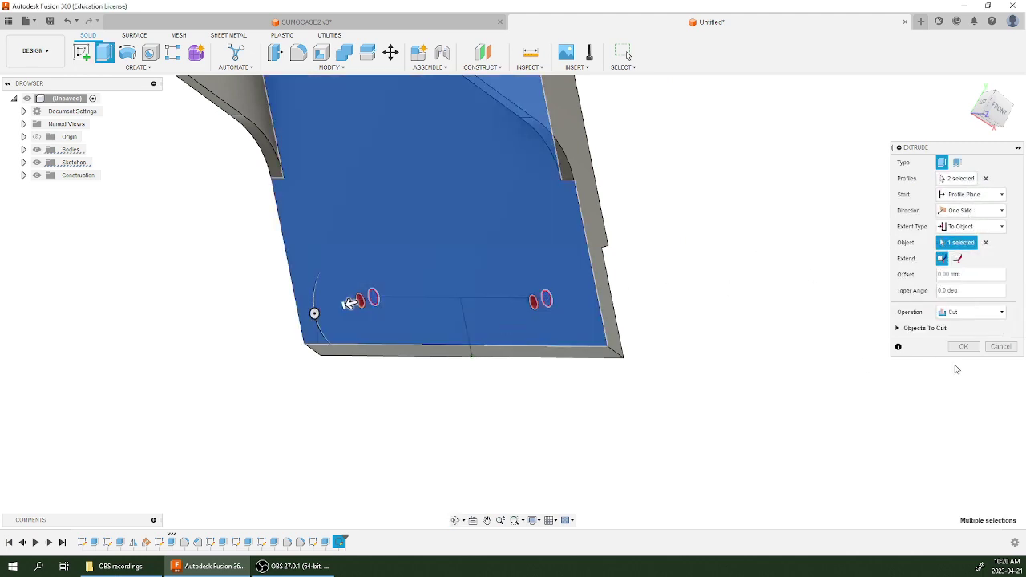
pyautogui.click(963, 346)
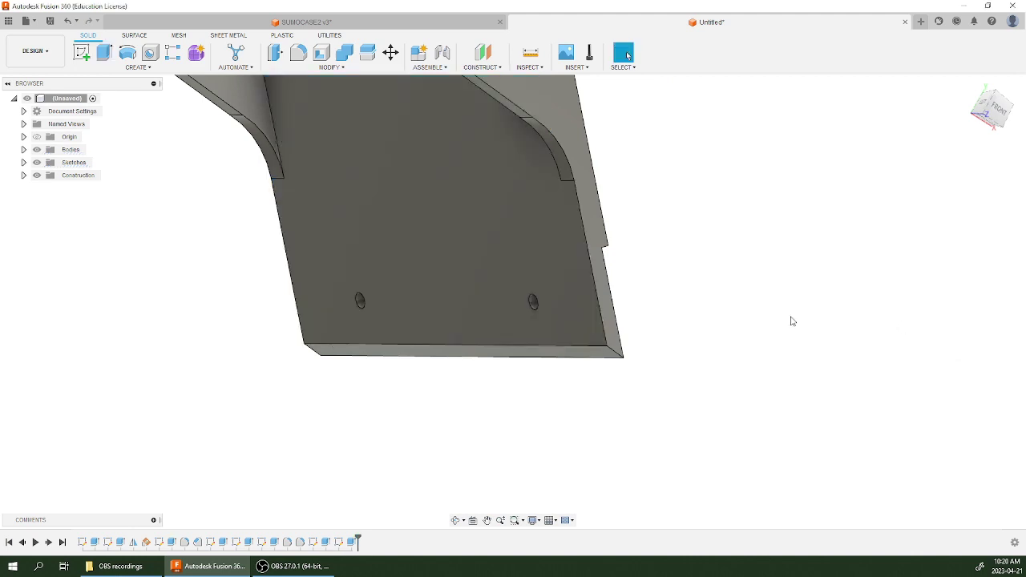
pyautogui.keyDown('shift'); pyautogui.moveTo(790, 318); pyautogui.dragTo(697, 304, button='middle'); pyautogui.keyUp('shift')
pyautogui.scroll(-6, 329, 304)
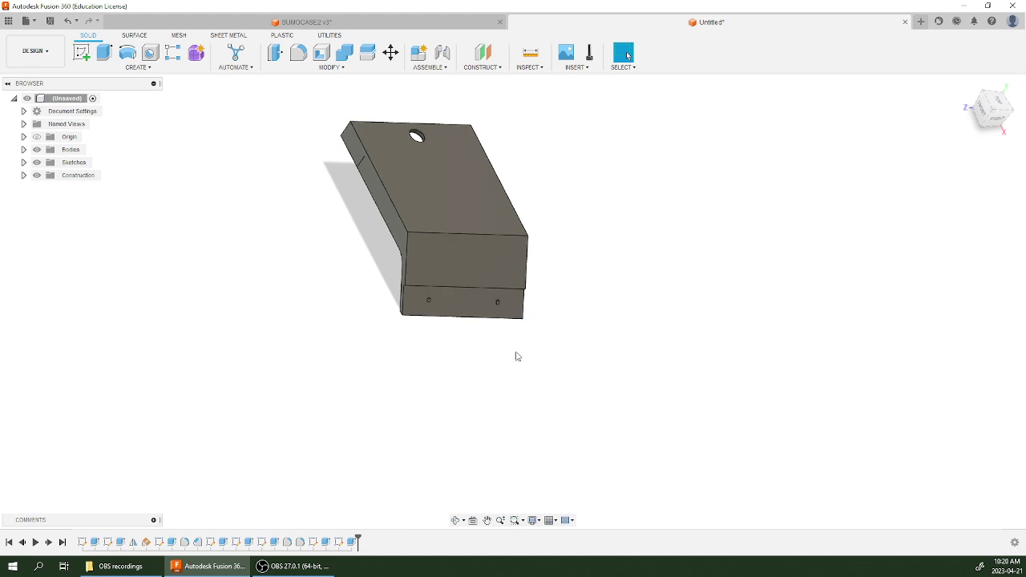
pyautogui.keyDown('shift'); pyautogui.moveTo(516, 355); pyautogui.dragTo(334, 240, button='middle'); pyautogui.keyUp('shift')
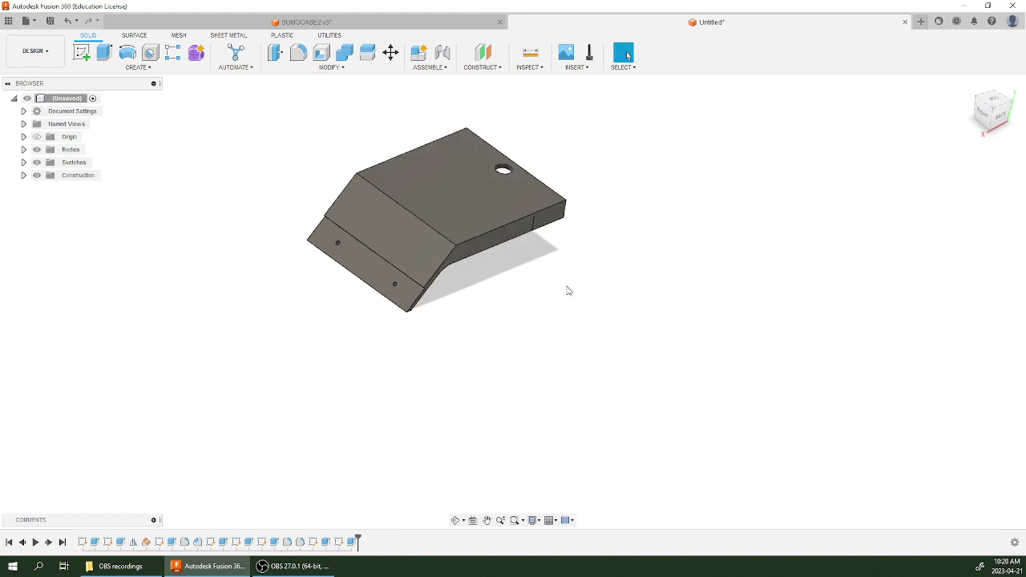
pyautogui.keyDown('shift'); pyautogui.moveTo(568, 290); pyautogui.dragTo(347, 313, button='middle'); pyautogui.keyUp('shift')
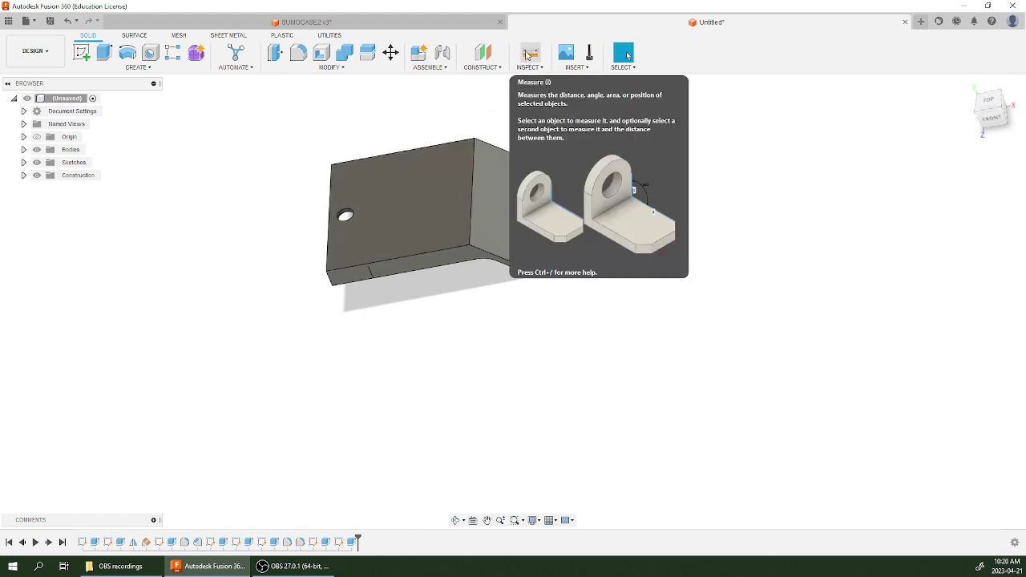
pyautogui.click(530, 55)
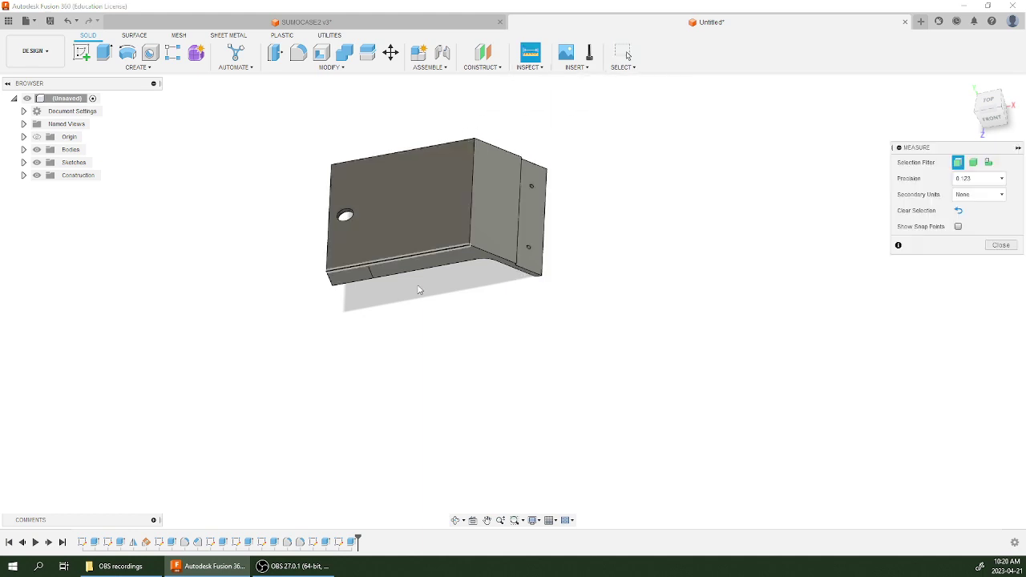
pyautogui.click(543, 276)
pyautogui.keyDown('shift'); pyautogui.moveTo(392, 303); pyautogui.dragTo(418, 222, button='middle'); pyautogui.keyUp('shift')
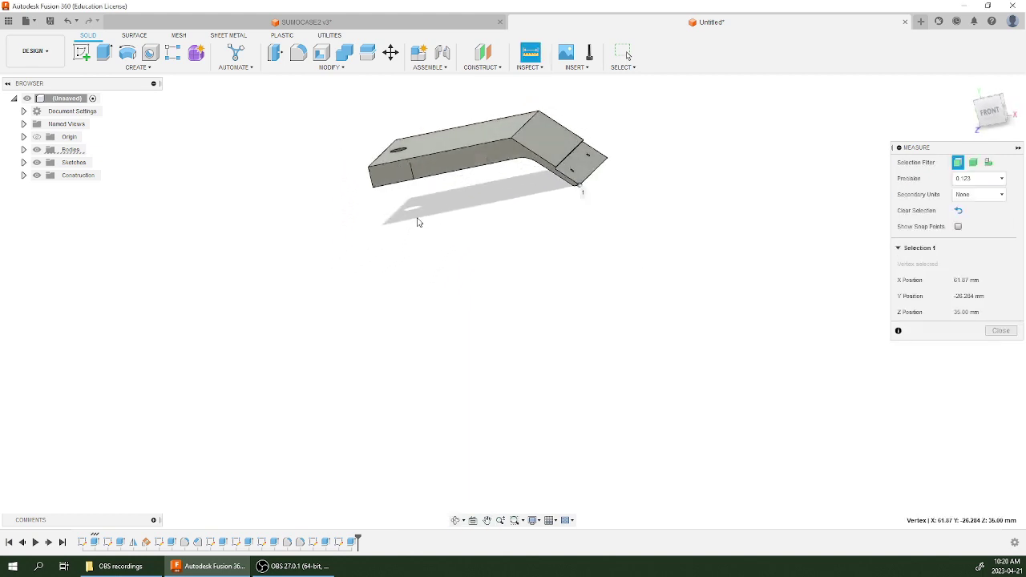
pyautogui.click(374, 189)
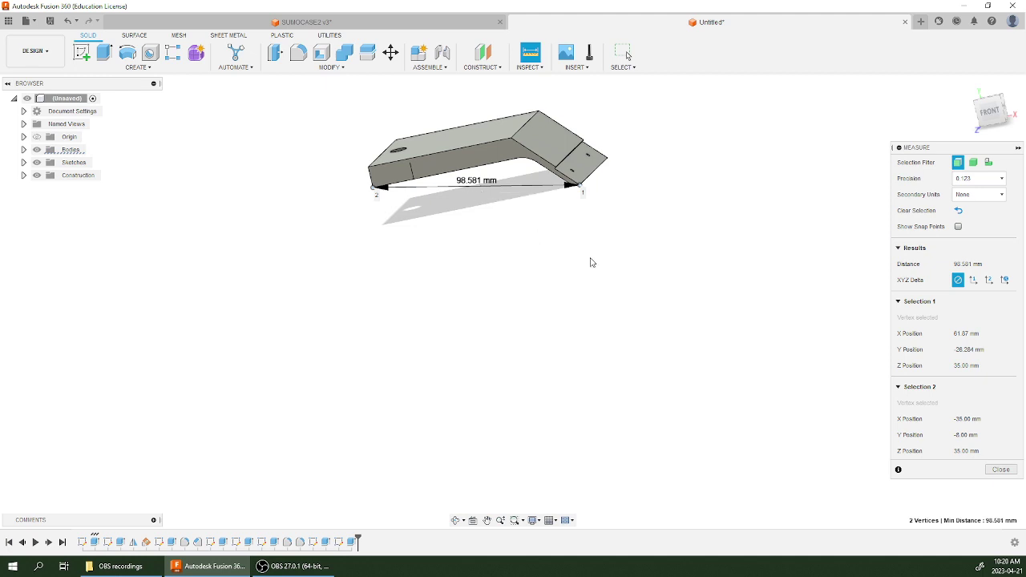
pyautogui.scroll(-2, 674, 320)
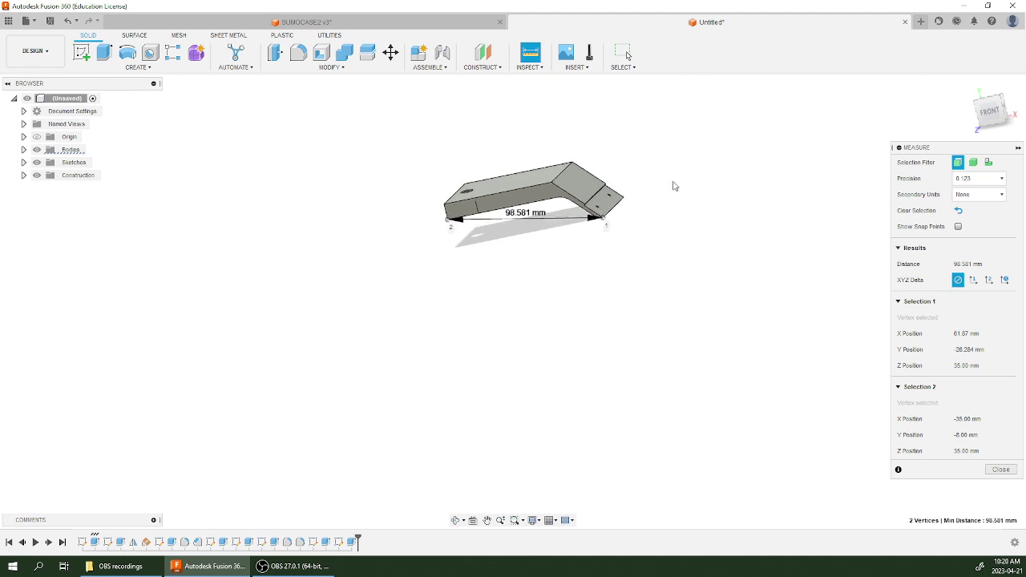
pyautogui.keyDown('shift'); pyautogui.moveTo(674, 186); pyautogui.dragTo(670, 202, button='middle'); pyautogui.keyUp('shift')
pyautogui.keyDown('shift'); pyautogui.moveTo(650, 232); pyautogui.dragTo(680, 184, button='middle'); pyautogui.keyUp('shift')
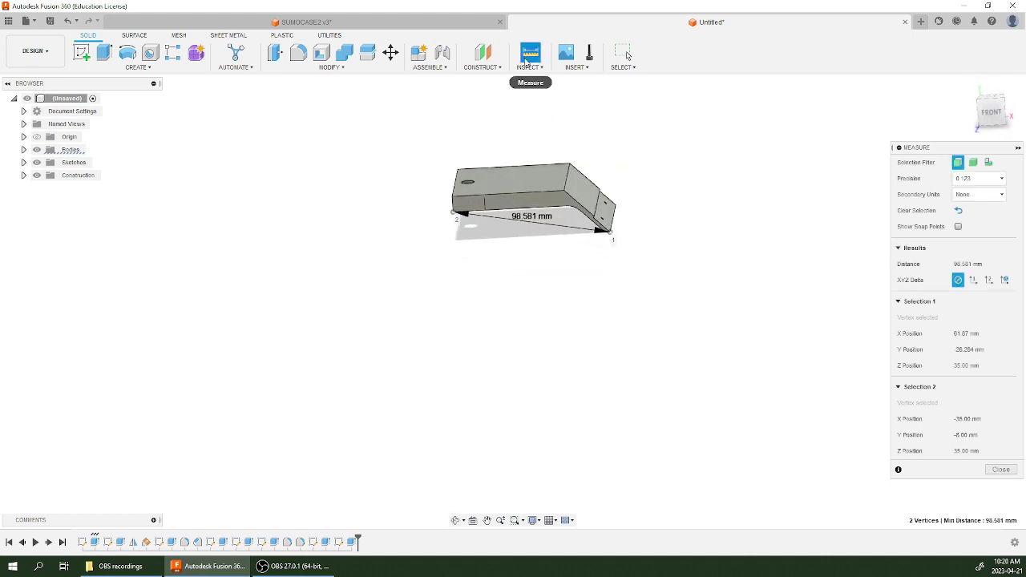
pyautogui.click(995, 469)
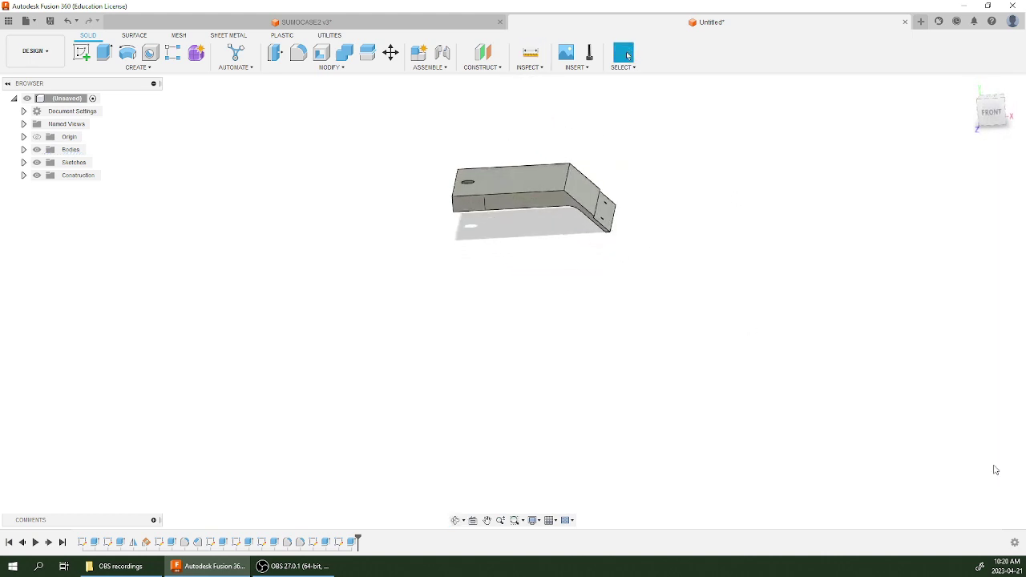
pyautogui.keyDown('shift'); pyautogui.moveTo(705, 293); pyautogui.dragTo(530, 390, button='middle'); pyautogui.keyUp('shift')
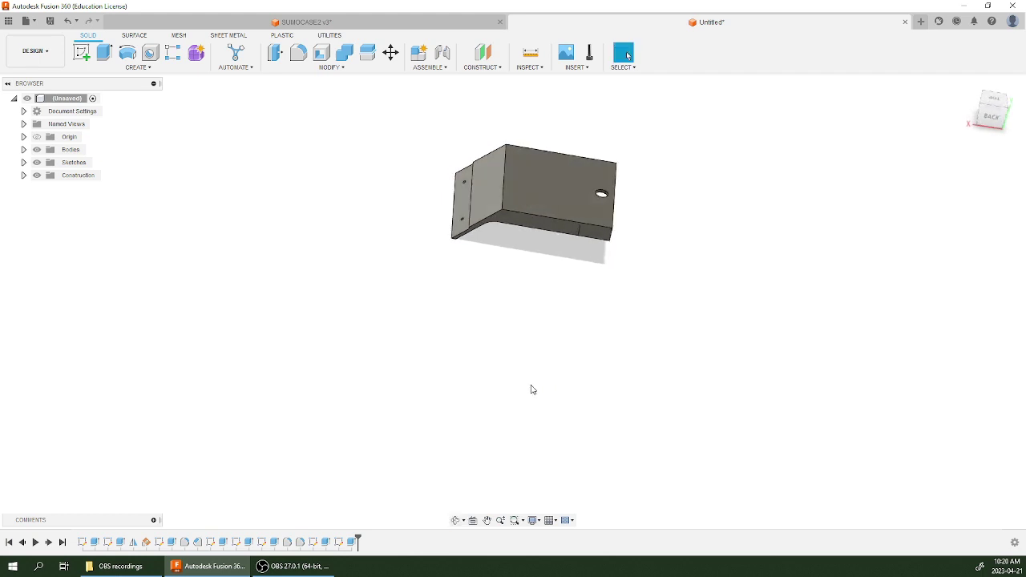